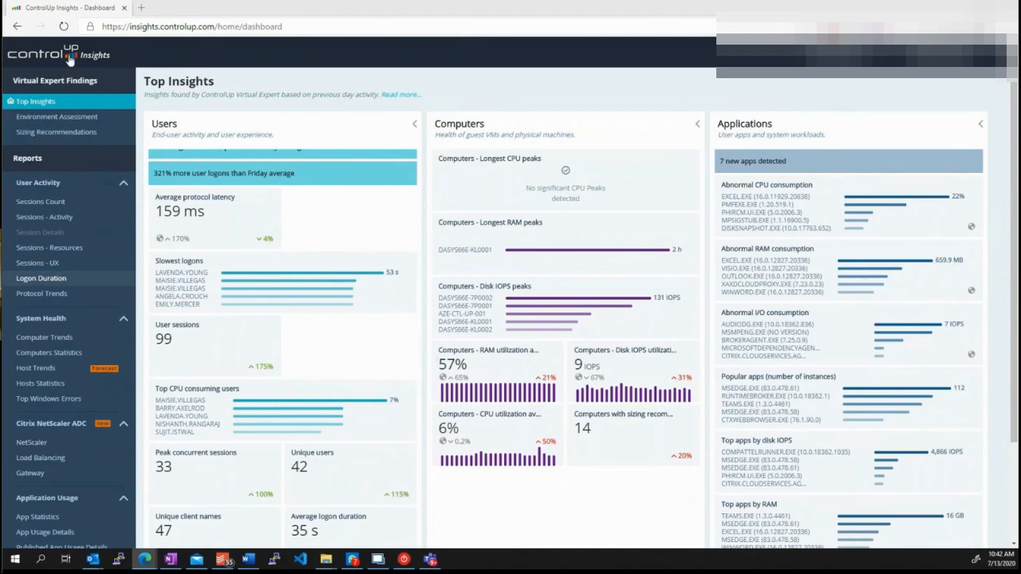
Examine the Users, Computers and Applications findings on the Top Insights dashboard, including RAM peaks and resource utilization
scroll(112, 198, down, 1)
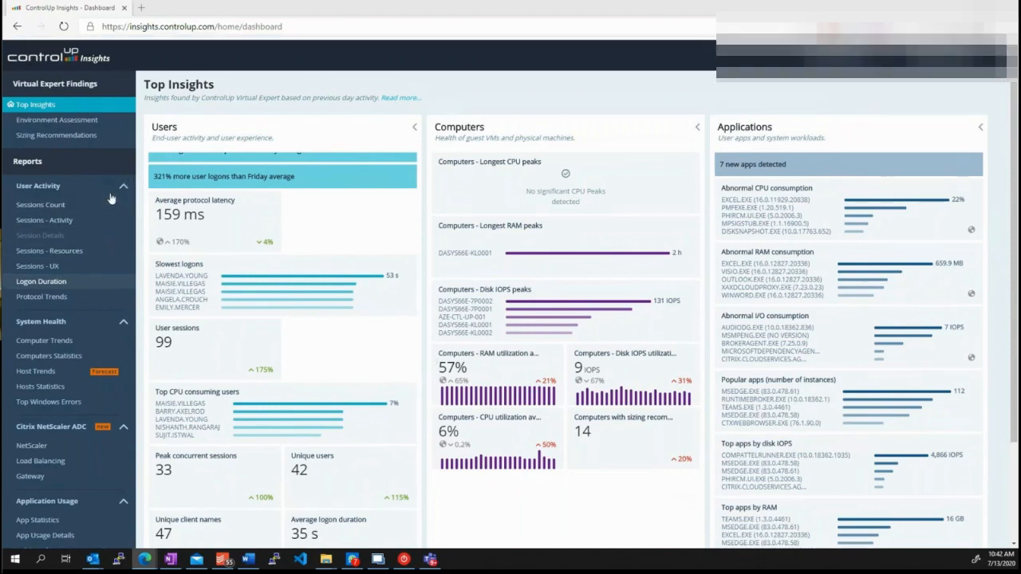
scroll(56, 96, up, 1)
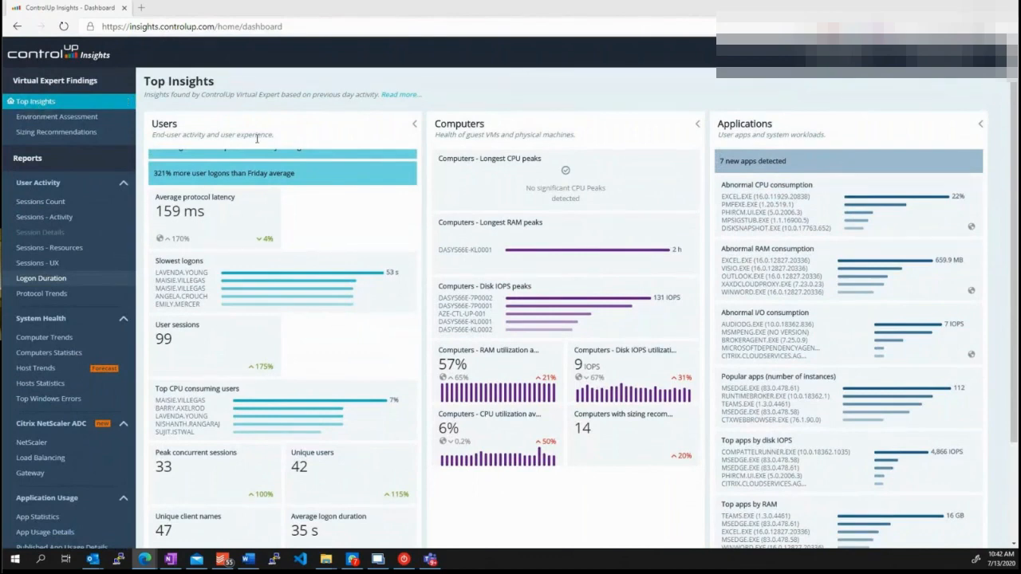
scroll(256, 137, down, 3)
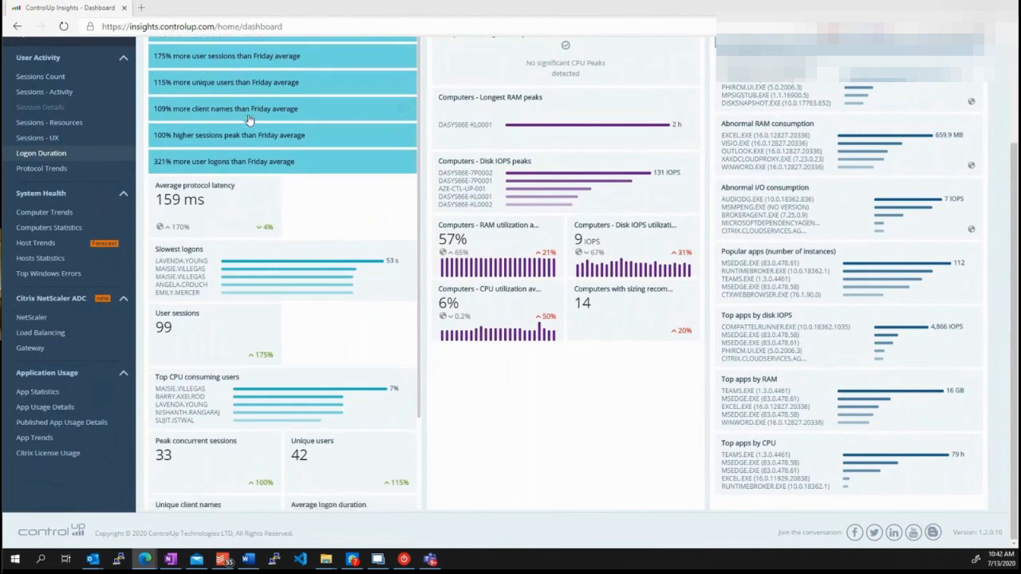
scroll(636, 175, up, 3)
scroll(635, 175, up, 1)
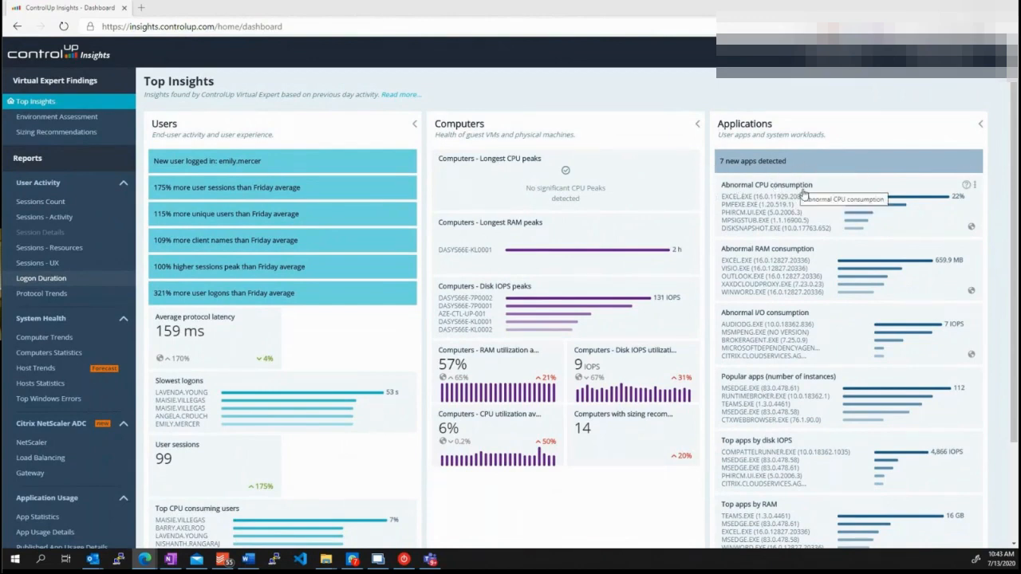
scroll(771, 322, down, 1)
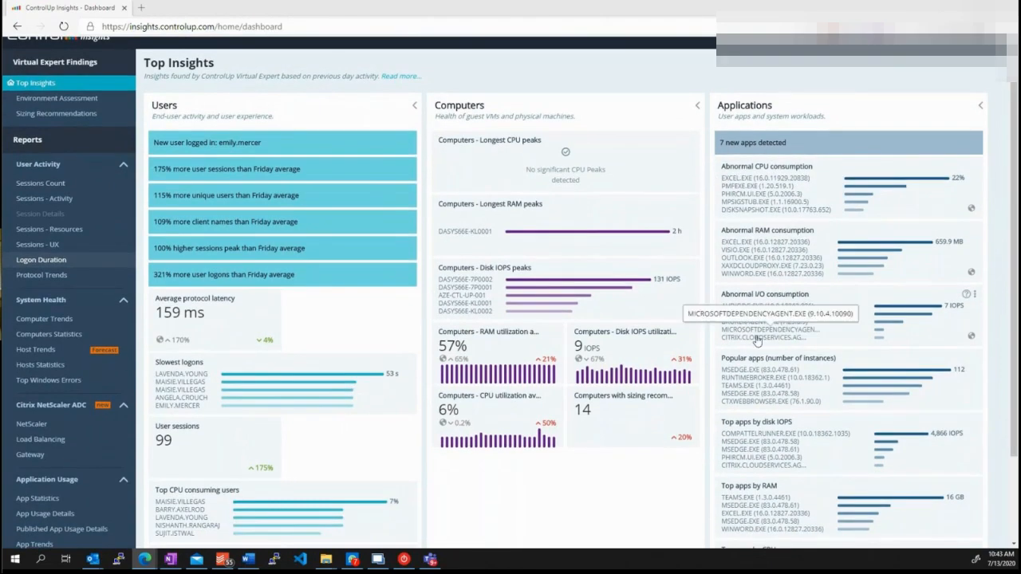
scroll(551, 331, up, 1)
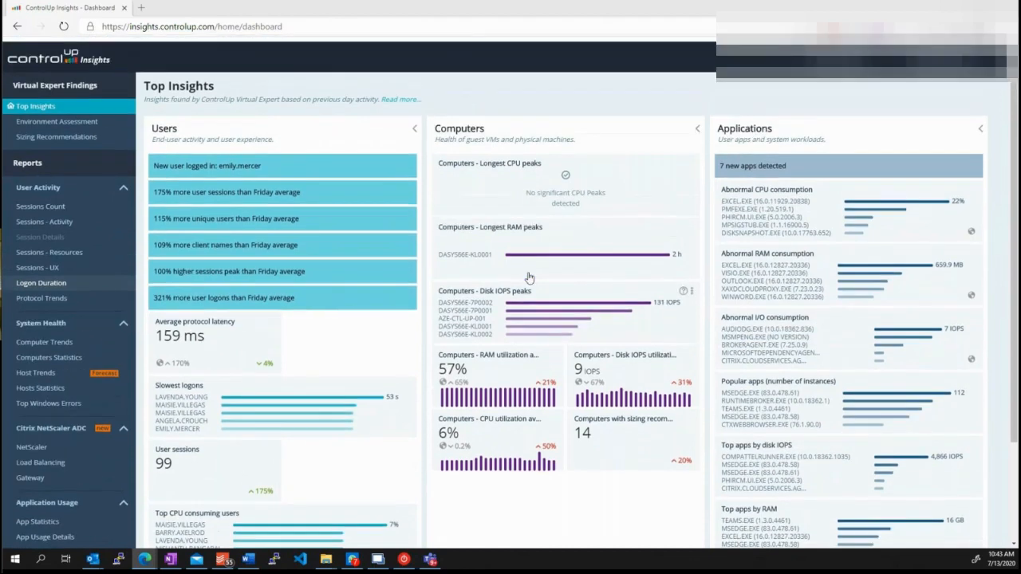
scroll(540, 474, down, 5)
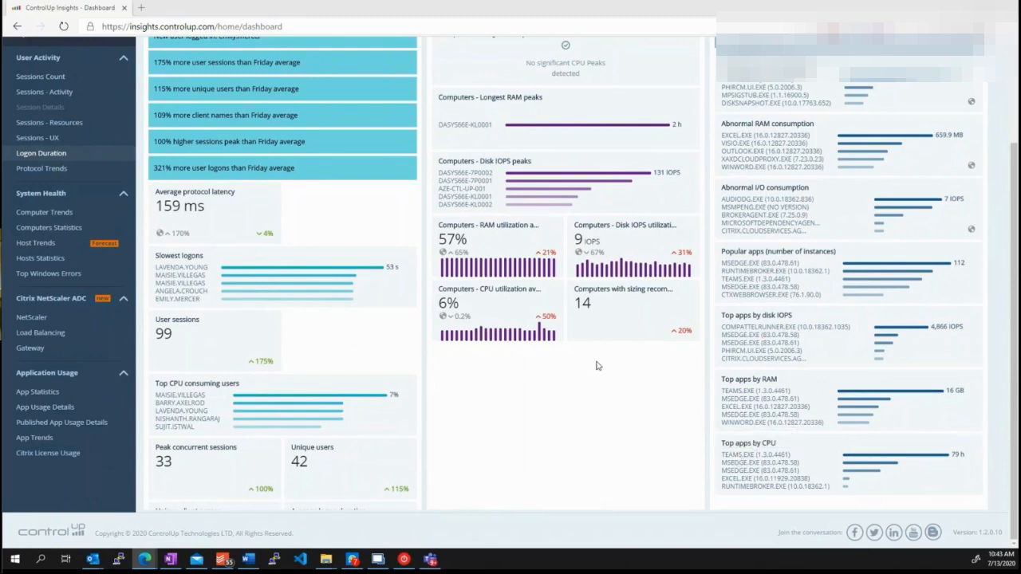
scroll(596, 364, up, 3)
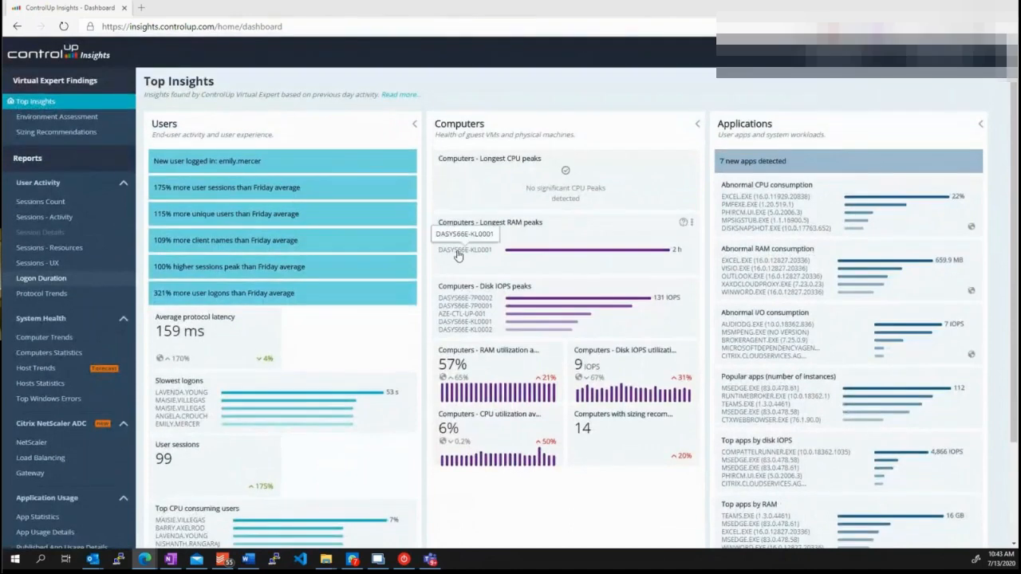
scroll(319, 250, down, 3)
scroll(286, 330, up, 1)
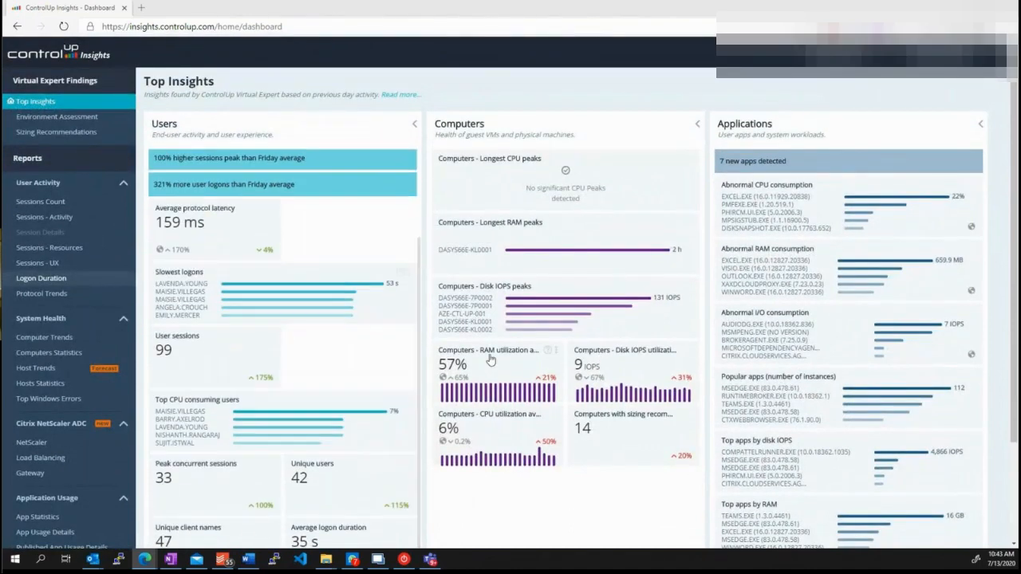
scroll(494, 358, down, 1)
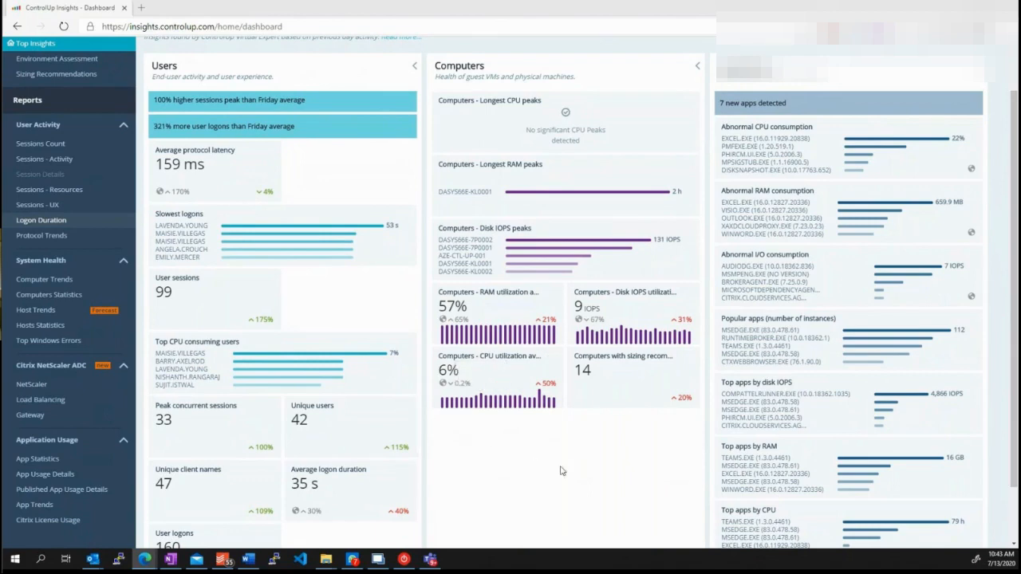
scroll(493, 485, up, 1)
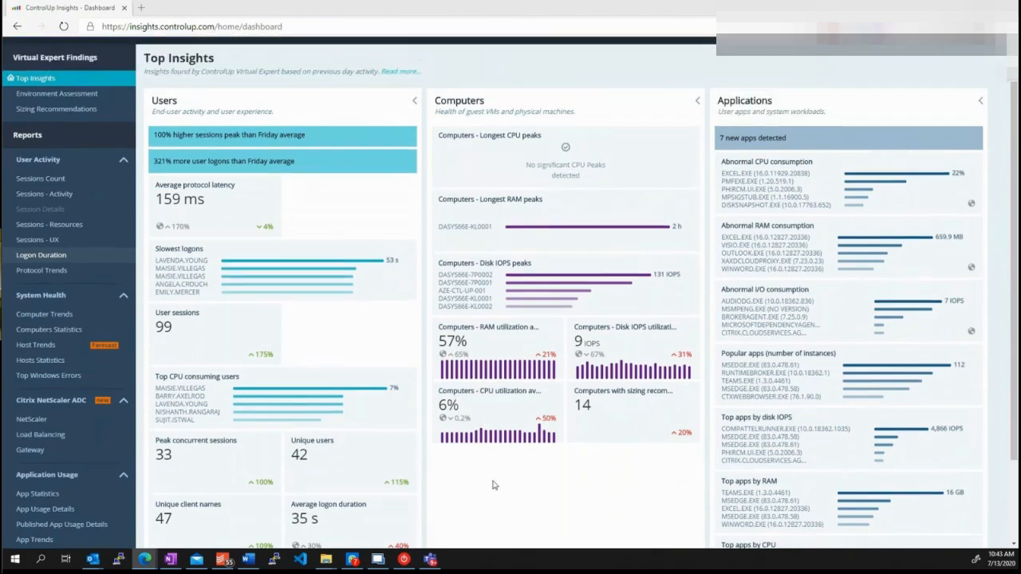
Review the metrics in the Users column of Top Insights and open the detailed report behind Average logon duration
scroll(233, 291, up, 1)
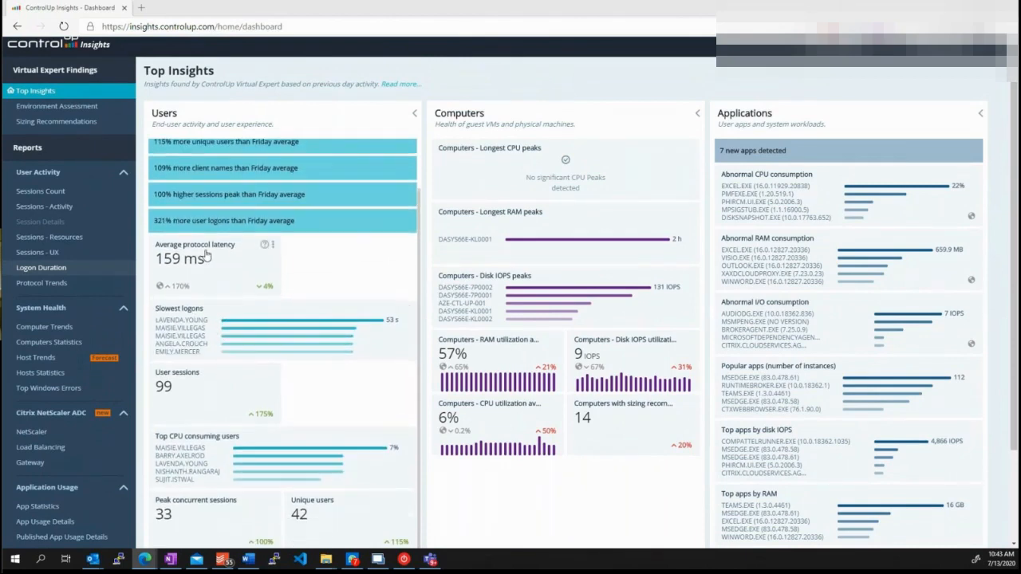
scroll(221, 370, down, 1)
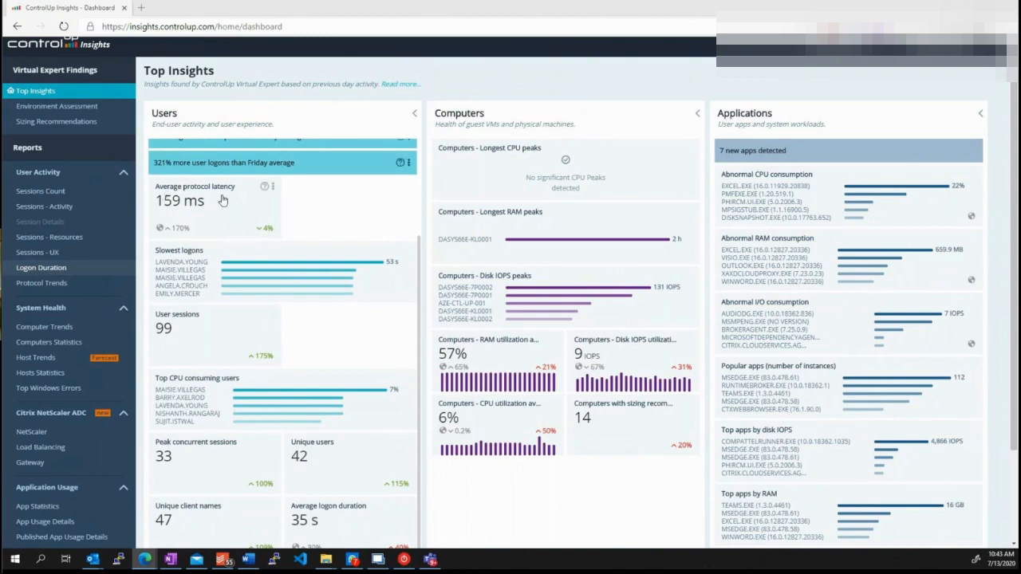
scroll(222, 199, up, 2)
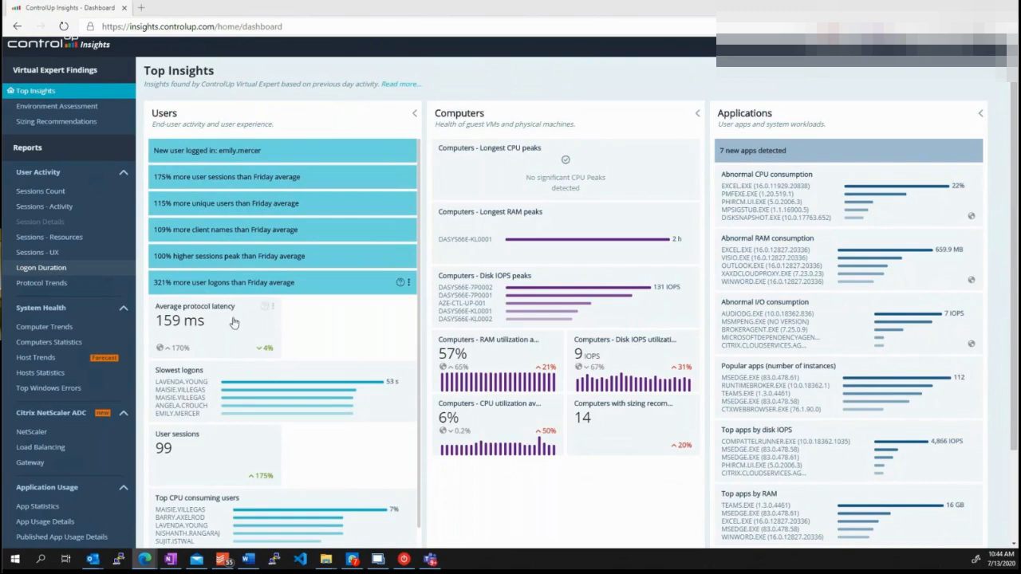
scroll(254, 248, down, 1)
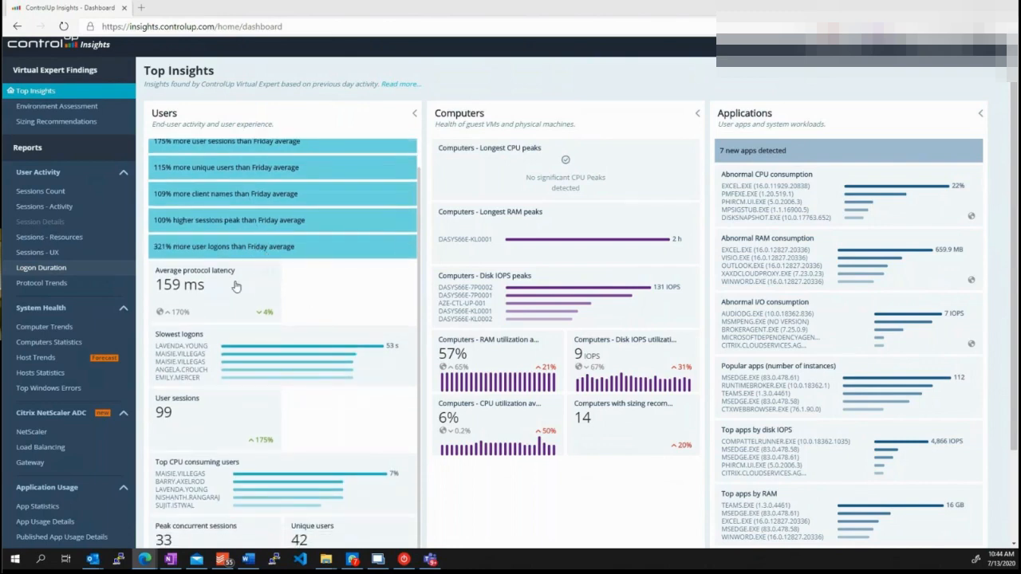
scroll(256, 484, down, 1)
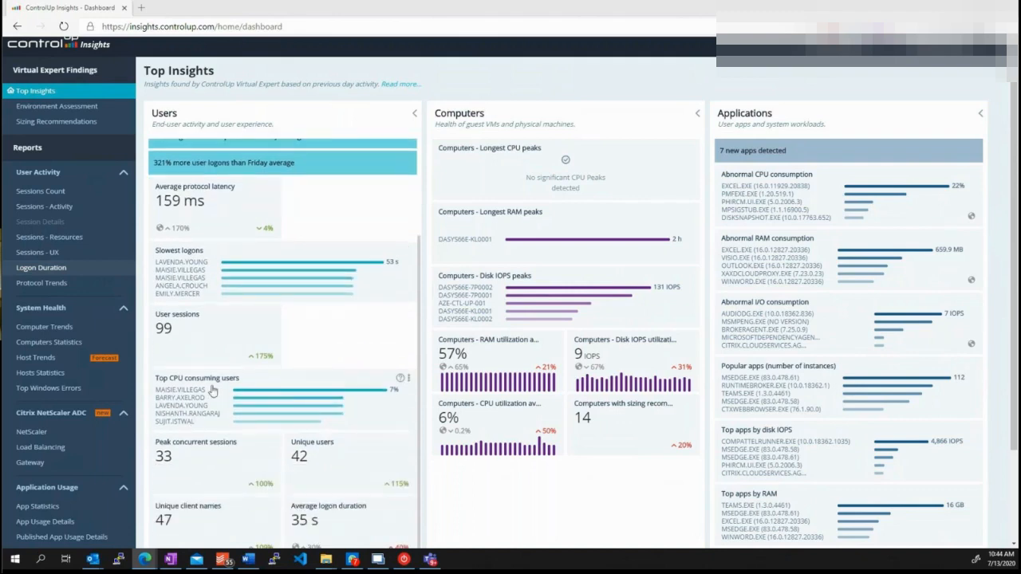
scroll(262, 375, up, 2)
scroll(223, 262, down, 2)
mouse_move(273, 402)
click(342, 530)
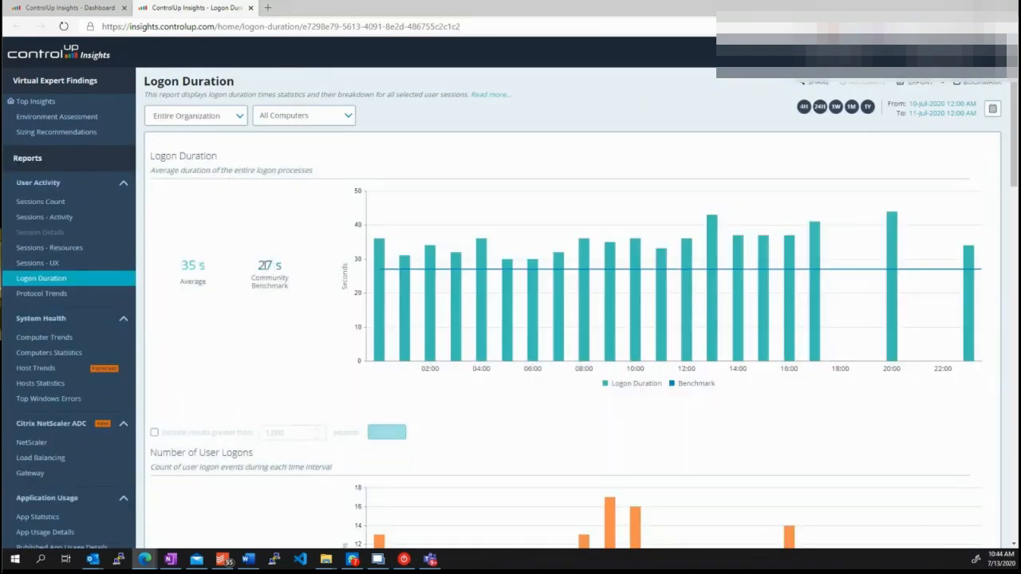
Compare the average and hourly logon durations with the community benchmark in the Logon Duration chart
scroll(319, 284, down, 3)
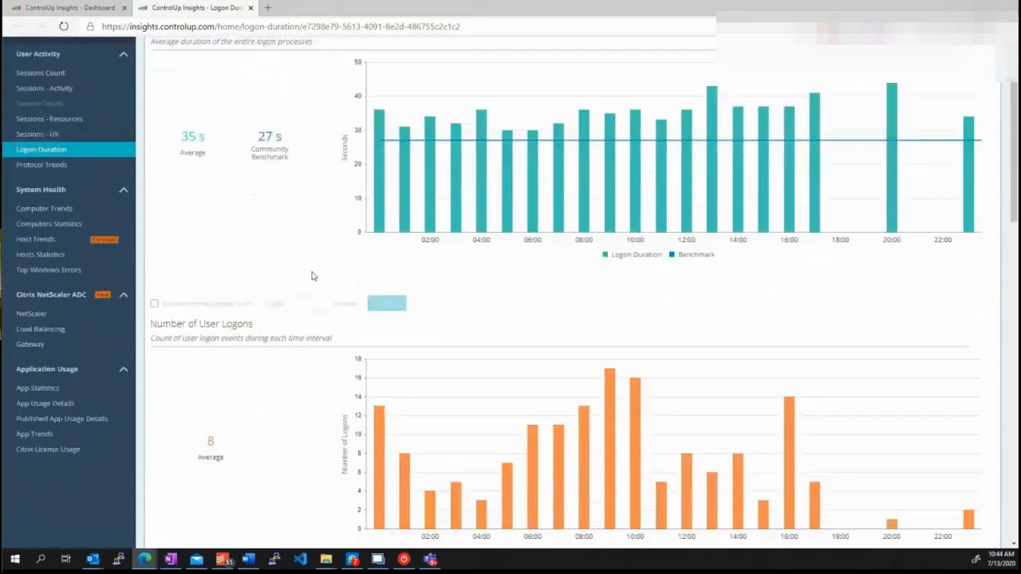
scroll(313, 276, up, 2)
scroll(313, 276, up, 1)
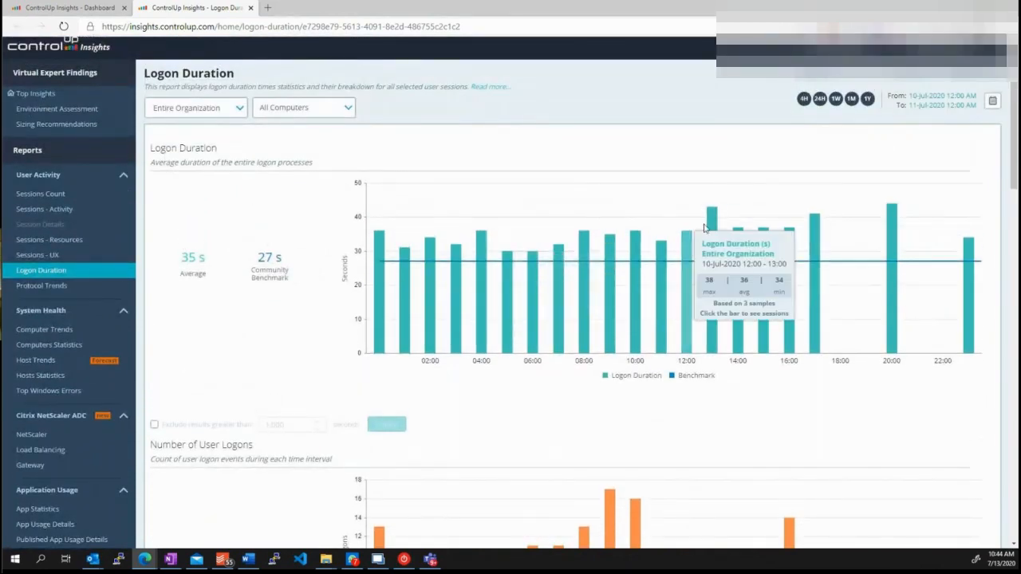
mouse_move(712, 222)
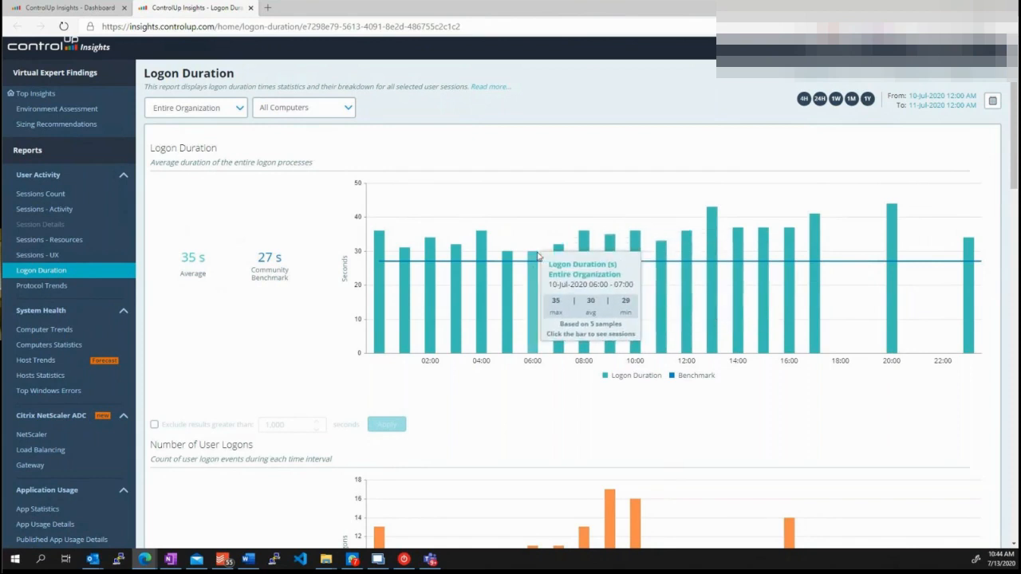
drag(256, 259, 294, 260)
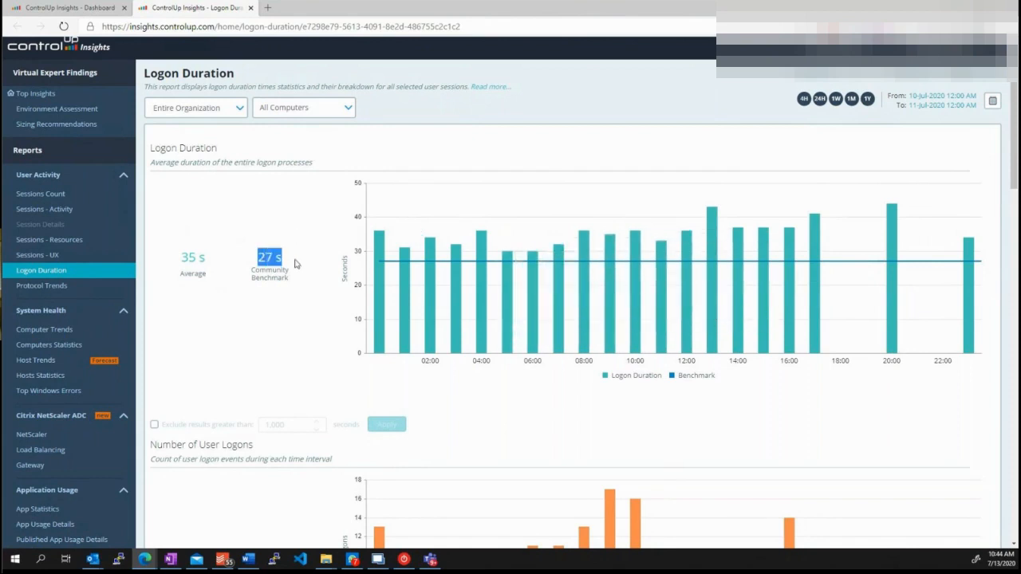
click(295, 260)
Examine the logon phase breakdown against the benchmarks: user logons, profile load, group policy load, desktop load and other components
scroll(295, 271, down, 2)
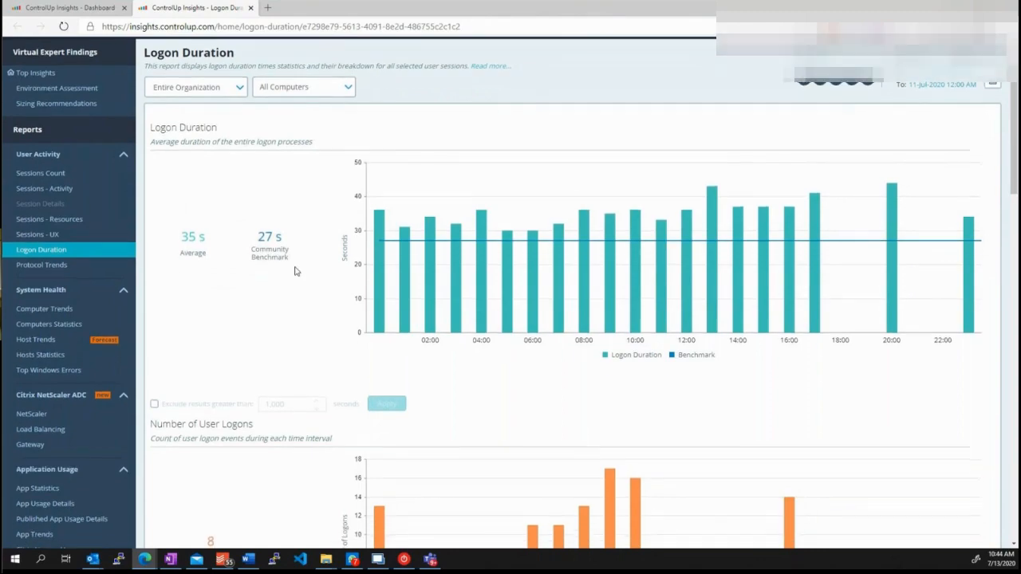
scroll(295, 271, down, 8)
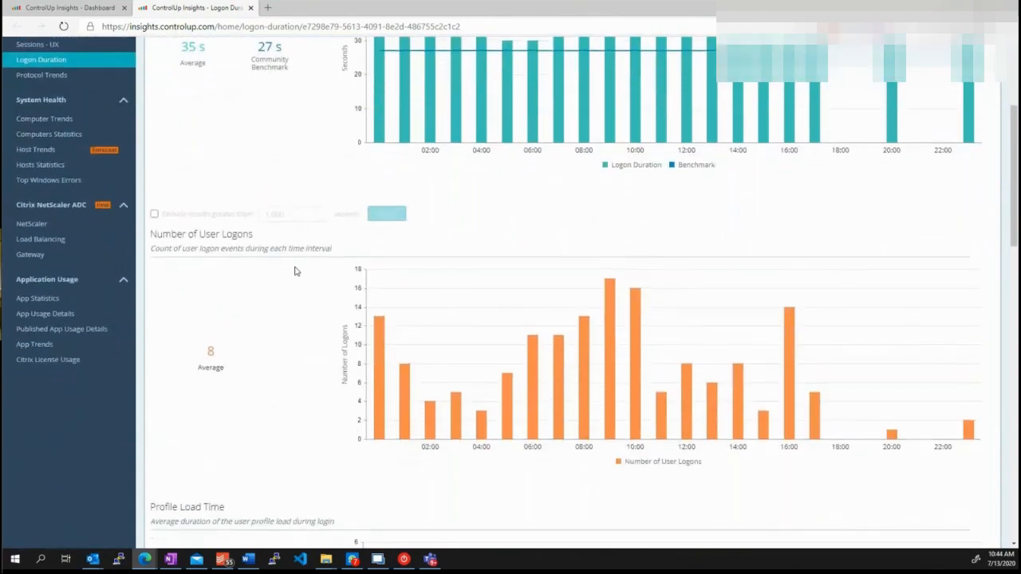
scroll(296, 272, up, 10)
scroll(295, 271, down, 12)
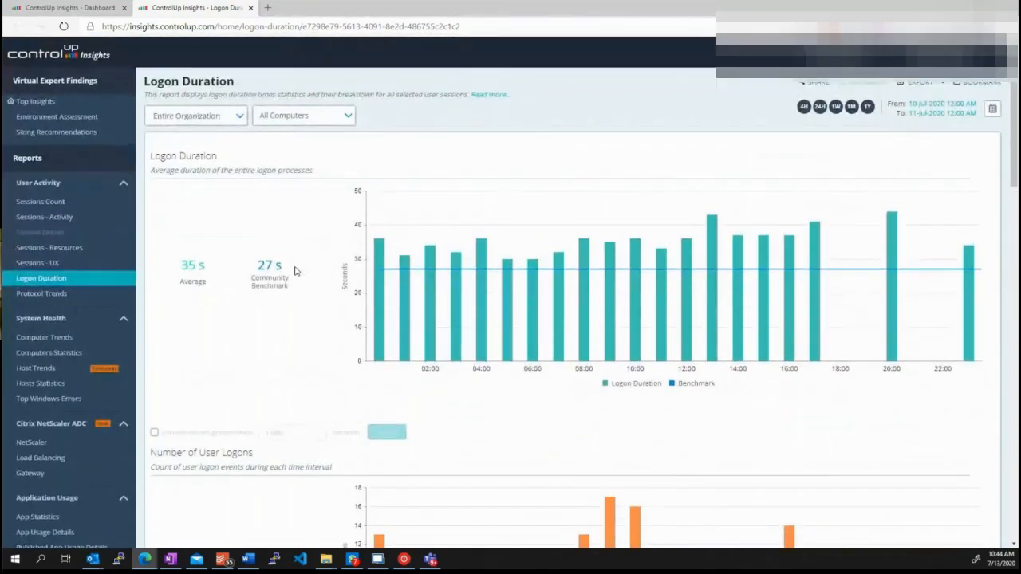
scroll(295, 271, up, 4)
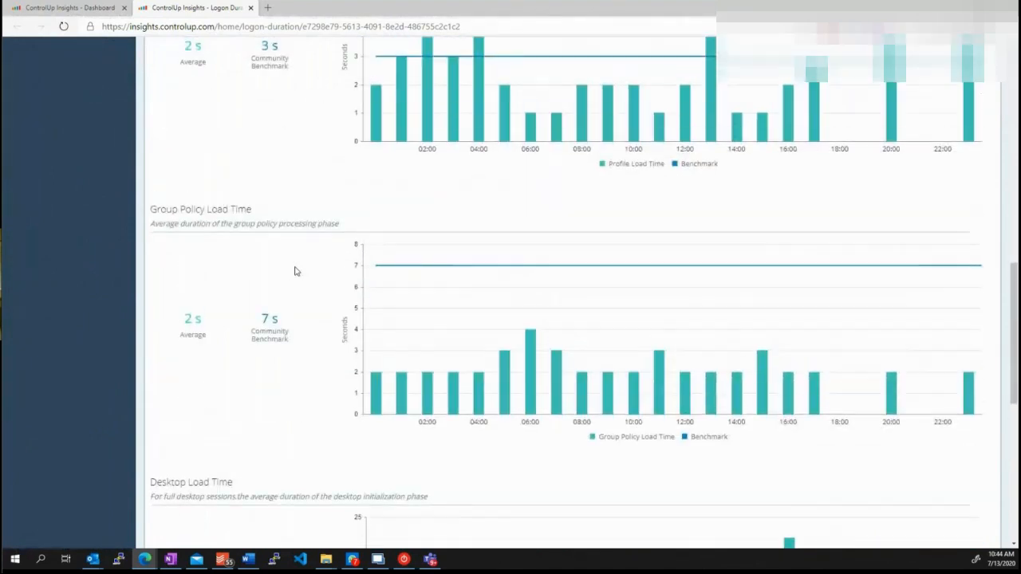
scroll(269, 335, up, 2)
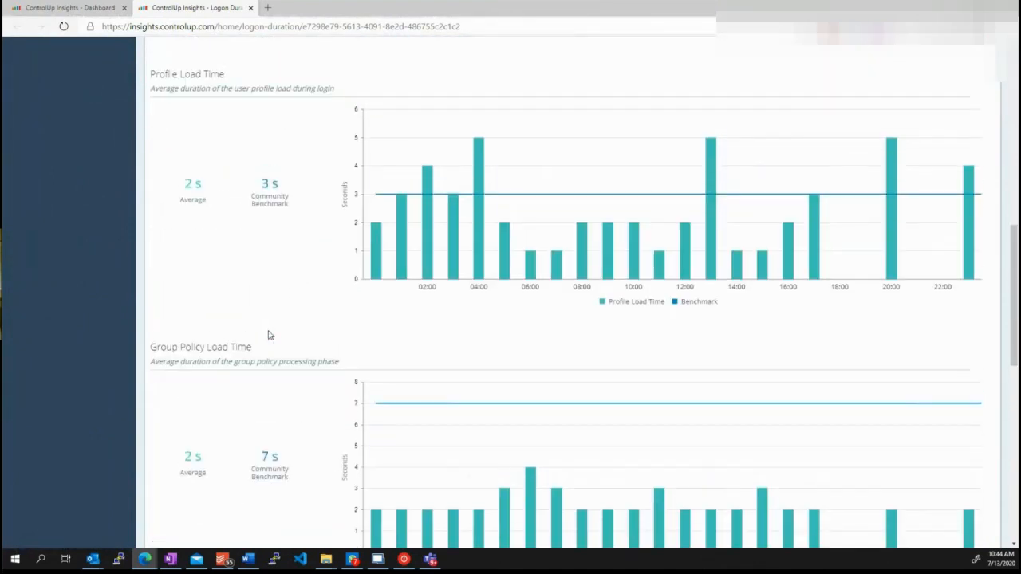
scroll(269, 332, down, 2)
double_click(186, 386)
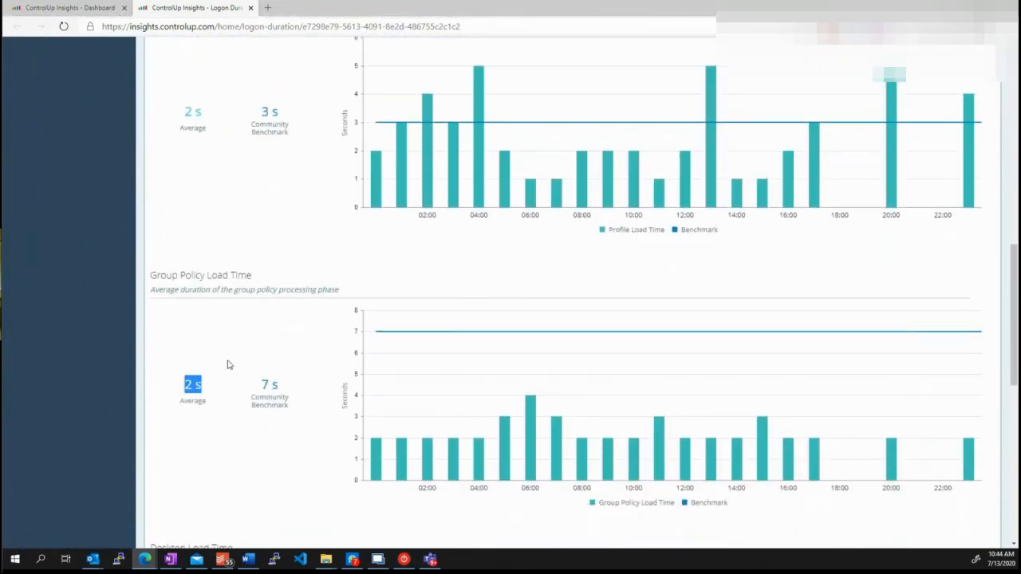
scroll(226, 364, up, 2)
scroll(227, 364, down, 8)
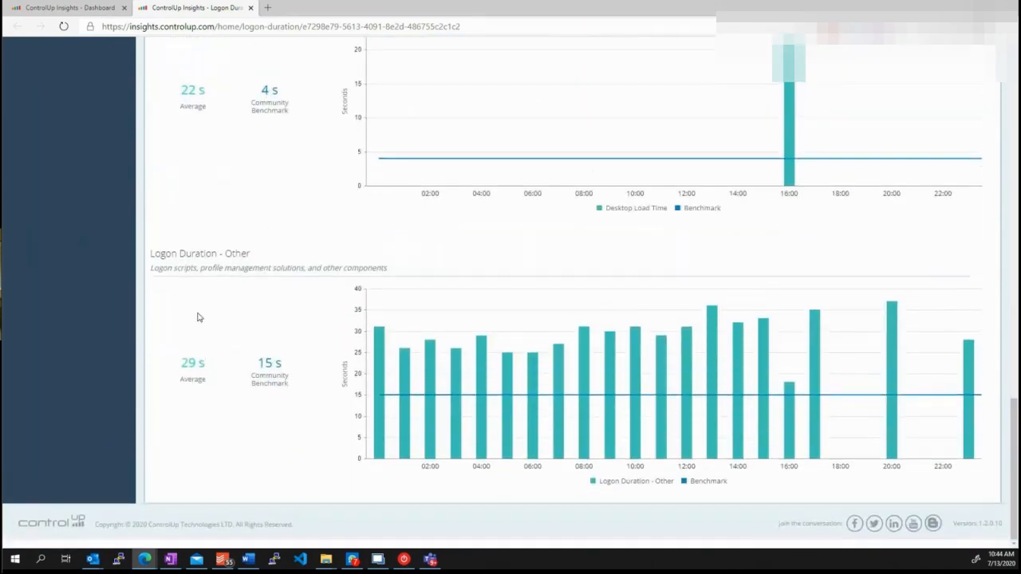
scroll(242, 349, up, 15)
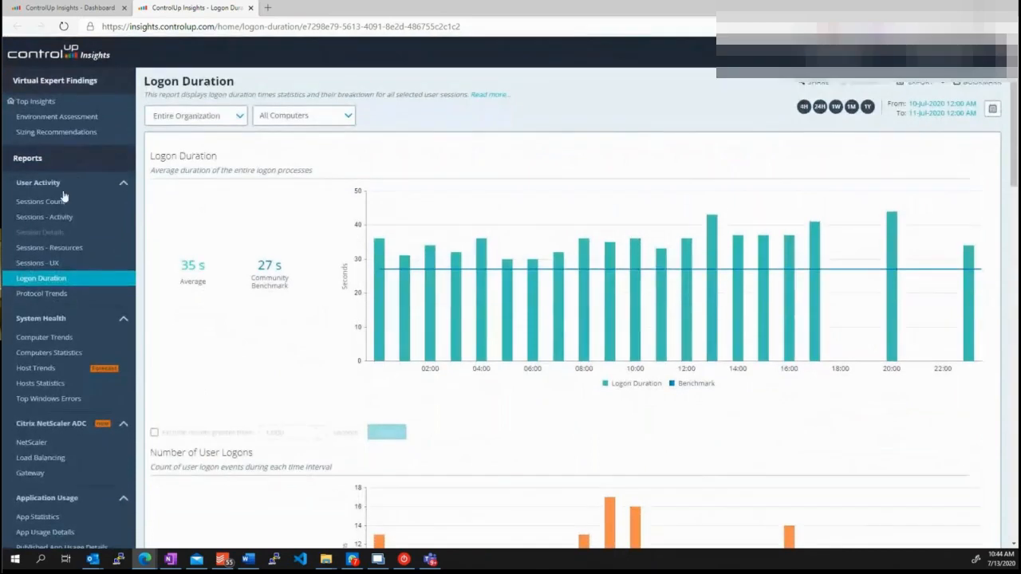
Open the Sizing Recommendations report and review the CPU and RAM sizing summaries and the suggested changes per computer
click(64, 133)
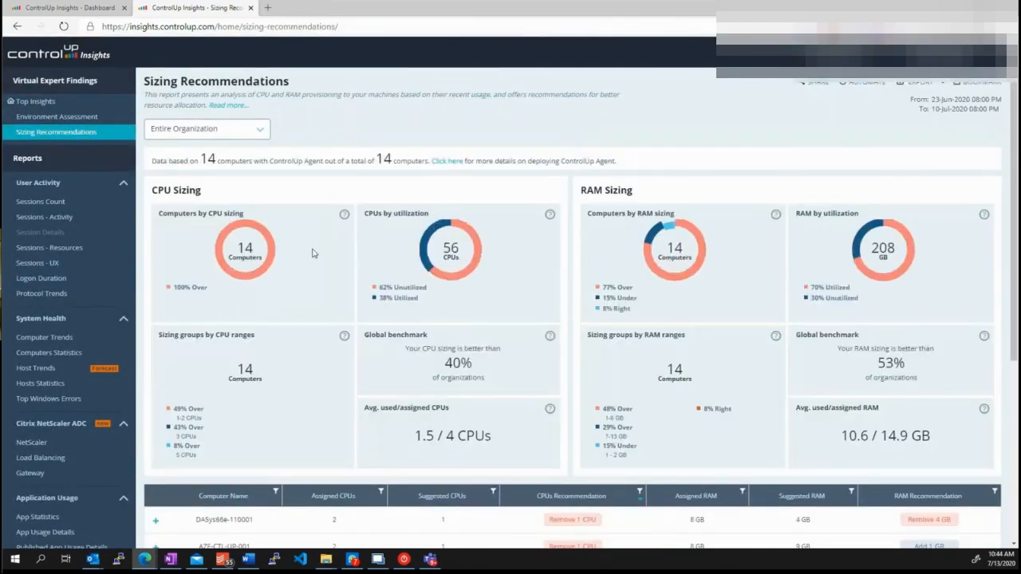
scroll(383, 291, down, 2)
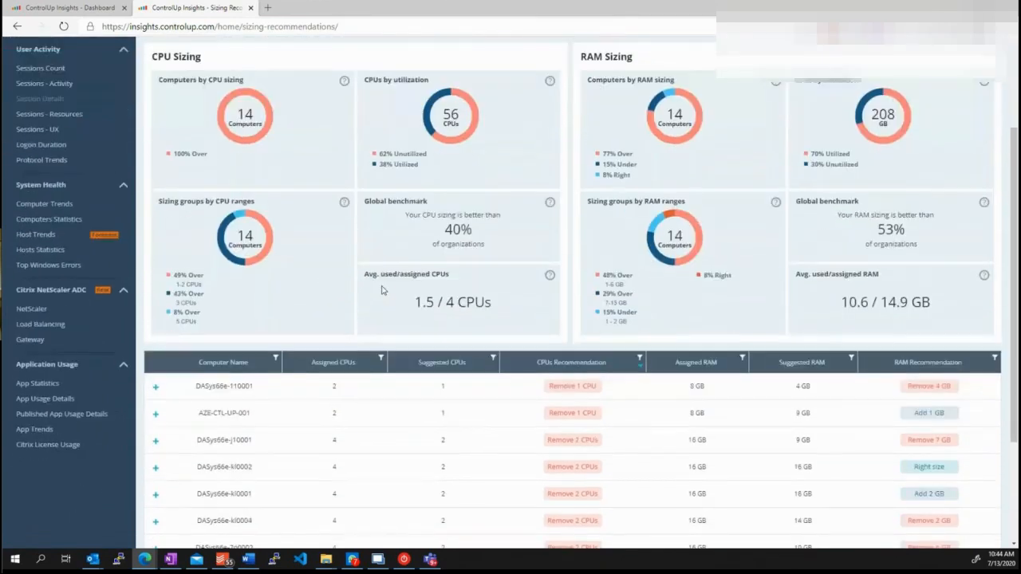
scroll(381, 291, down, 1)
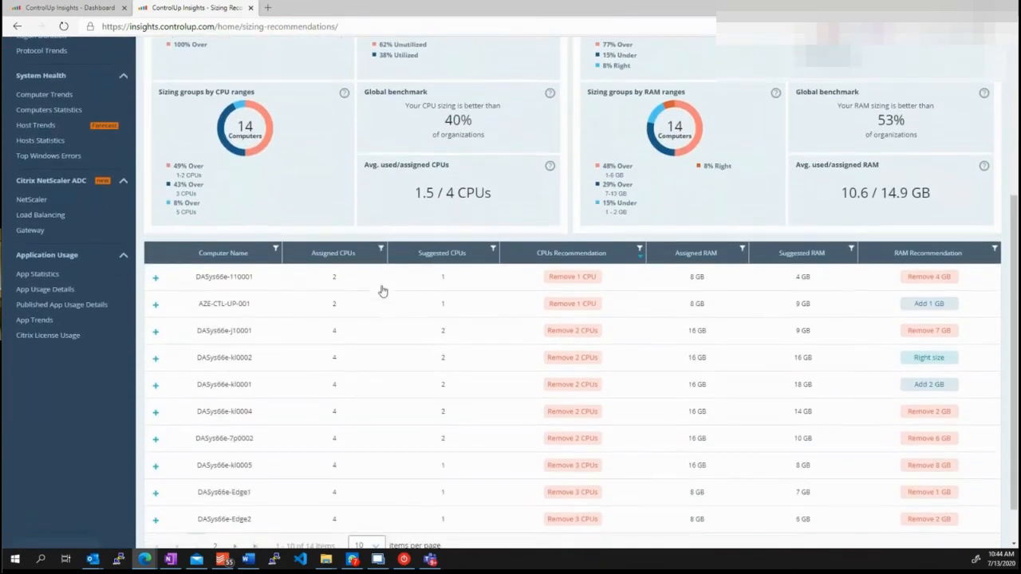
scroll(378, 458, down, 1)
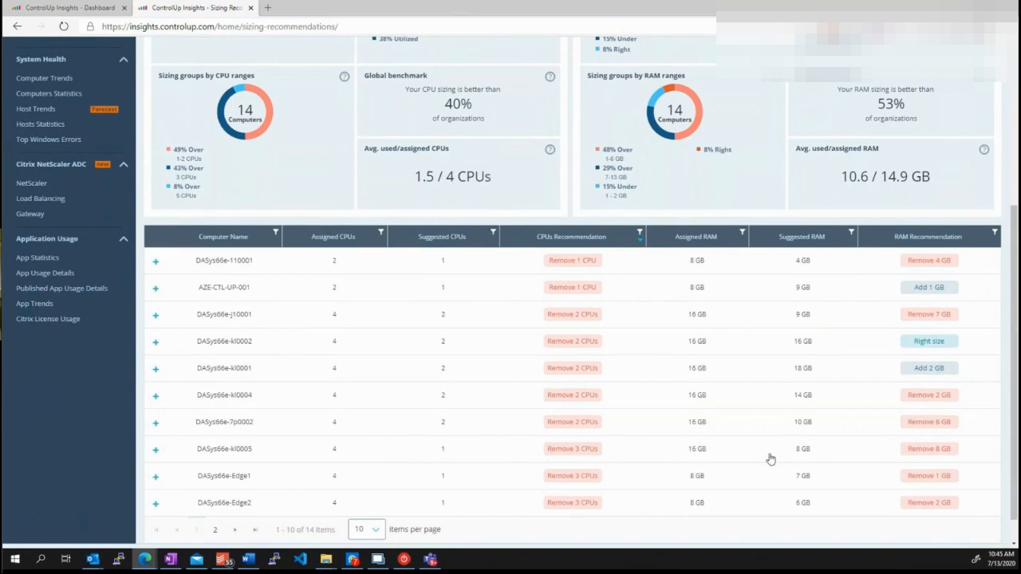
scroll(771, 457, down, 1)
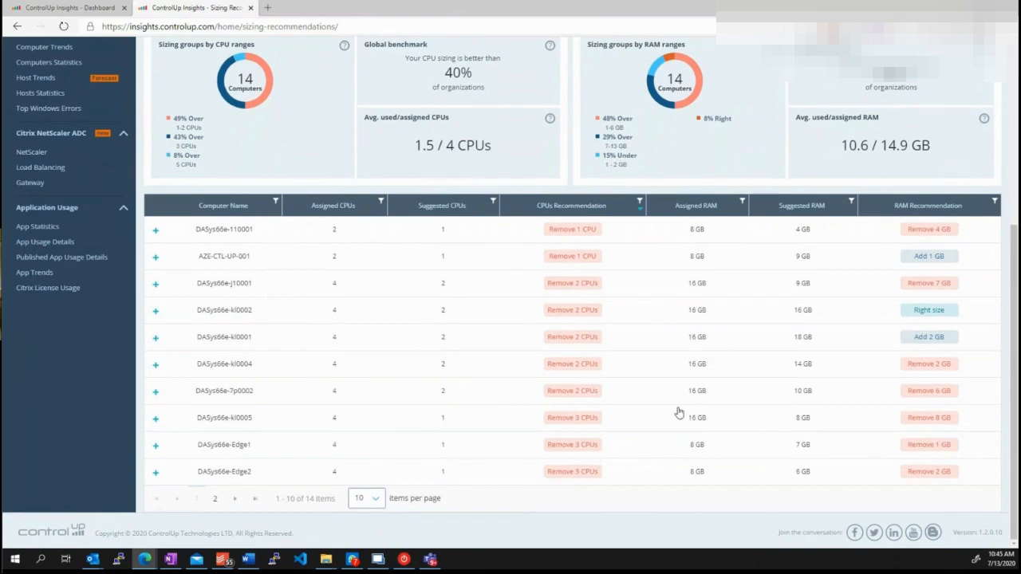
scroll(681, 373, up, 4)
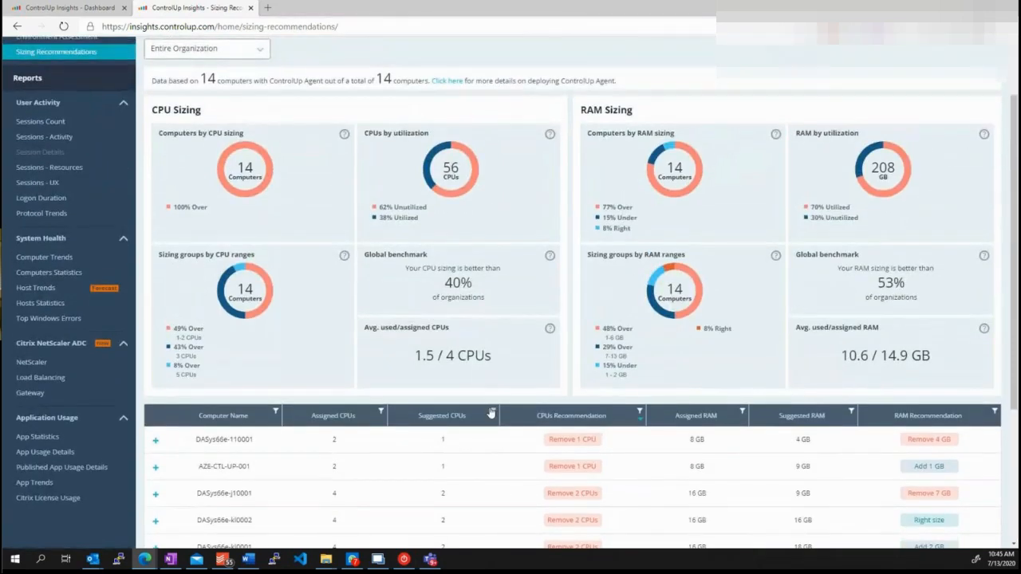
Open the Sessions - UX report and set its time range to one week, comparing it with the 24-hour range
scroll(491, 413, up, 2)
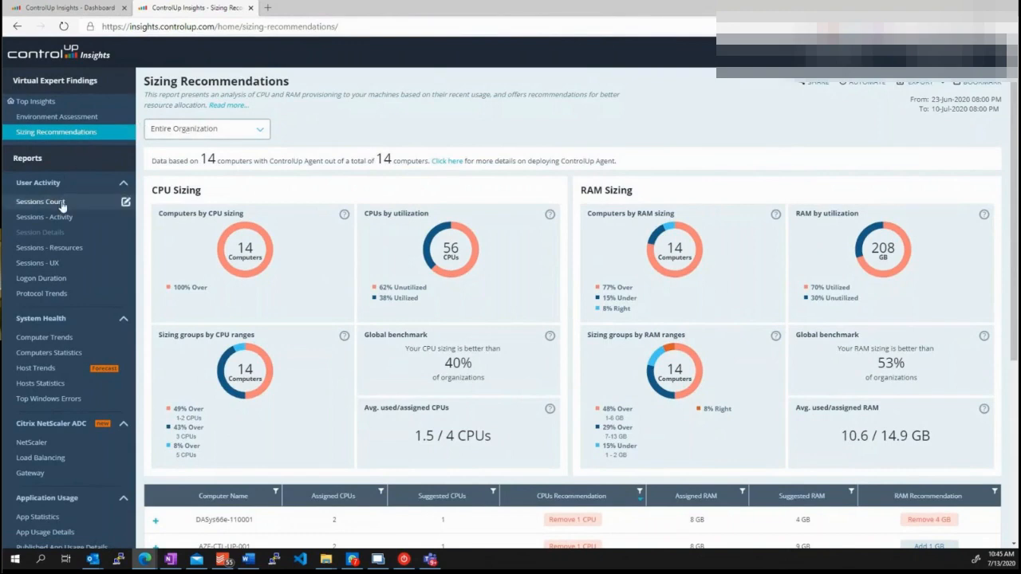
click(25, 268)
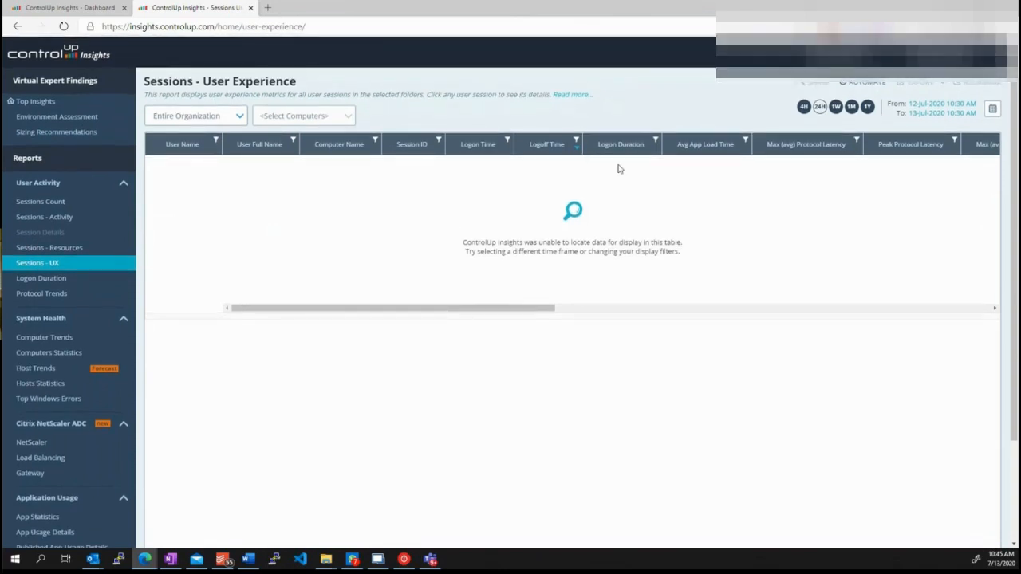
click(837, 109)
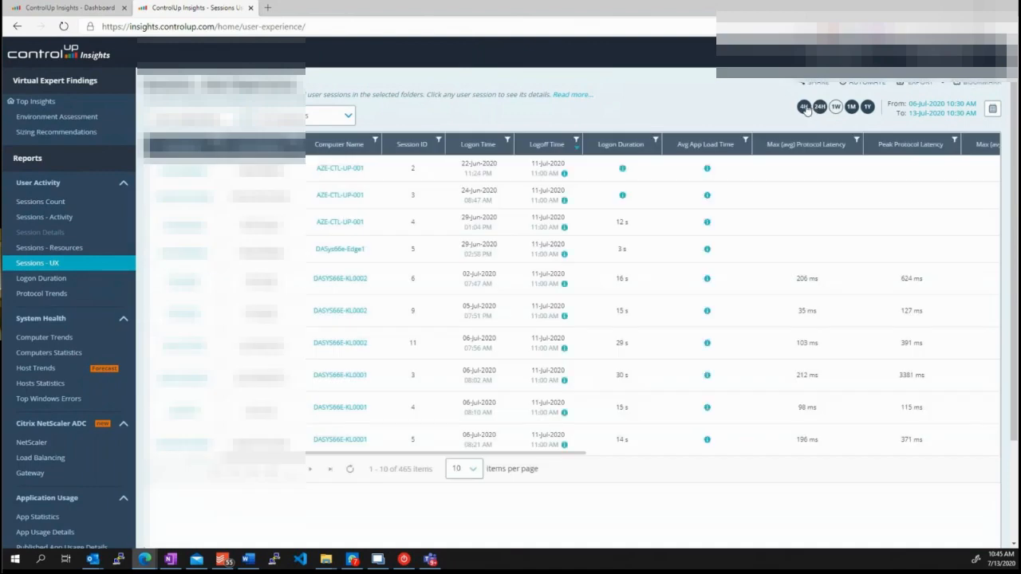
click(819, 110)
click(836, 110)
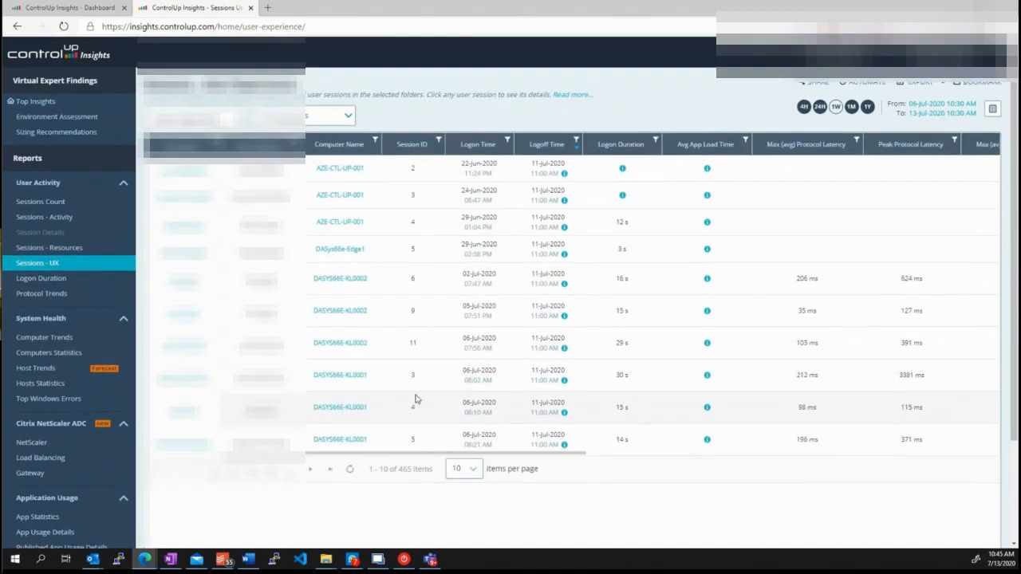
click(820, 109)
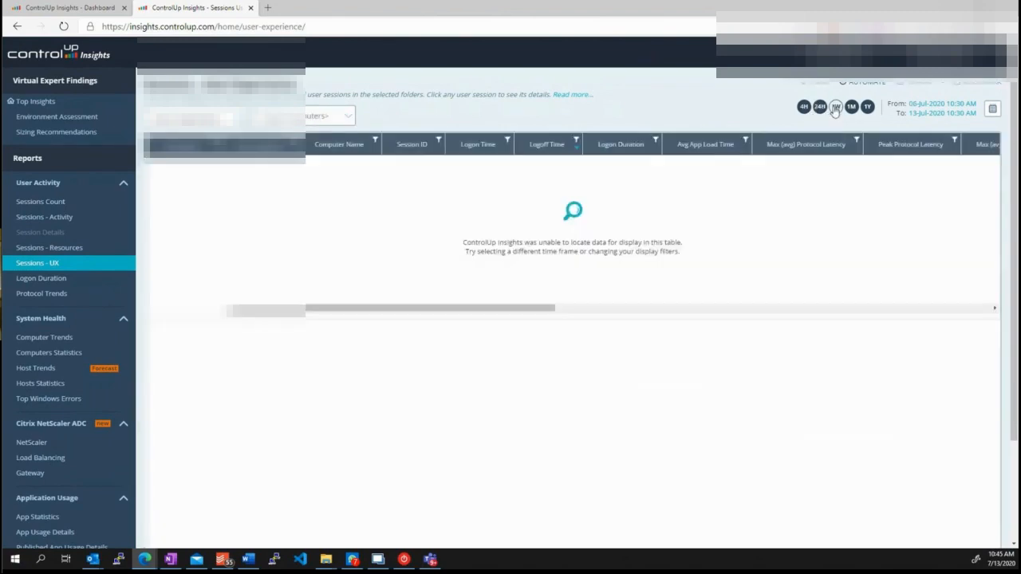
click(835, 110)
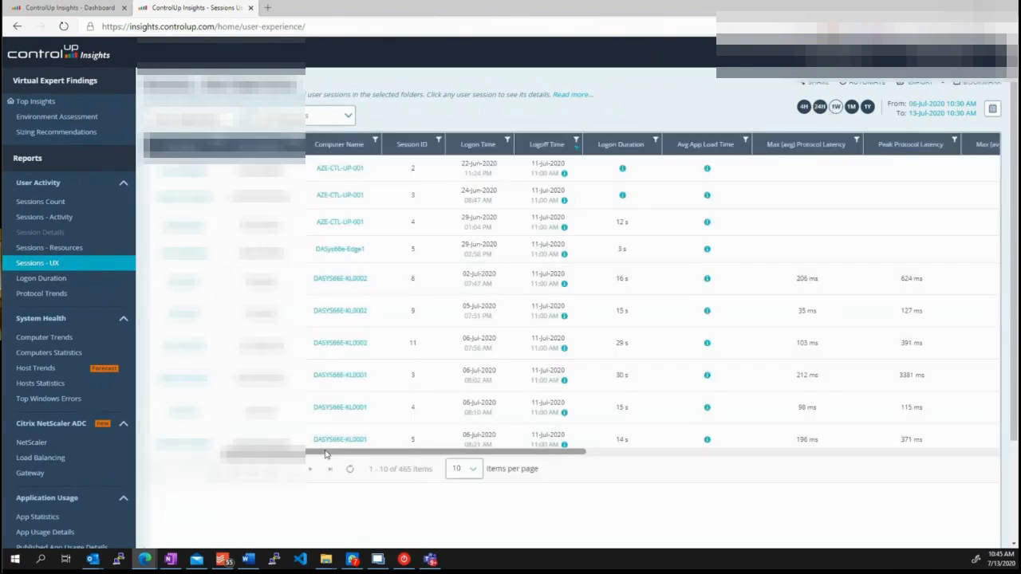
Review the user experience table across all columns, from logon duration and protocol latency to load times, initial program and branch name
mouse_move(330, 453)
mouse_down()
mouse_move(402, 477)
mouse_move(320, 467)
mouse_up()
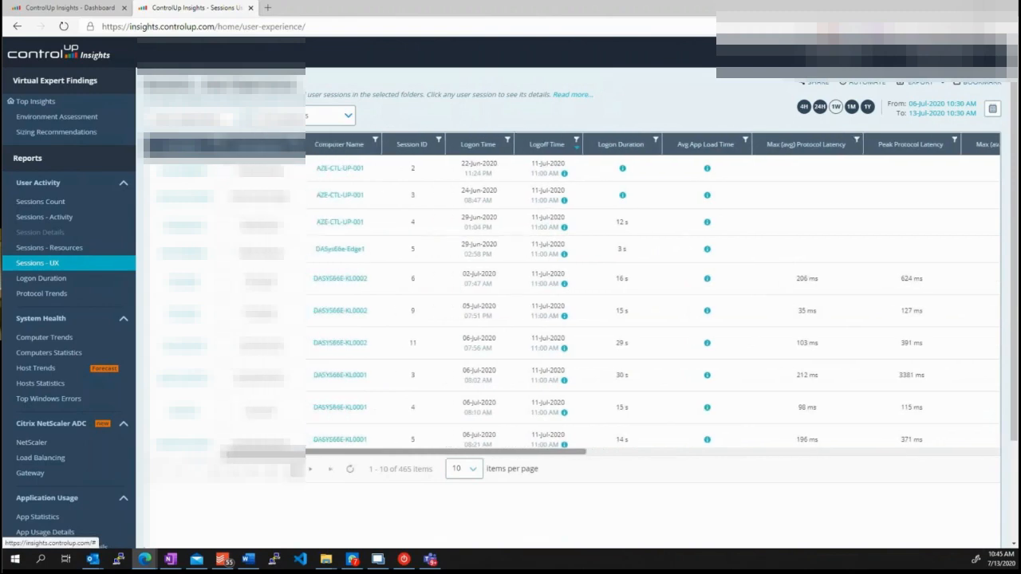
scroll(288, 293, down, 1)
scroll(288, 292, up, 1)
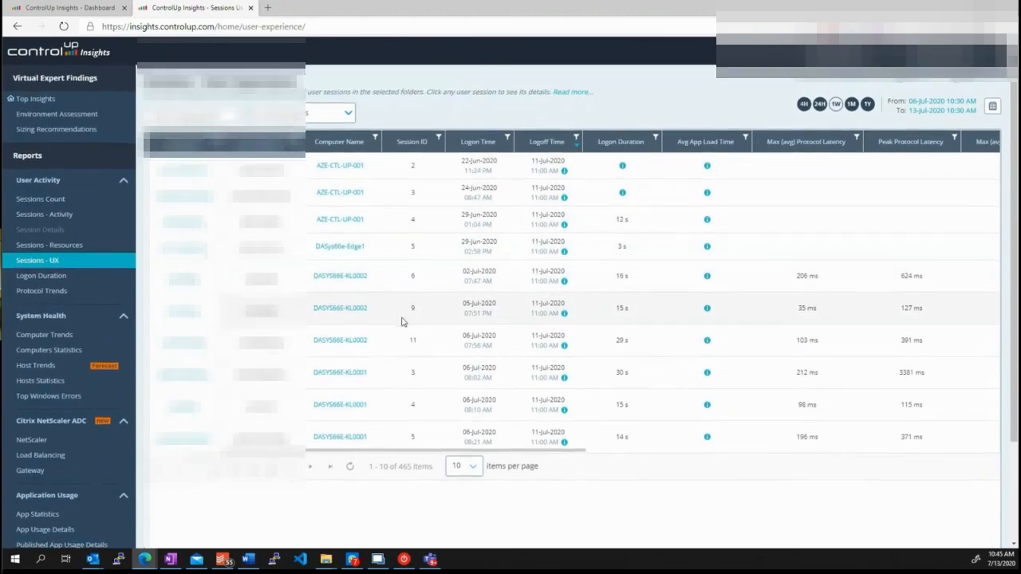
scroll(677, 191, down, 1)
scroll(677, 191, up, 1)
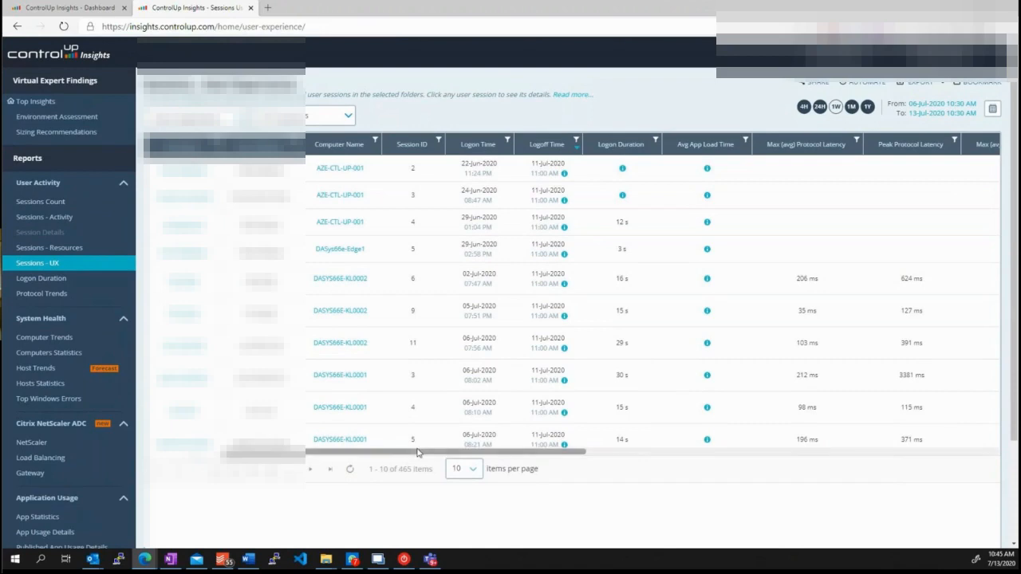
drag(488, 467, 930, 478)
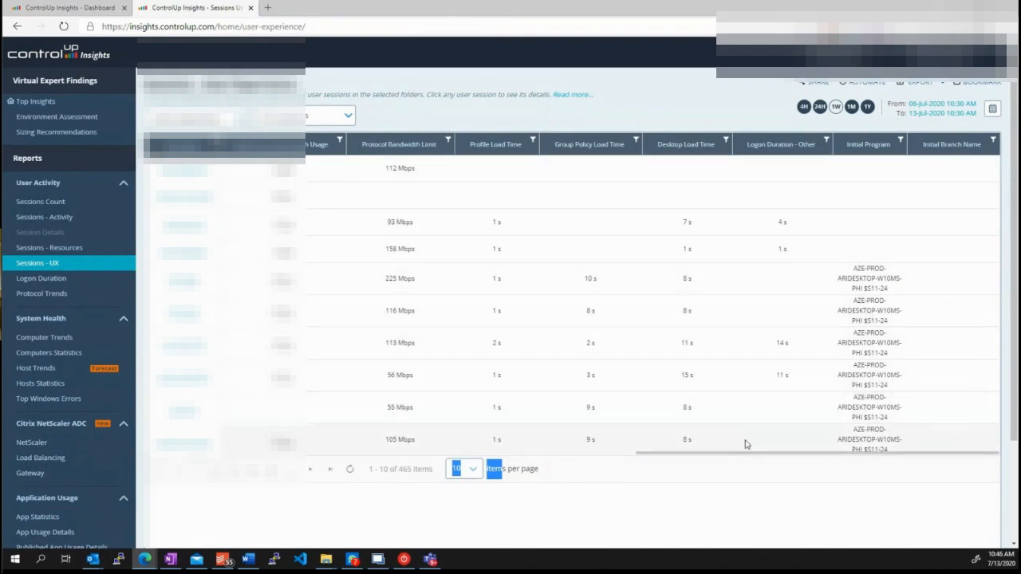
drag(748, 453, 337, 405)
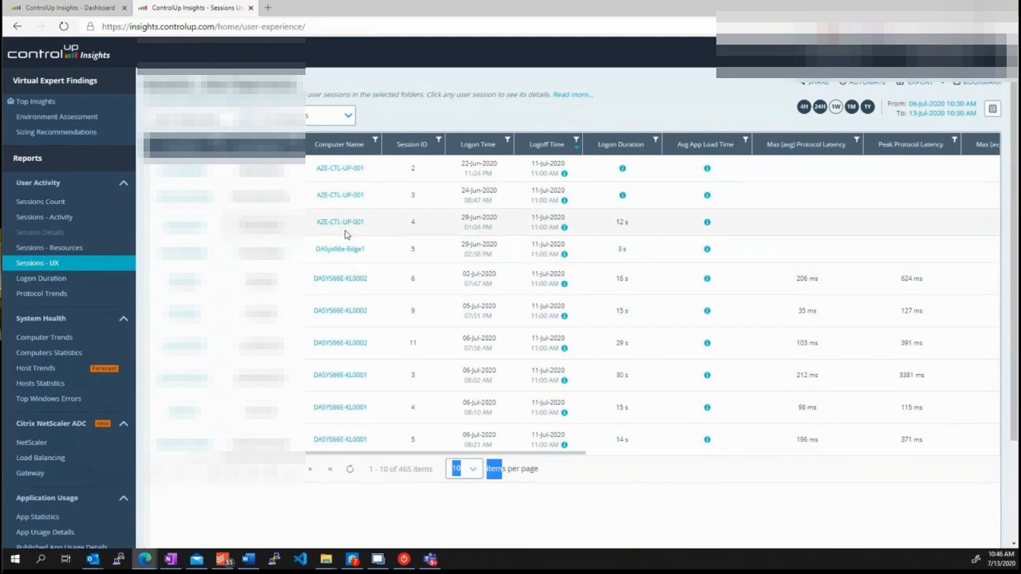
Open the Sessions Count report and review the total sessions and computers chart and the session status chart for the week
click(44, 205)
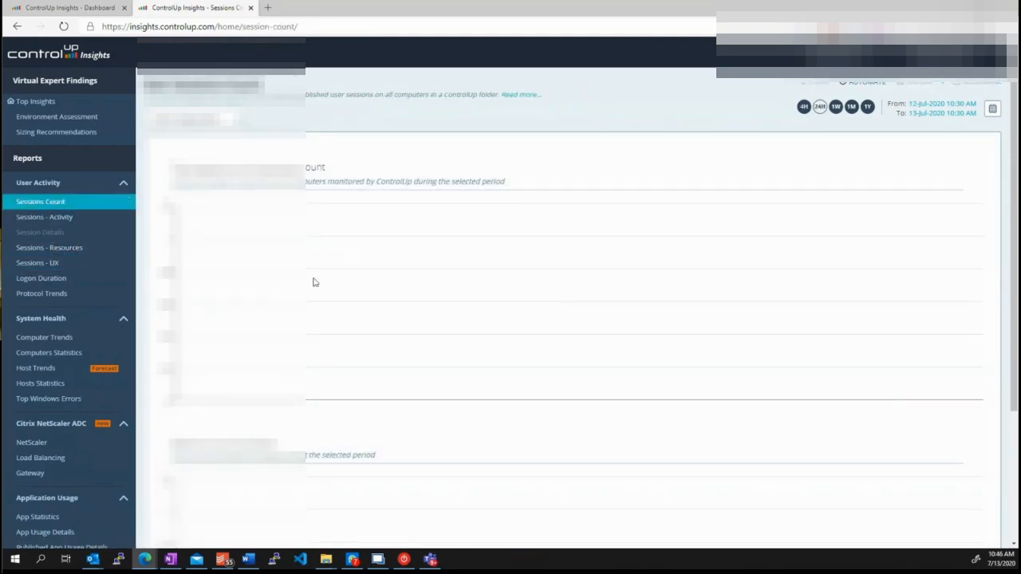
scroll(695, 131, down, 1)
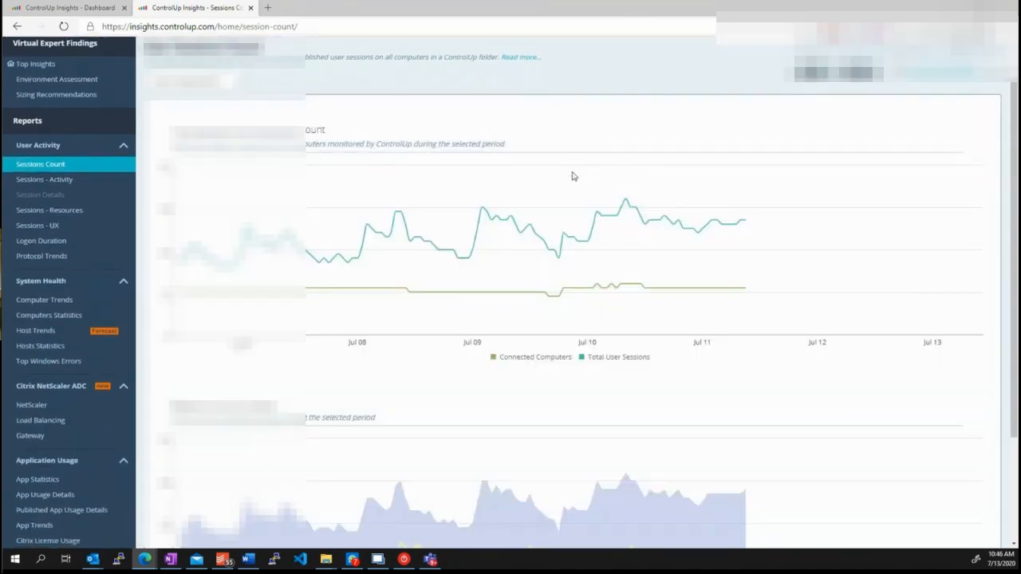
scroll(572, 175, up, 1)
scroll(572, 176, down, 5)
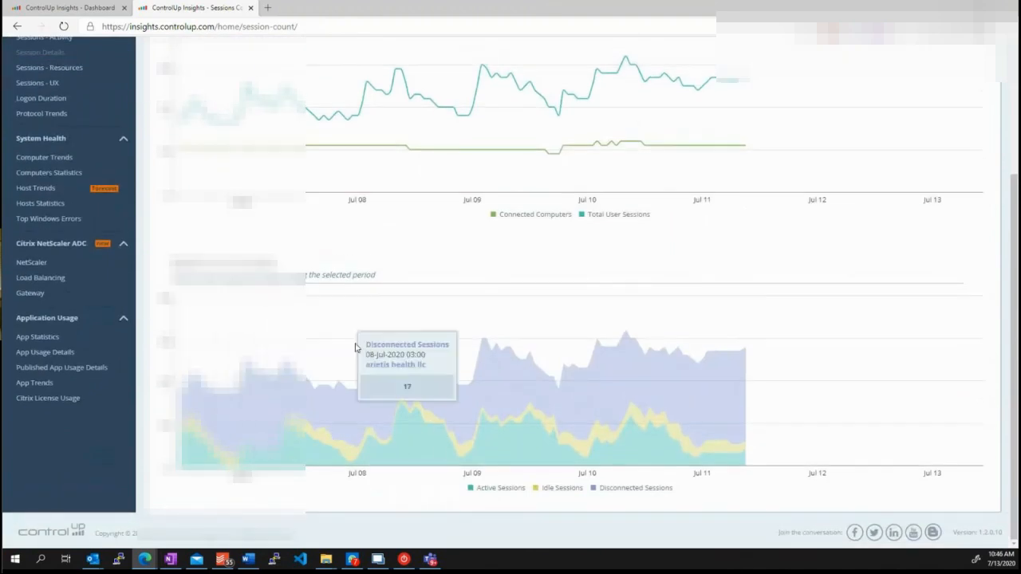
scroll(310, 314, up, 3)
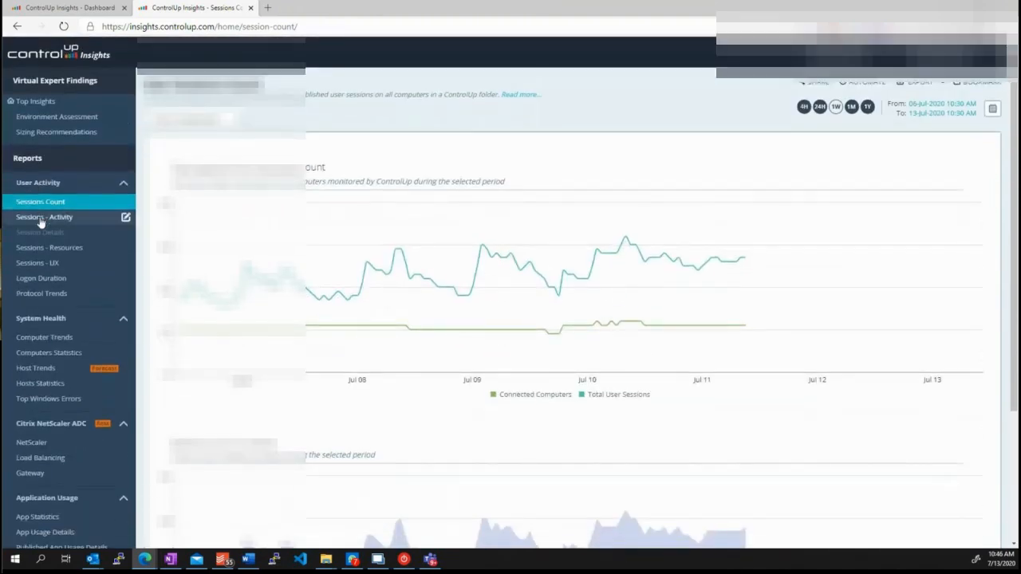
Open the Sessions - Activity report for one week and review its columns through to client, receiver version and logon server
click(121, 218)
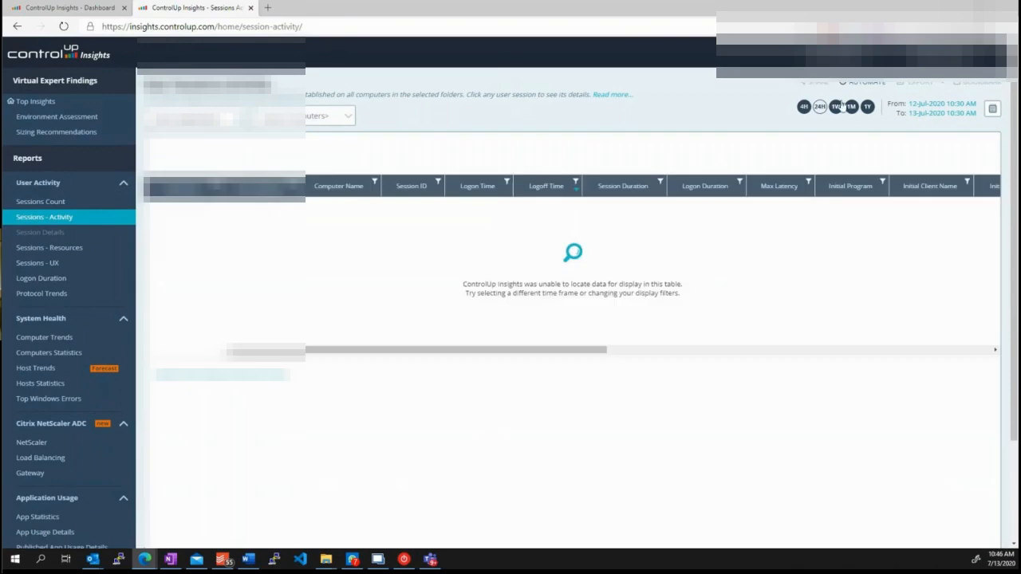
click(834, 107)
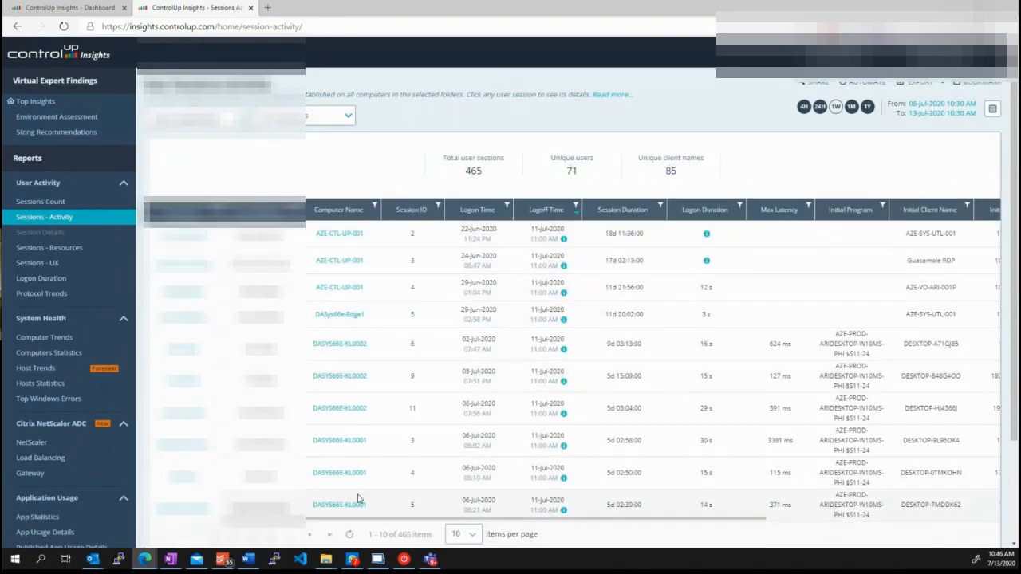
drag(387, 528, 785, 403)
scroll(834, 341, up, 2)
scroll(838, 240, down, 1)
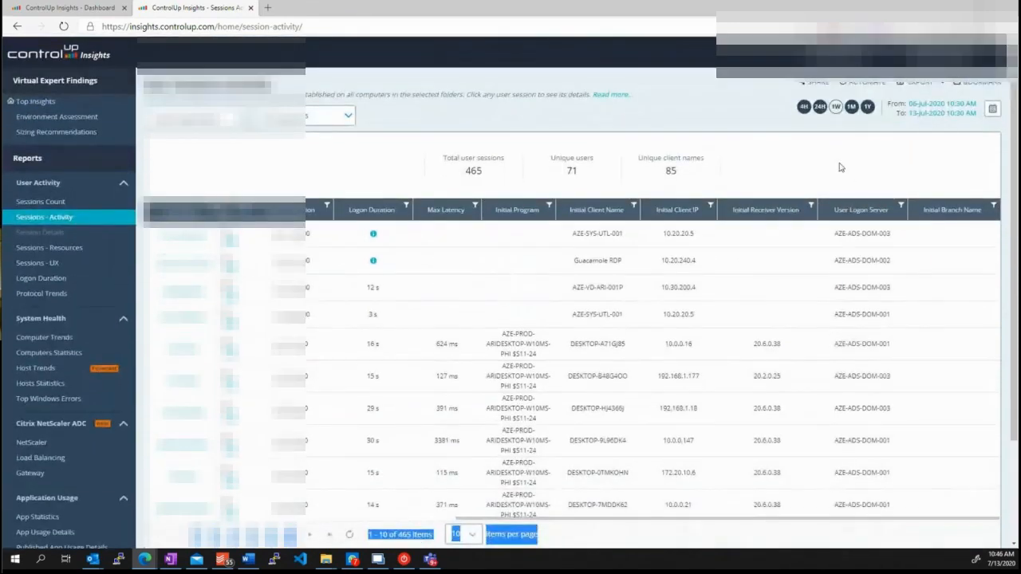
Review the optional columns available for the session activity table, leaving the current selection as it is
click(811, 206)
mouse_move(832, 229)
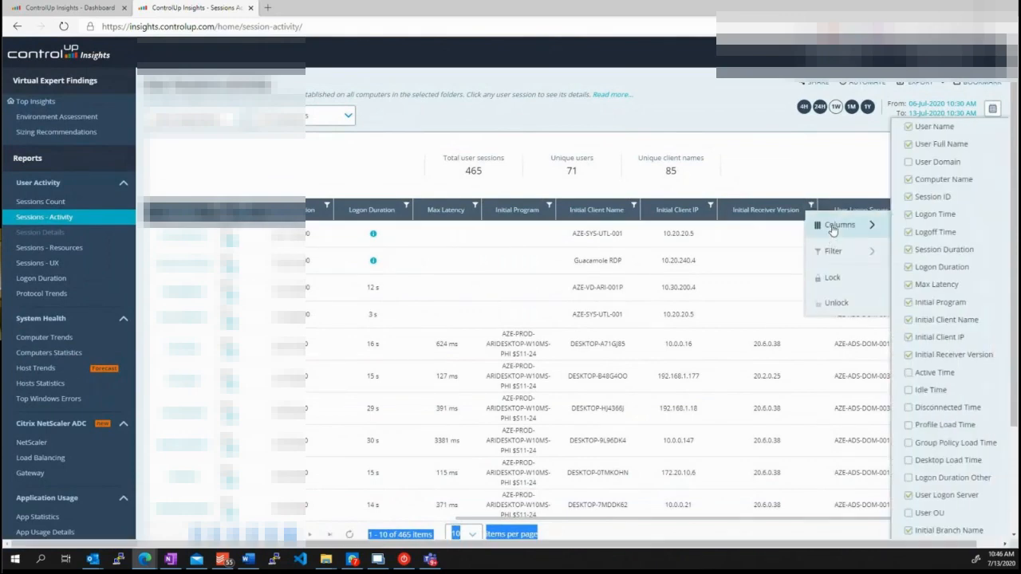
scroll(949, 407, down, 3)
scroll(942, 439, up, 2)
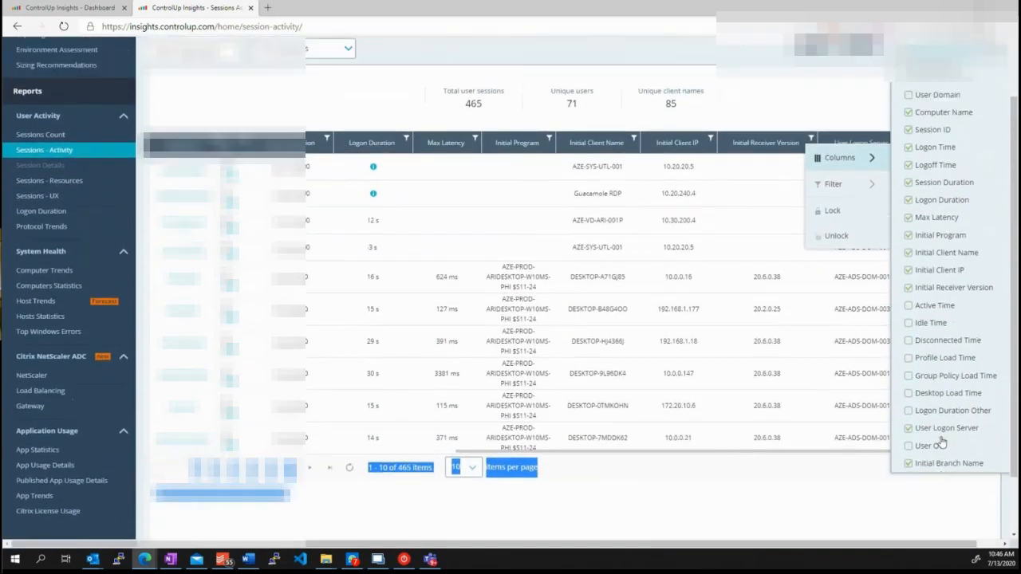
scroll(949, 221, up, 1)
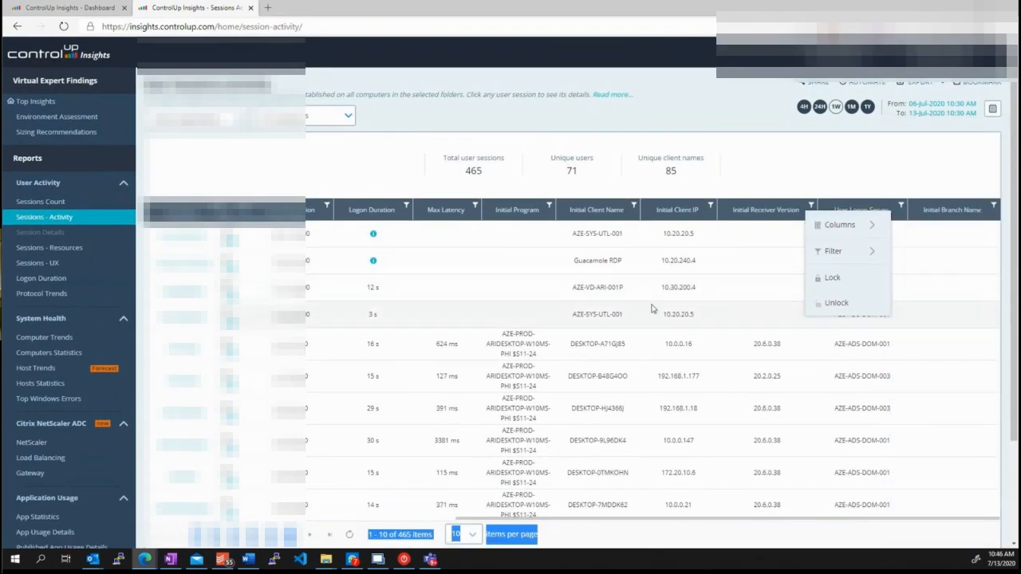
mouse_move(868, 231)
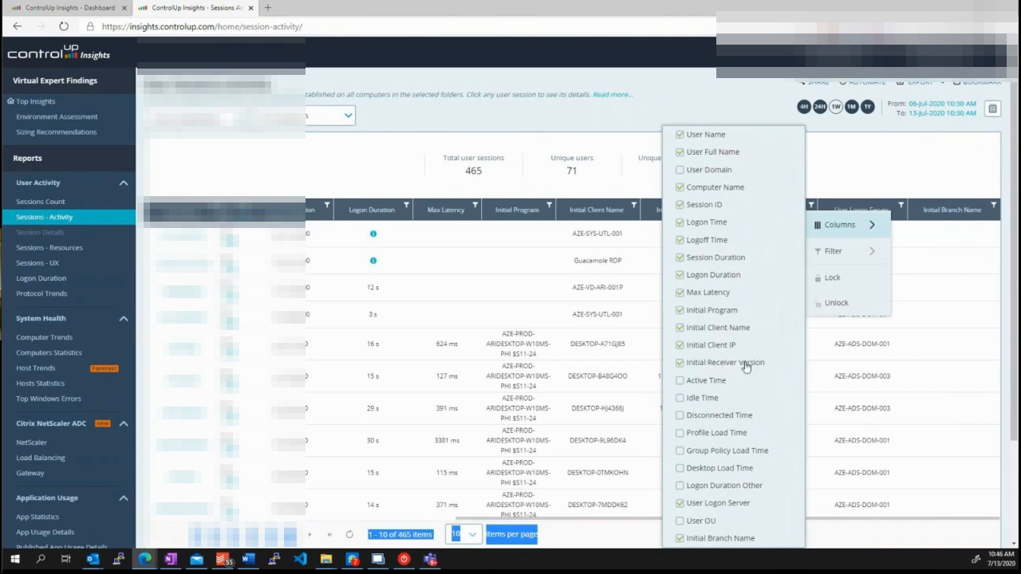
click(358, 179)
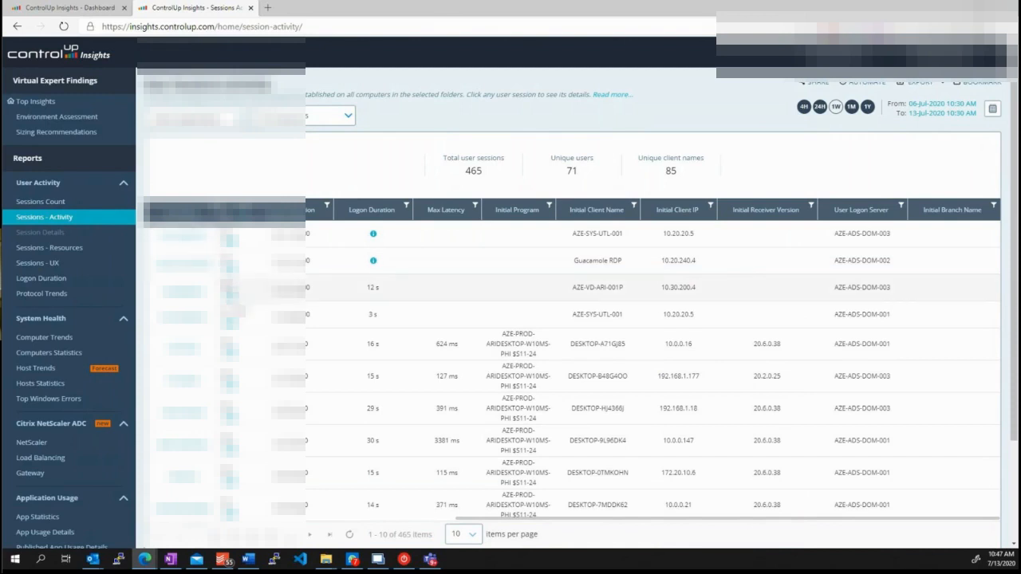
Finish reviewing the session activity rows and open the Sessions - Resources report
scroll(249, 334, down, 1)
scroll(249, 333, up, 1)
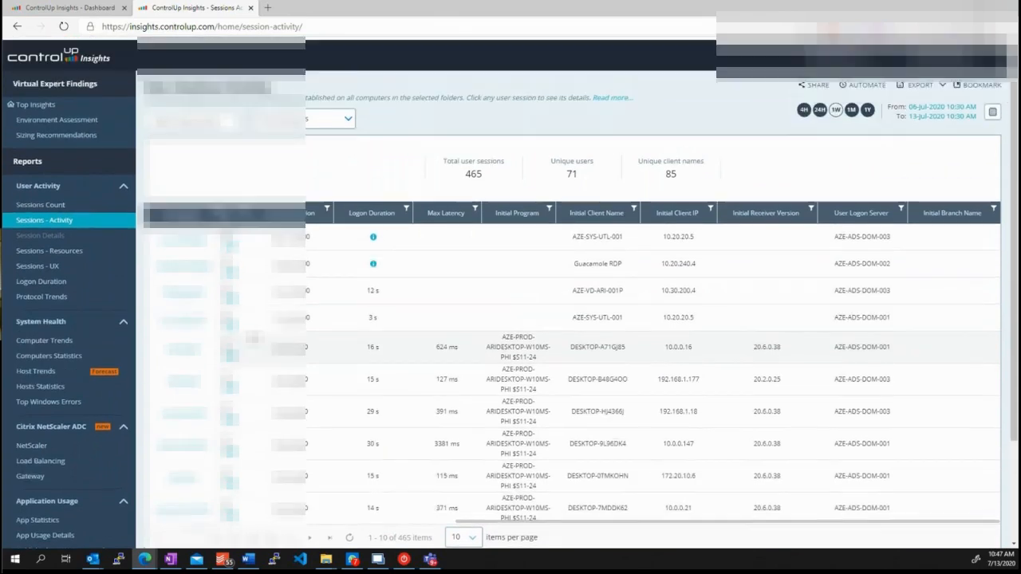
click(47, 253)
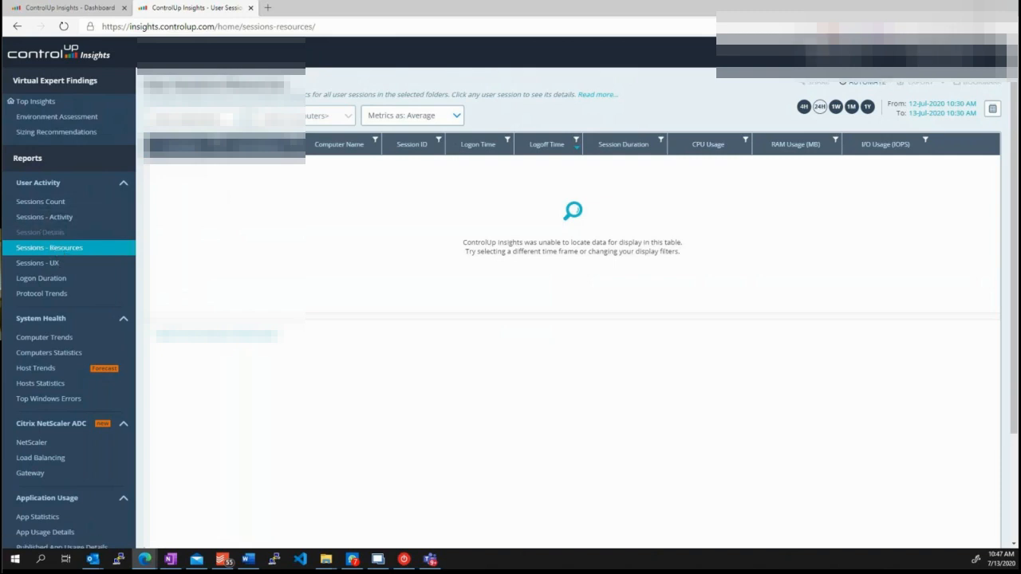
click(829, 59)
click(832, 83)
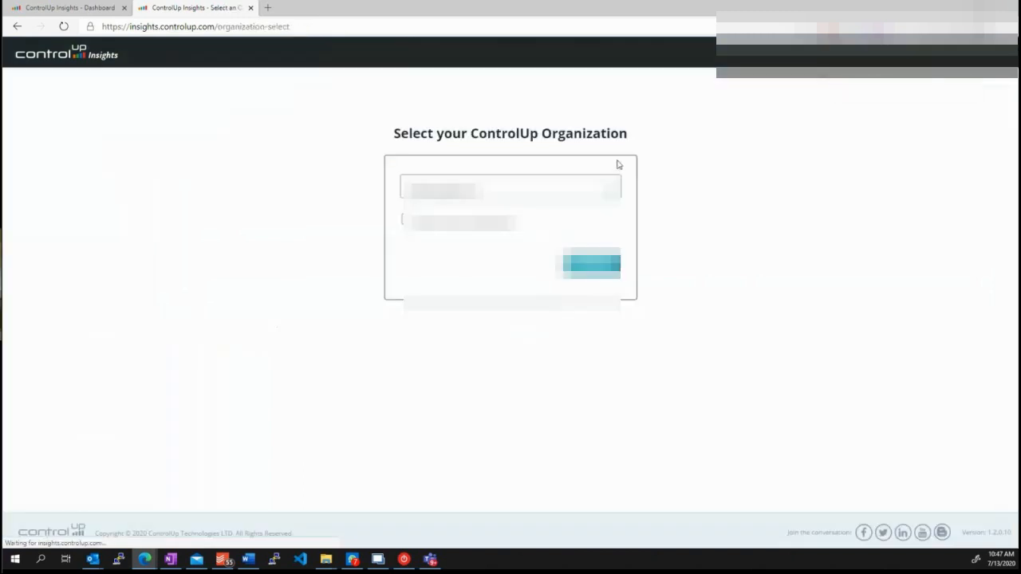
click(543, 188)
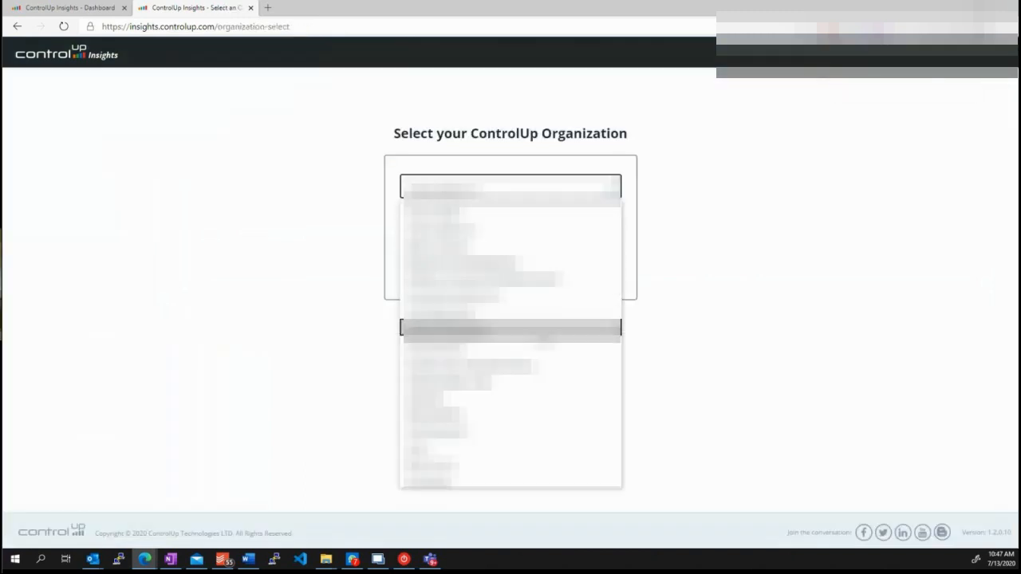
click(770, 403)
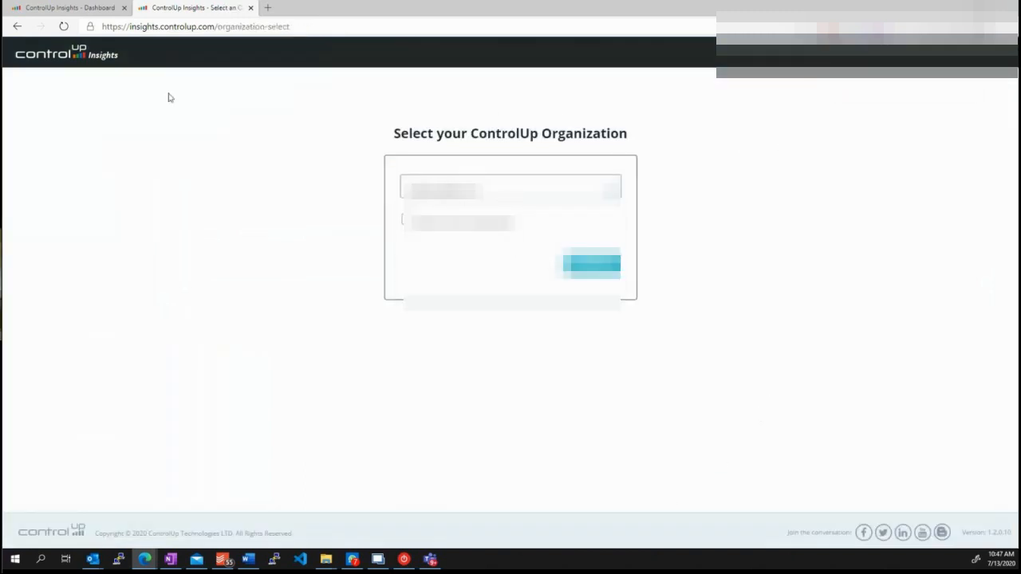
click(27, 25)
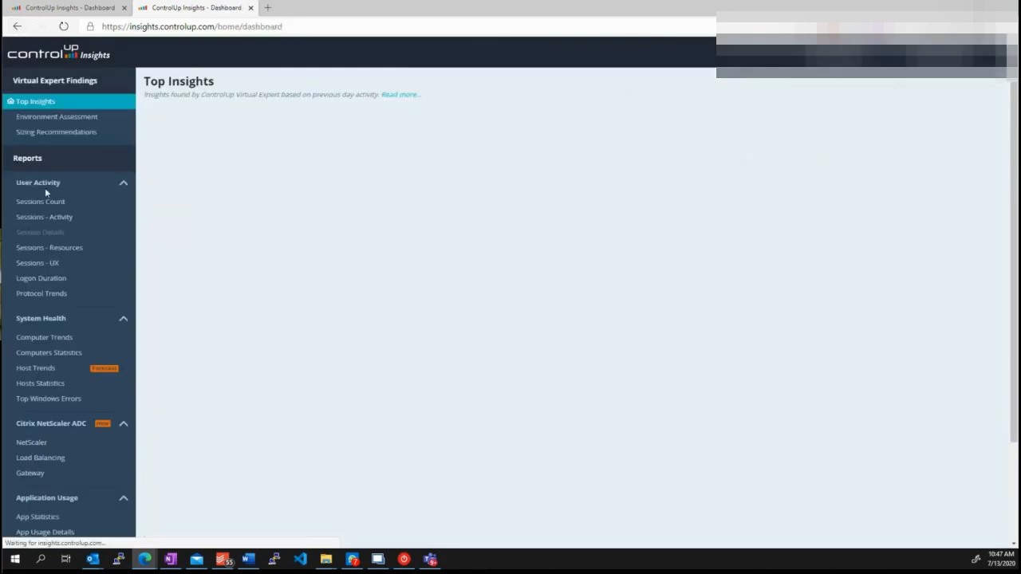
Return to the Sessions - Activity report by way of Sessions Count and set its time range to one month
click(45, 201)
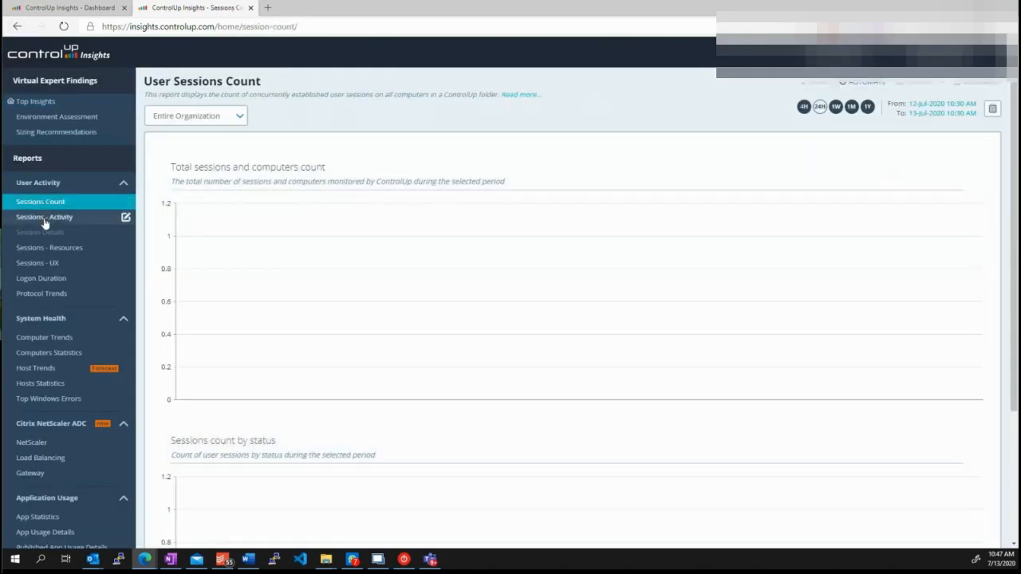
click(71, 222)
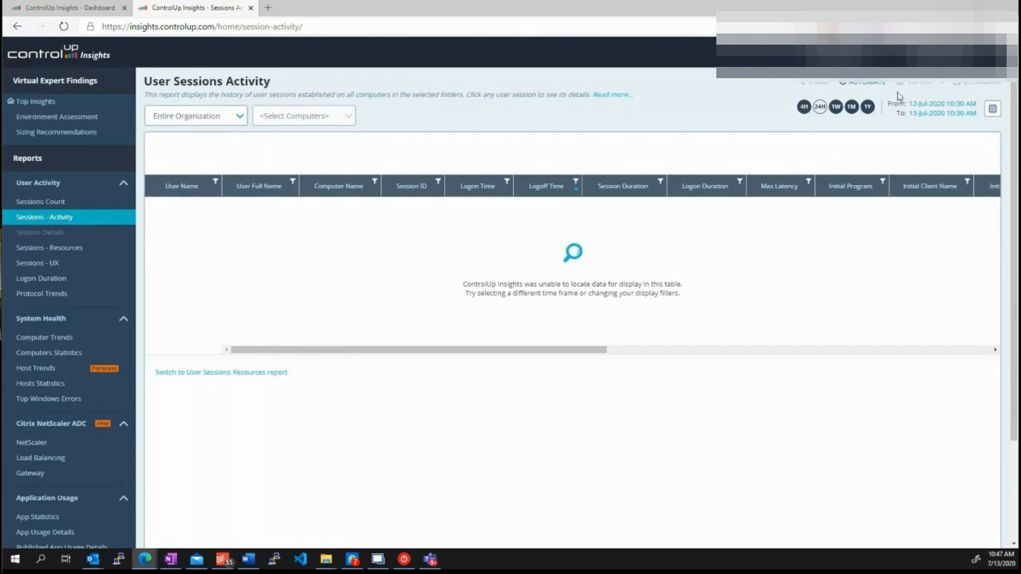
click(851, 106)
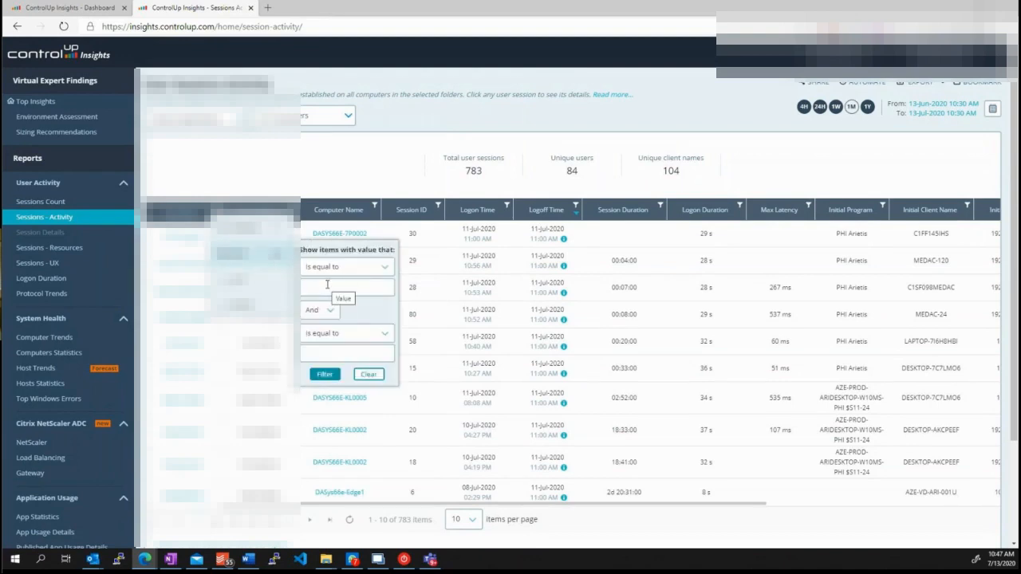
Review the value filter options of a session activity column and close them without applying a filter
click(327, 285)
mouse_move(262, 233)
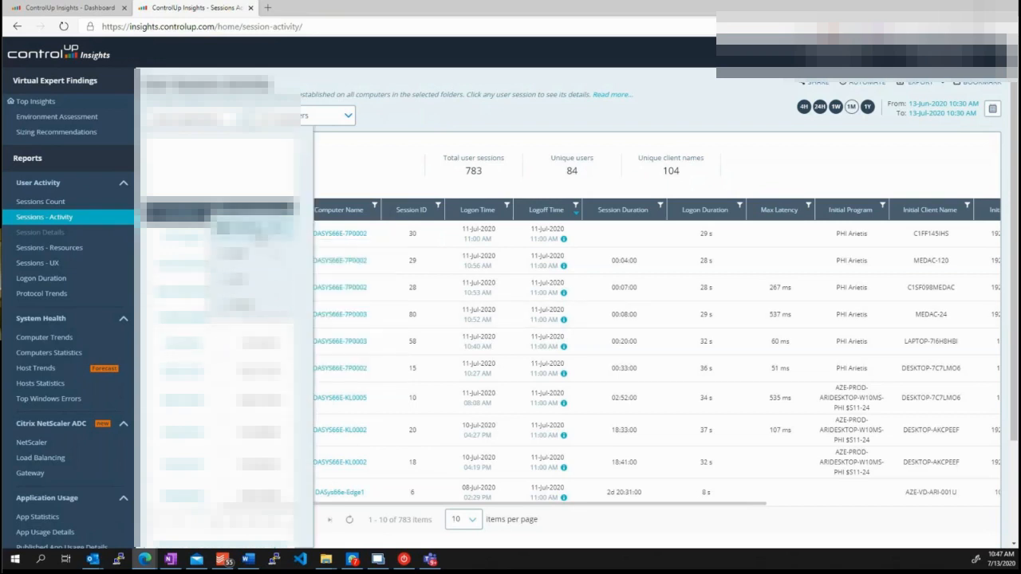
click(229, 188)
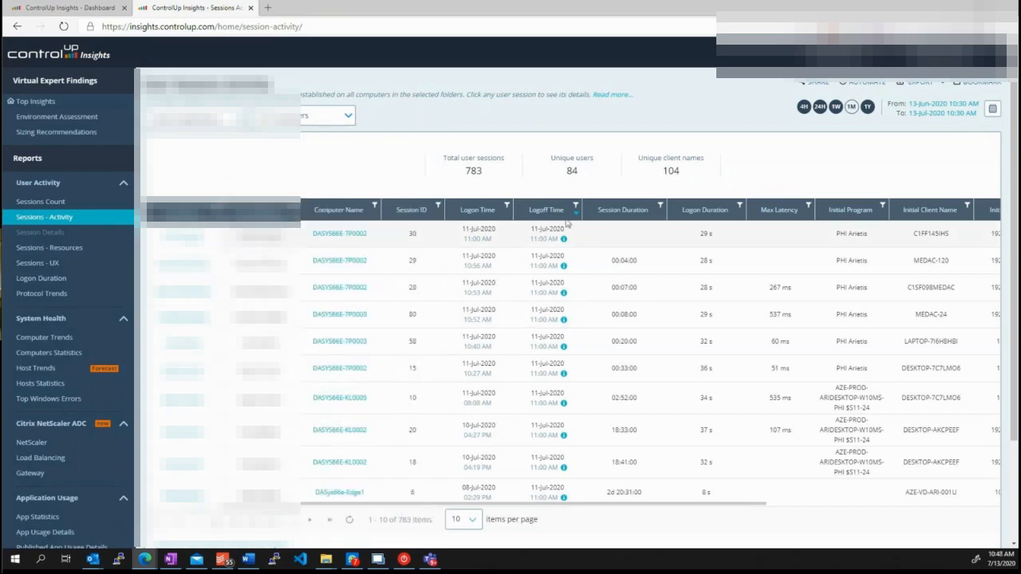
Filter the sessions by Logon Time equal to 02-Jul-2020 12:00 AM
click(506, 206)
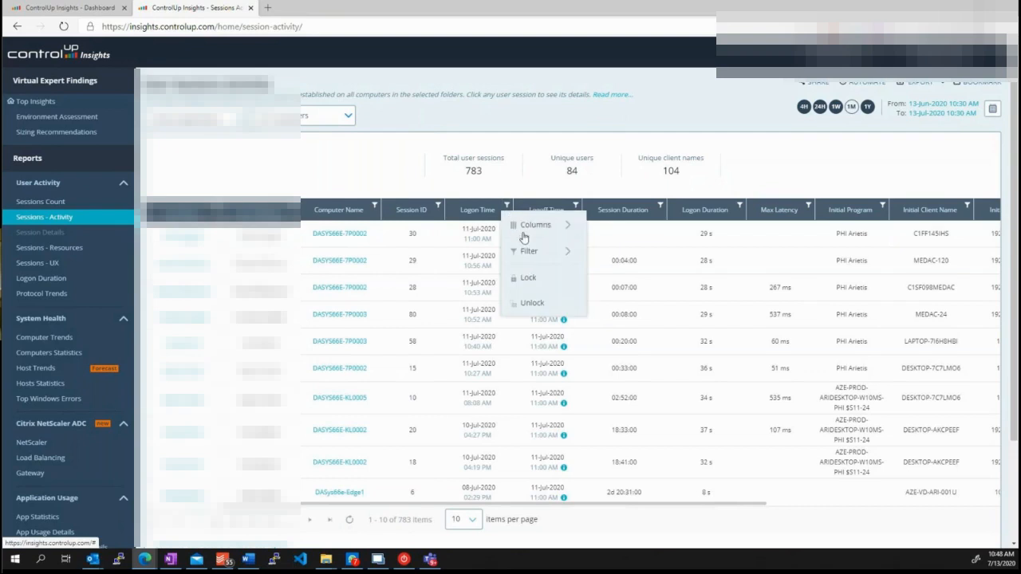
mouse_move(532, 252)
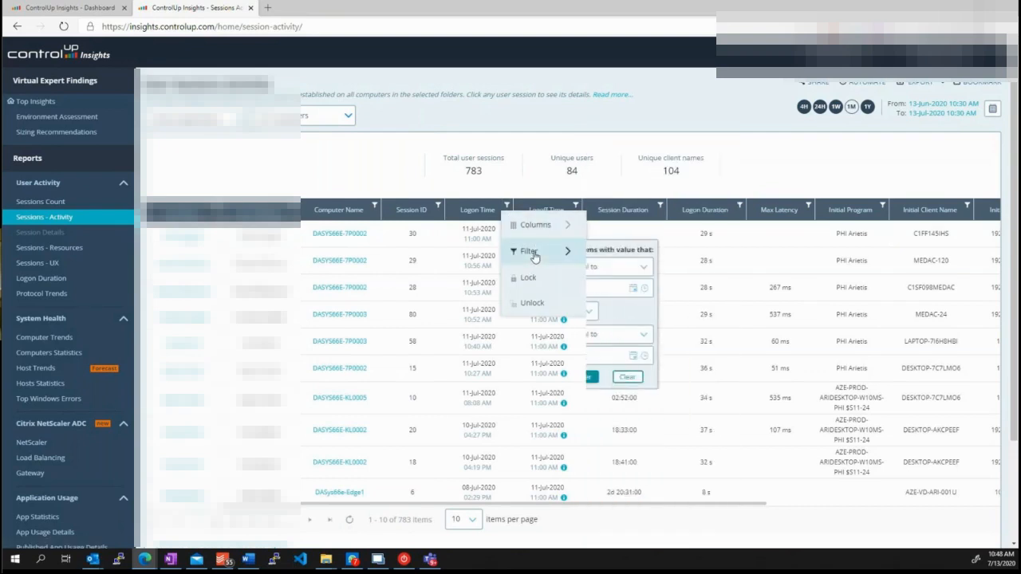
click(633, 274)
click(654, 308)
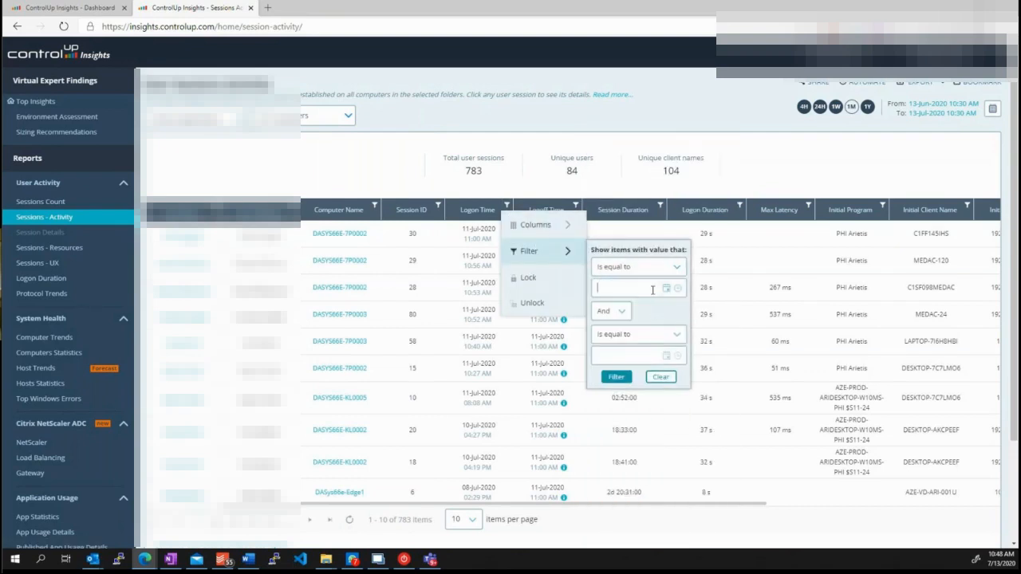
click(667, 288)
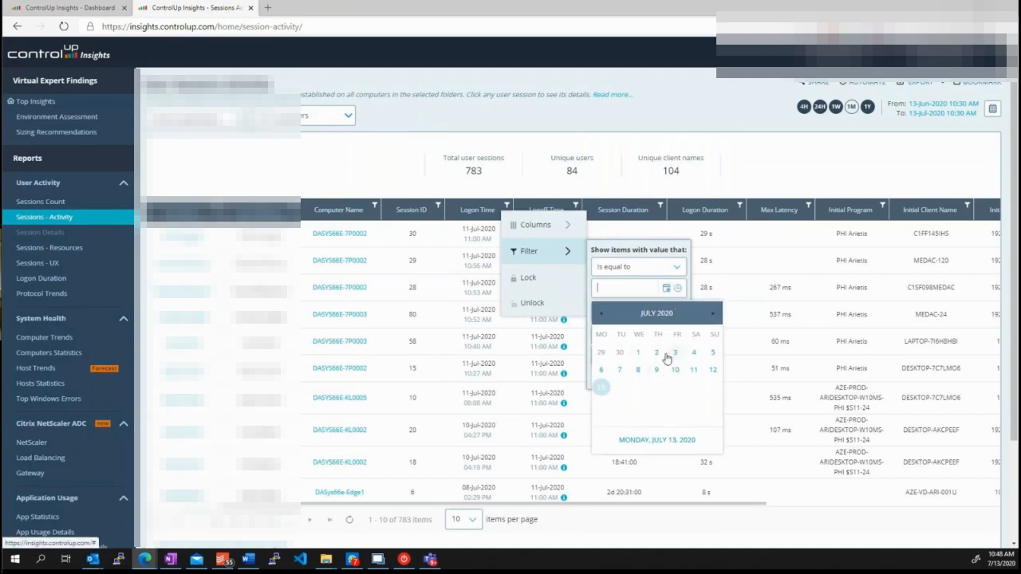
click(656, 357)
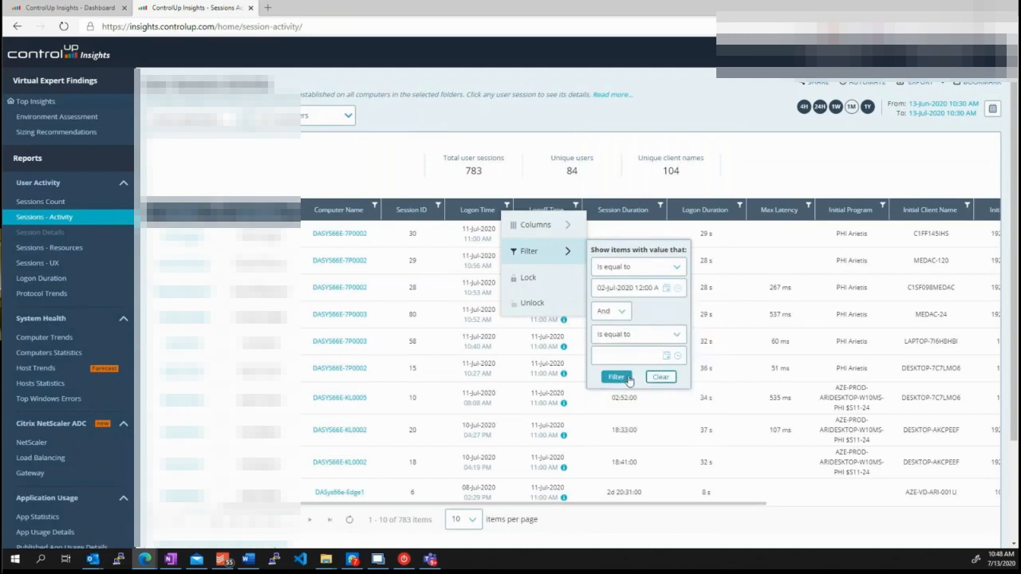
click(627, 380)
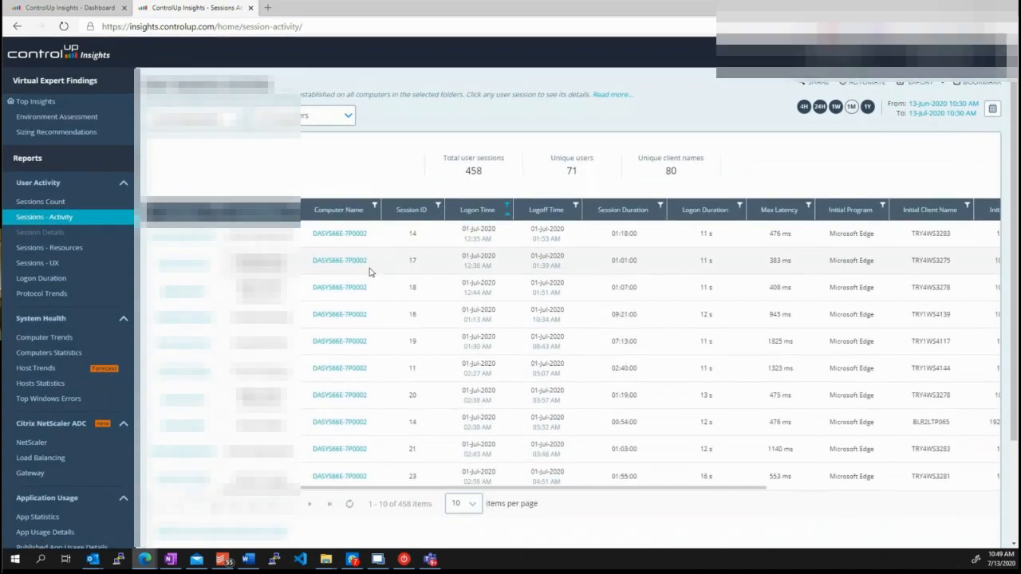
Look through the filtered sessions and open the details of the first one, session ID 14 with a 01-Jul-2020 12:35 AM logon
scroll(370, 272, down, 2)
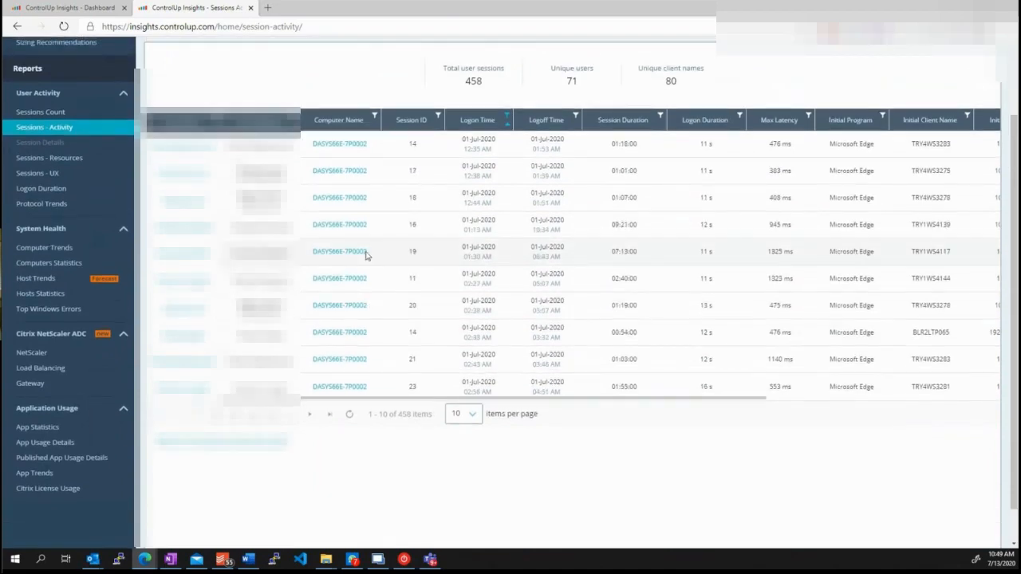
scroll(398, 201, down, 1)
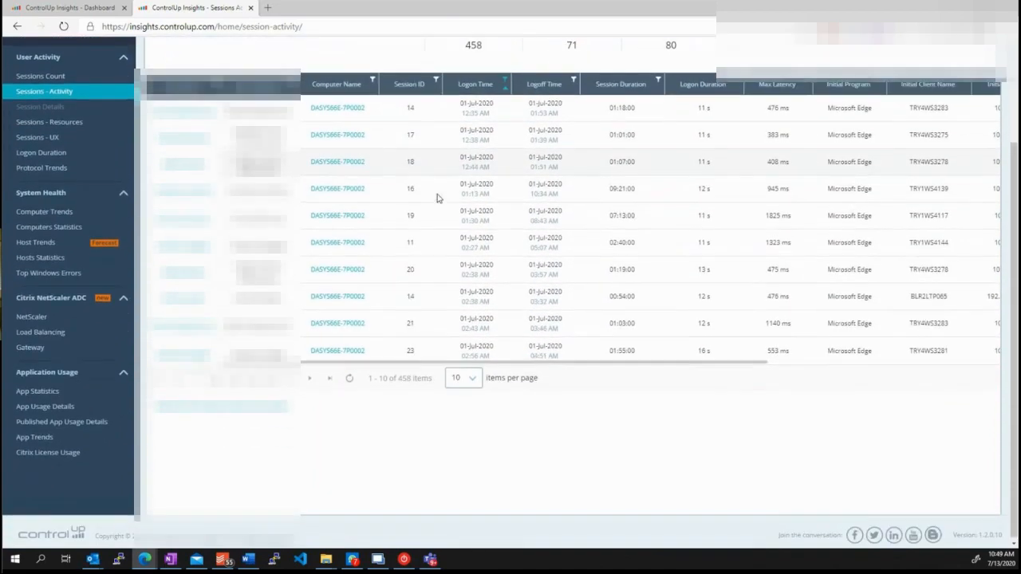
scroll(438, 198, up, 2)
click(219, 191)
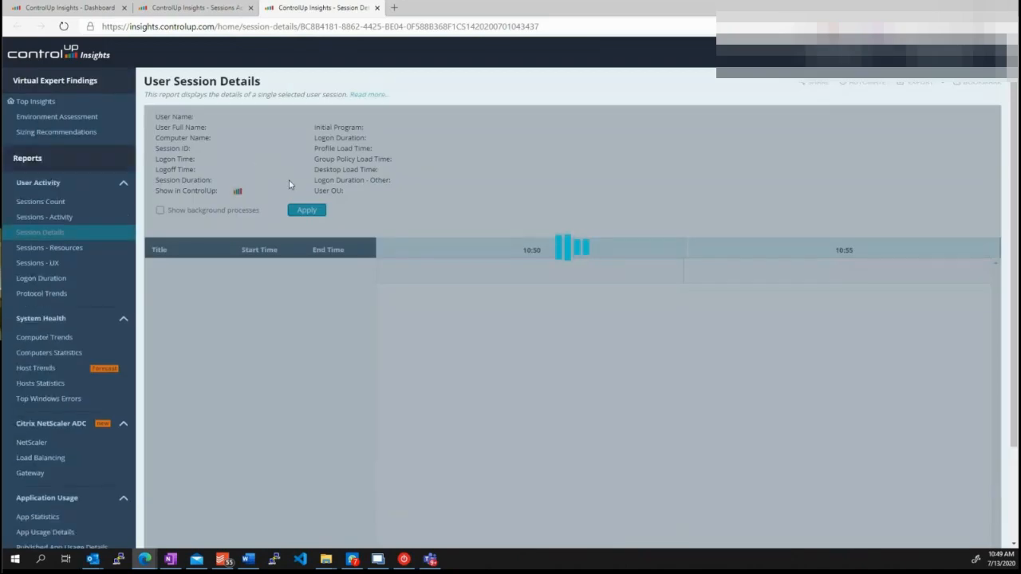
Examine the session timeline from logon and connection states through client info to the running processes and their start and end times
scroll(291, 182, down, 2)
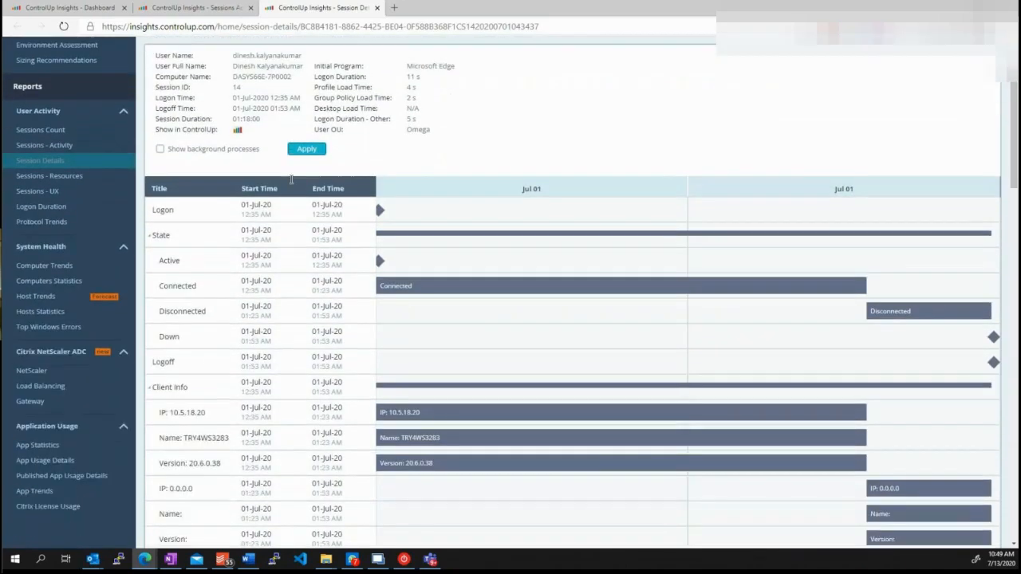
scroll(291, 181, down, 1)
scroll(291, 181, down, 2)
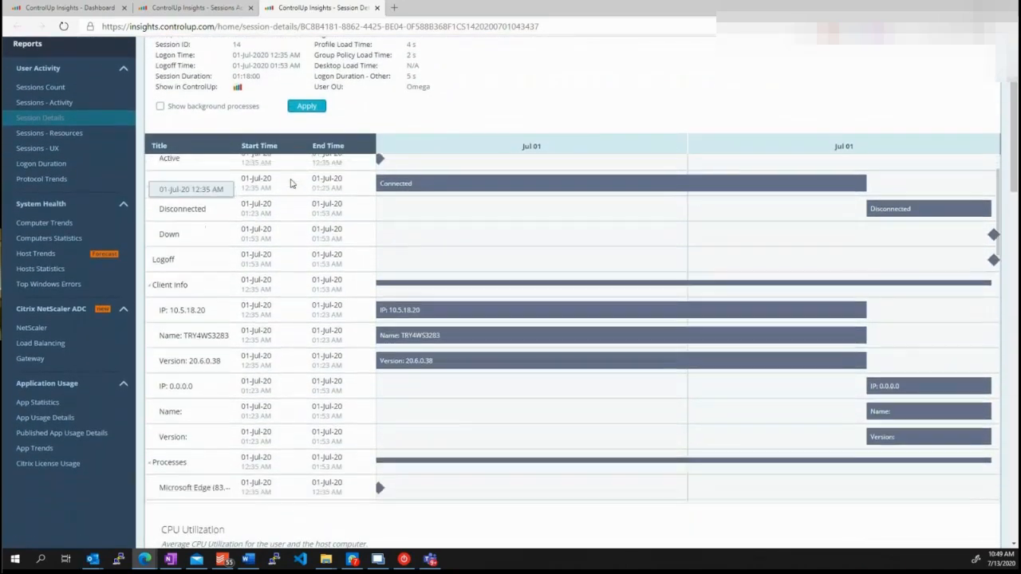
scroll(291, 183, down, 3)
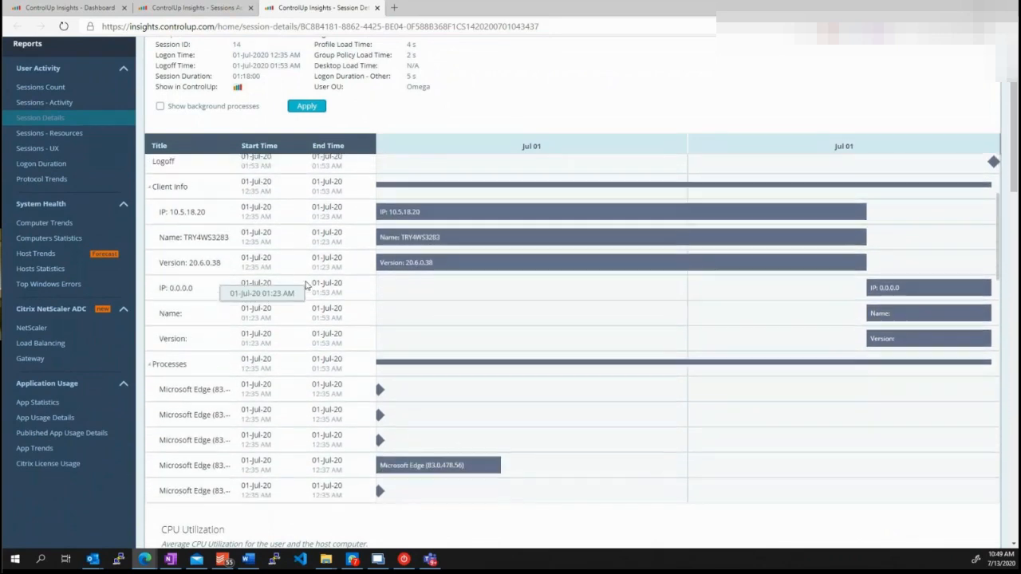
scroll(306, 285, down, 2)
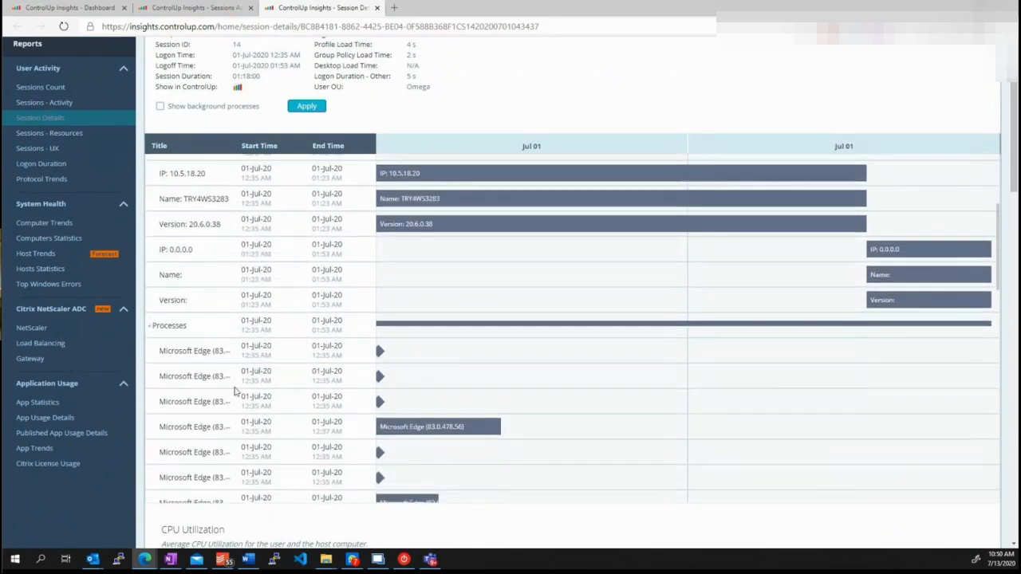
scroll(240, 390, down, 3)
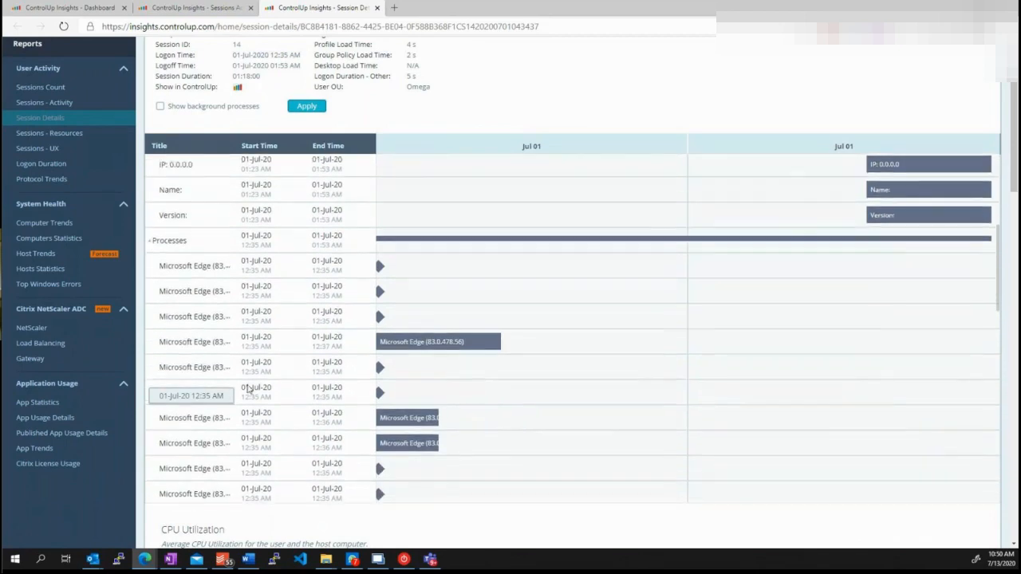
scroll(247, 389, down, 8)
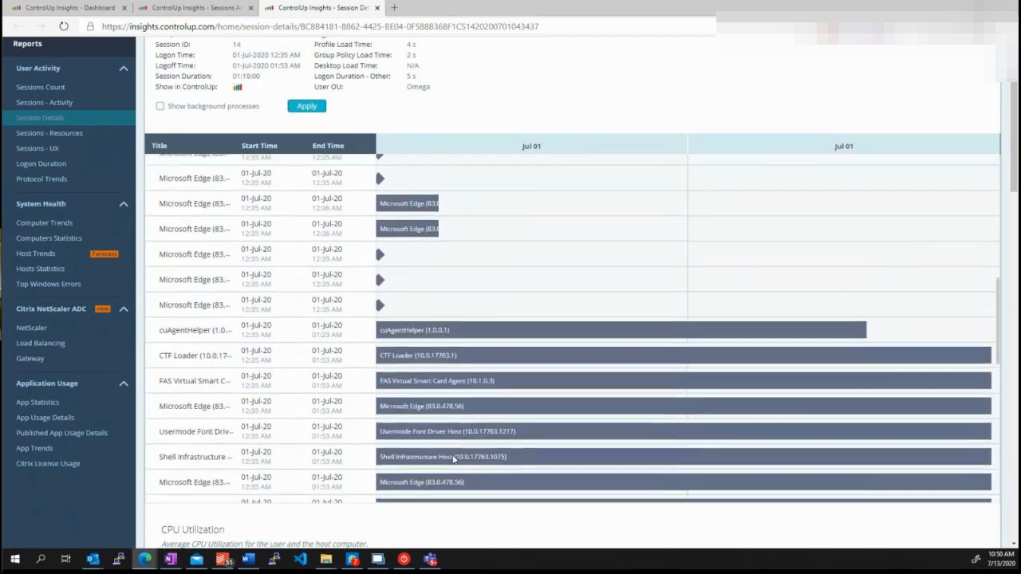
scroll(312, 425, down, 3)
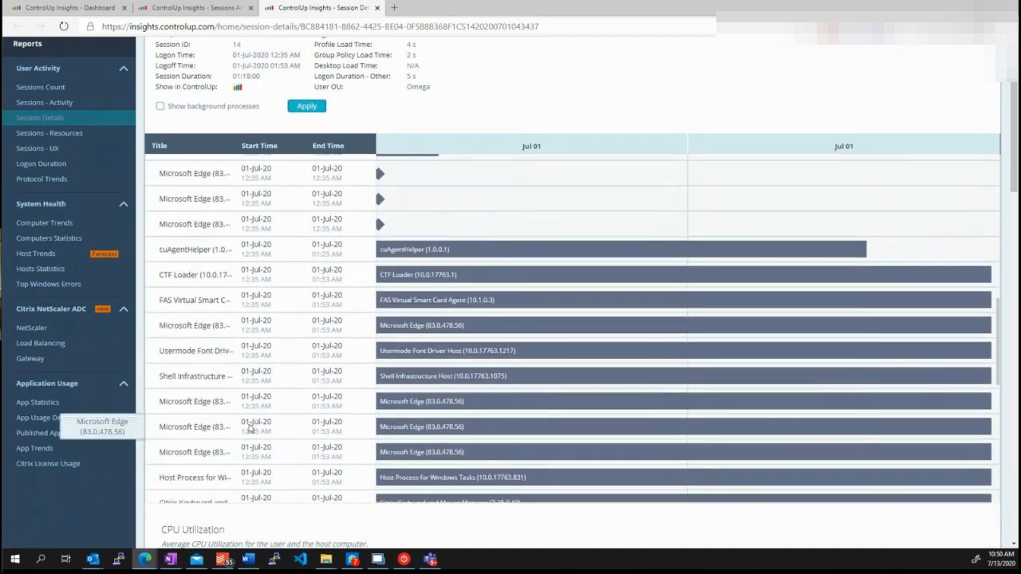
scroll(500, 445, down, 7)
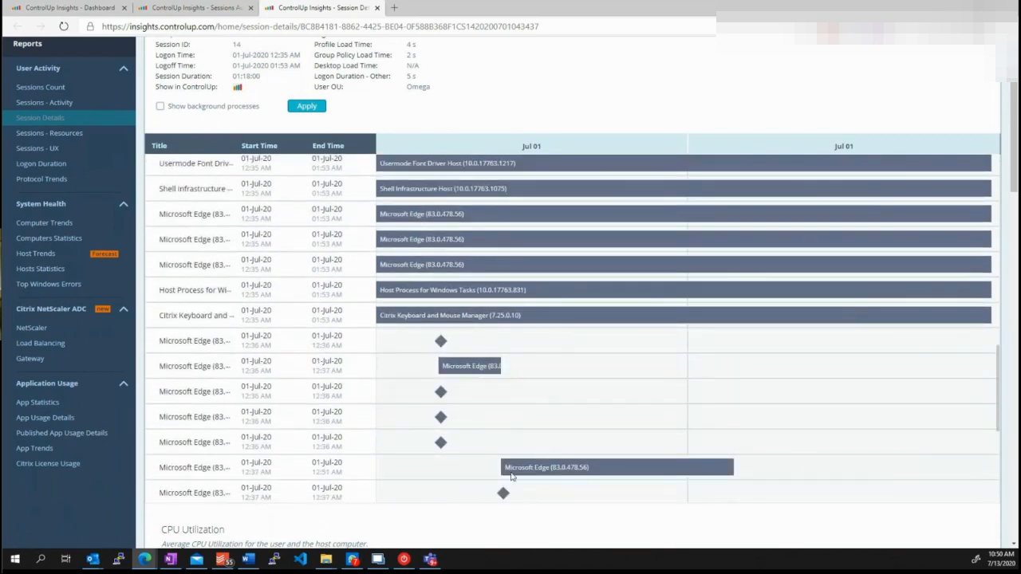
scroll(309, 427, down, 4)
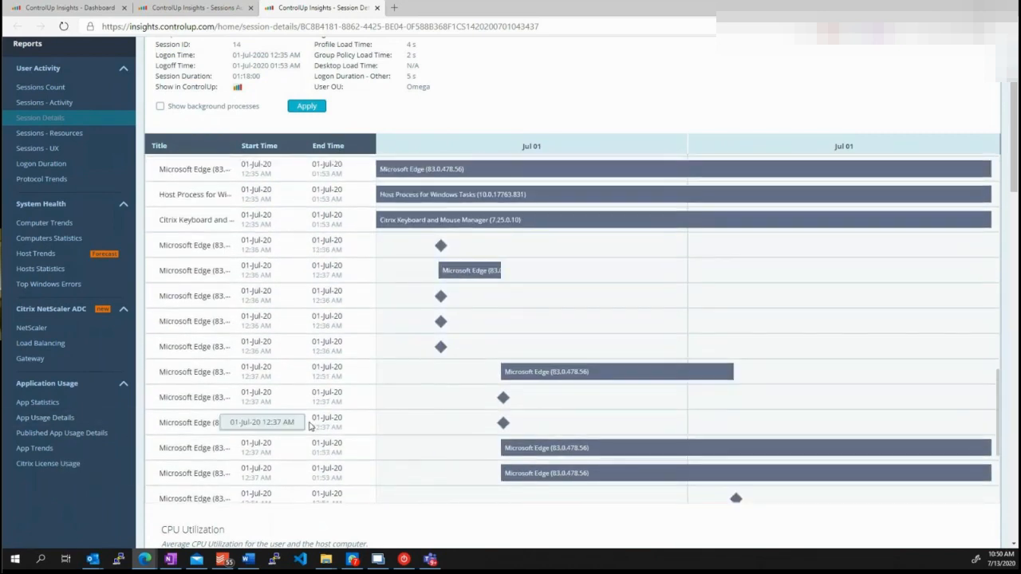
Return to the start of the session details and examine the summary of user, computer, logon and load times
scroll(309, 427, up, 15)
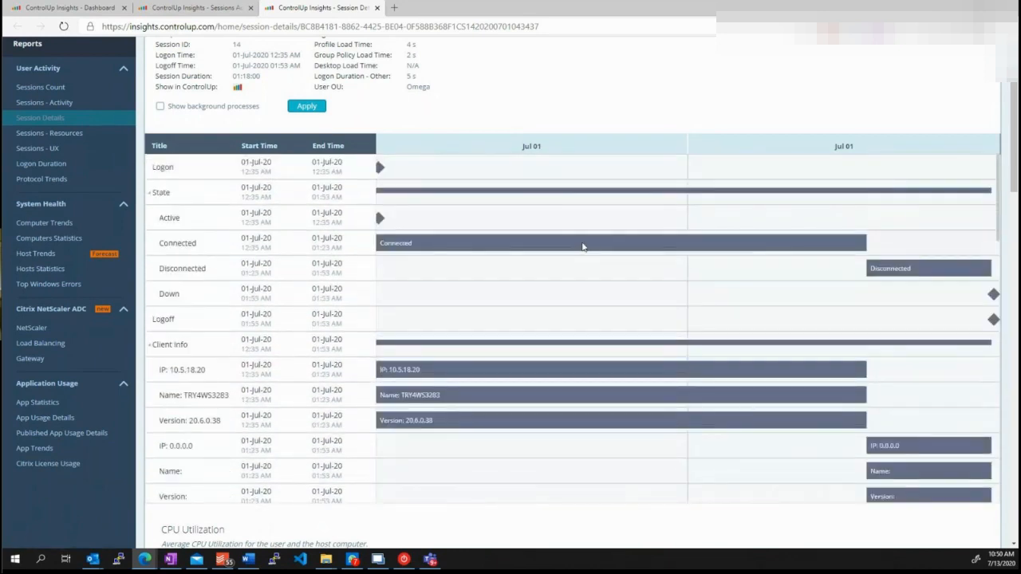
scroll(372, 42, up, 3)
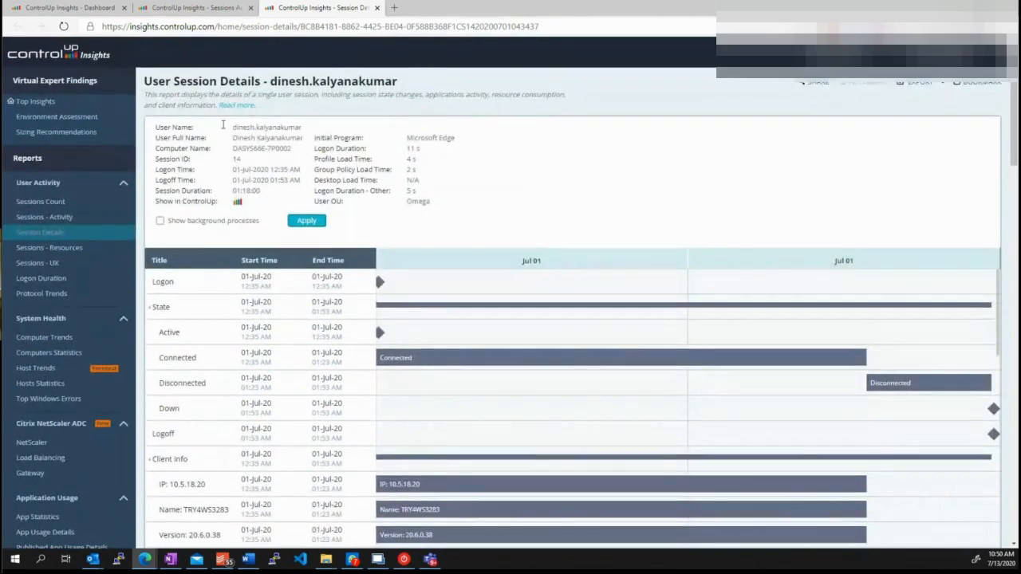
drag(193, 129, 446, 198)
click(520, 246)
Survey the session's resource charts and inspect the top CPU consumers at the computer's 00:40 CPU utilization peak
scroll(519, 246, down, 4)
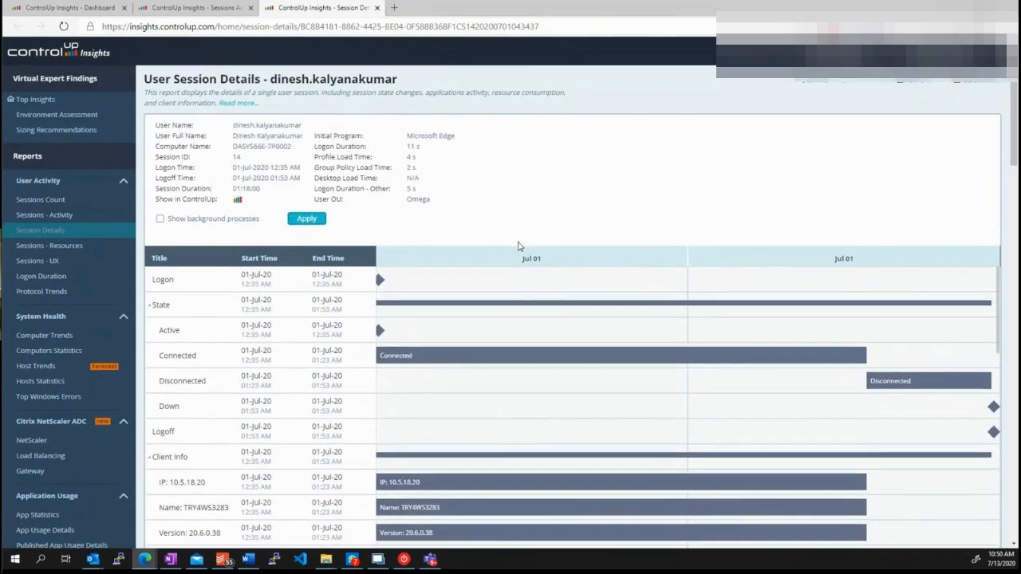
scroll(519, 246, down, 12)
scroll(519, 246, up, 5)
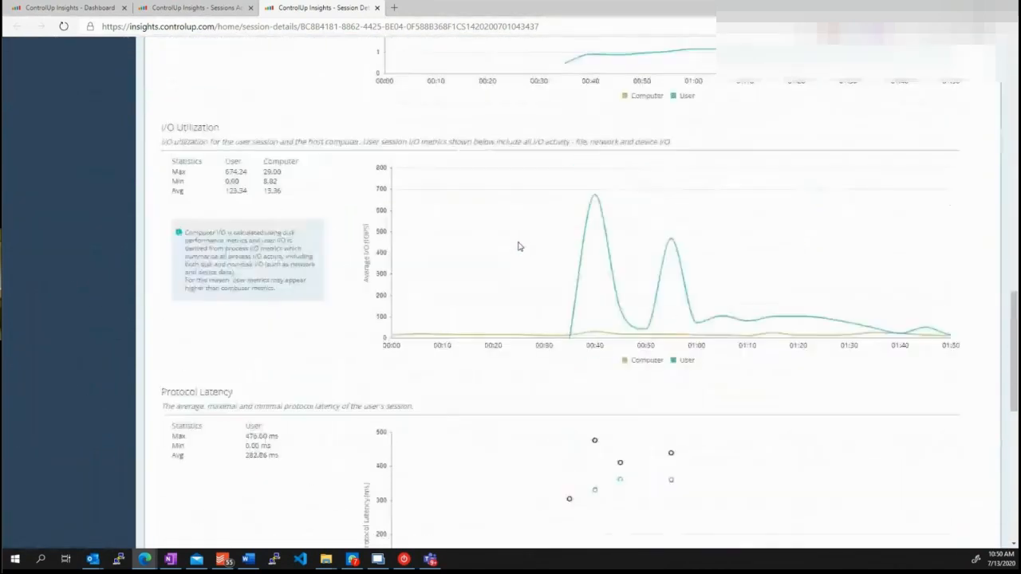
scroll(518, 247, up, 5)
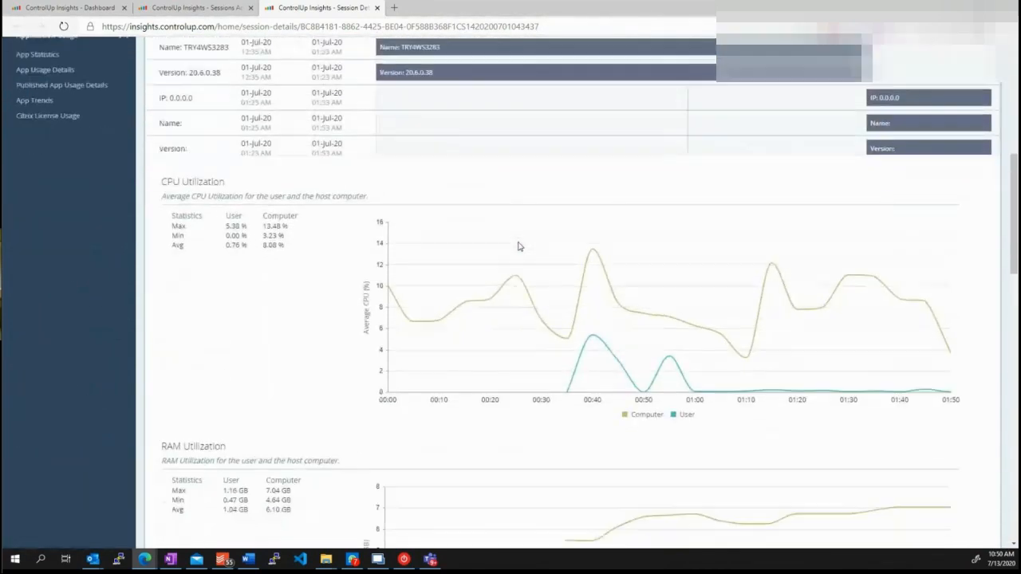
scroll(519, 246, down, 1)
mouse_move(594, 197)
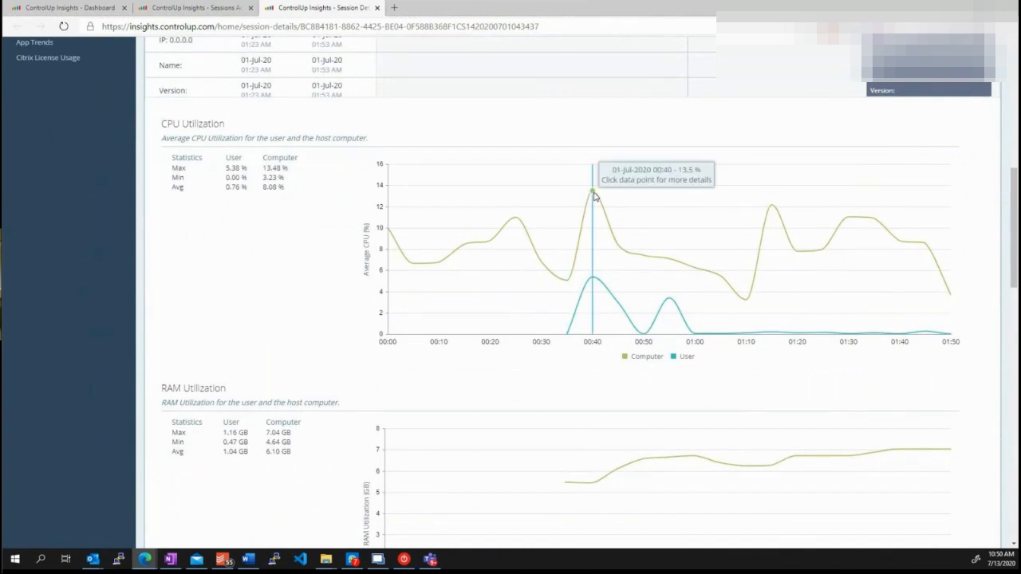
click(593, 193)
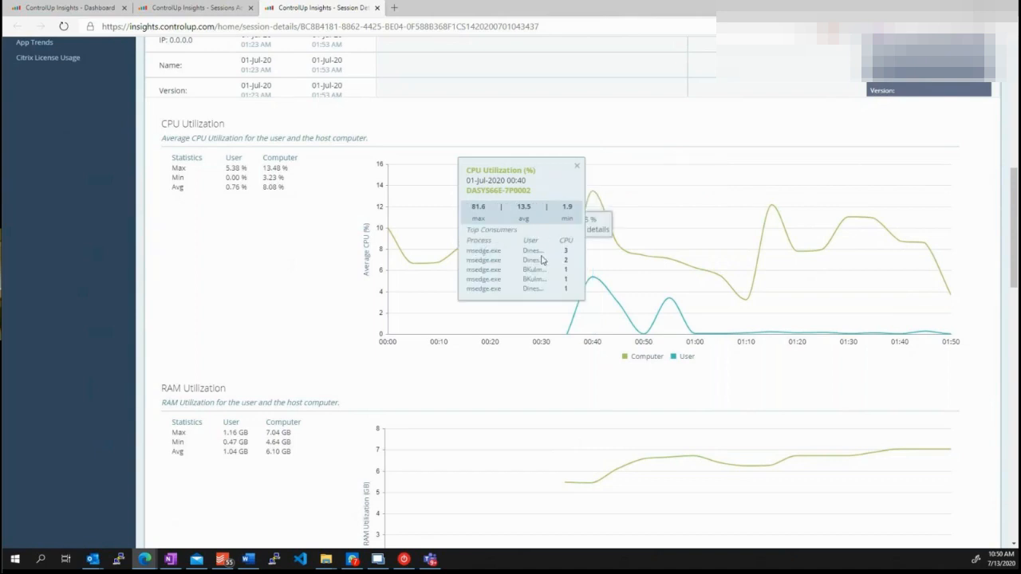
double_click(483, 260)
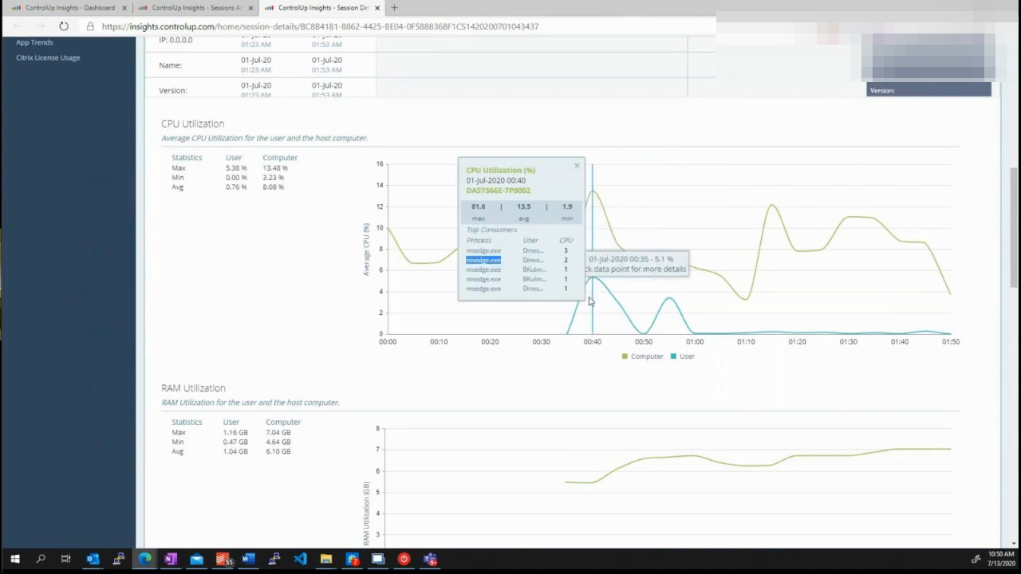
Inspect the top I/O consumers at the user's 00:40 peak in the I/O Utilization chart
scroll(590, 301, down, 5)
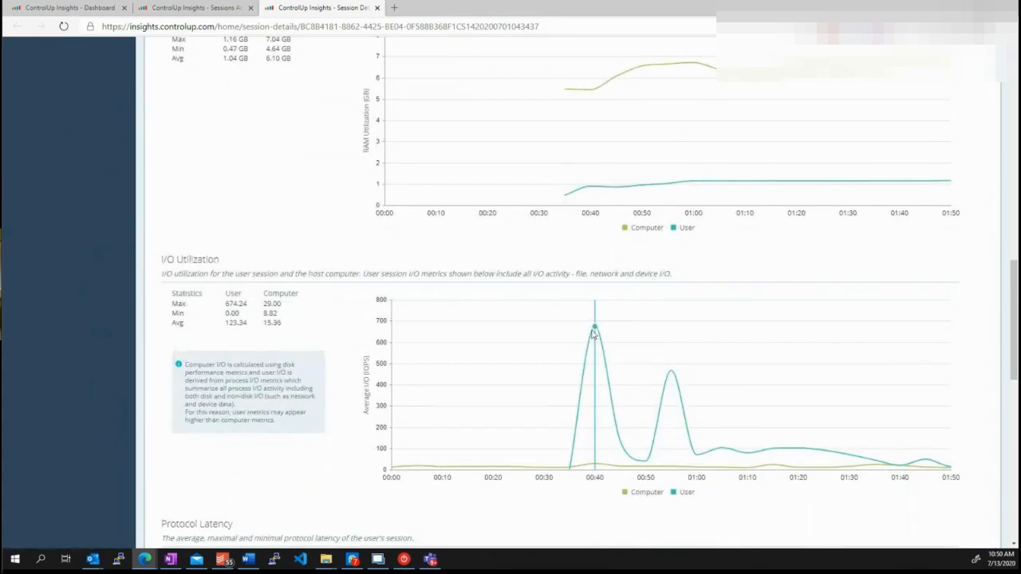
click(595, 334)
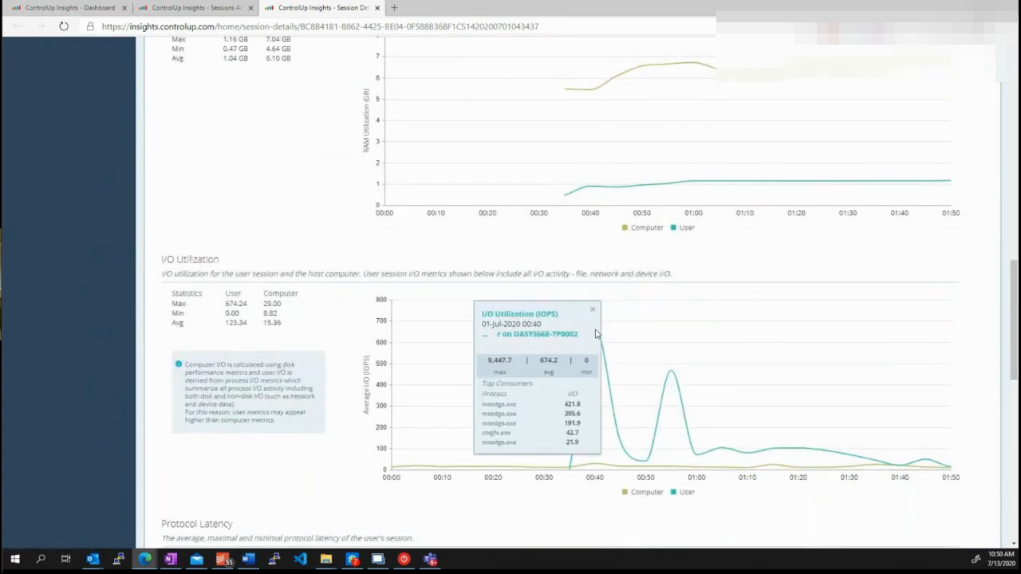
drag(572, 401, 563, 403)
click(567, 404)
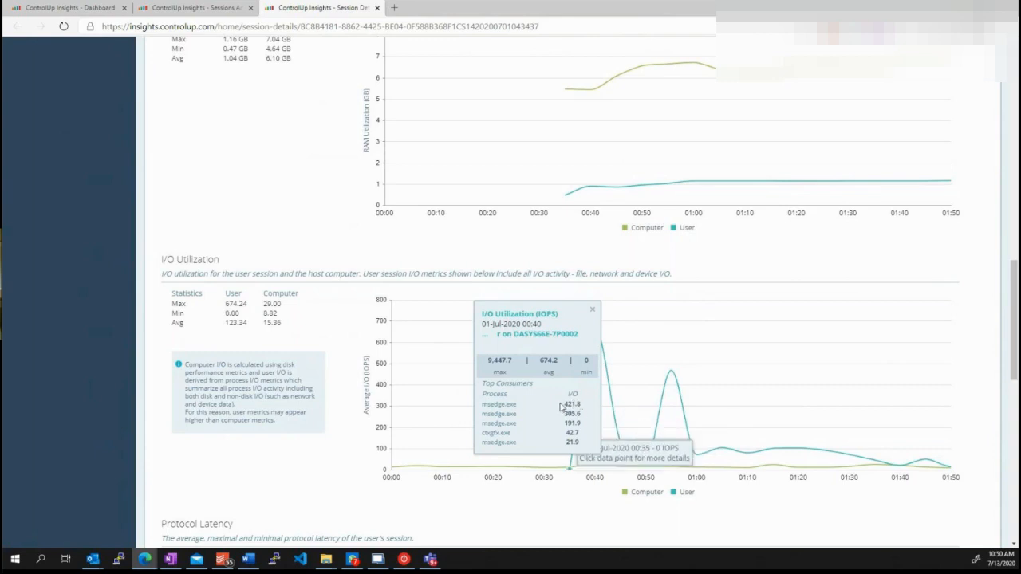
drag(483, 402, 518, 411)
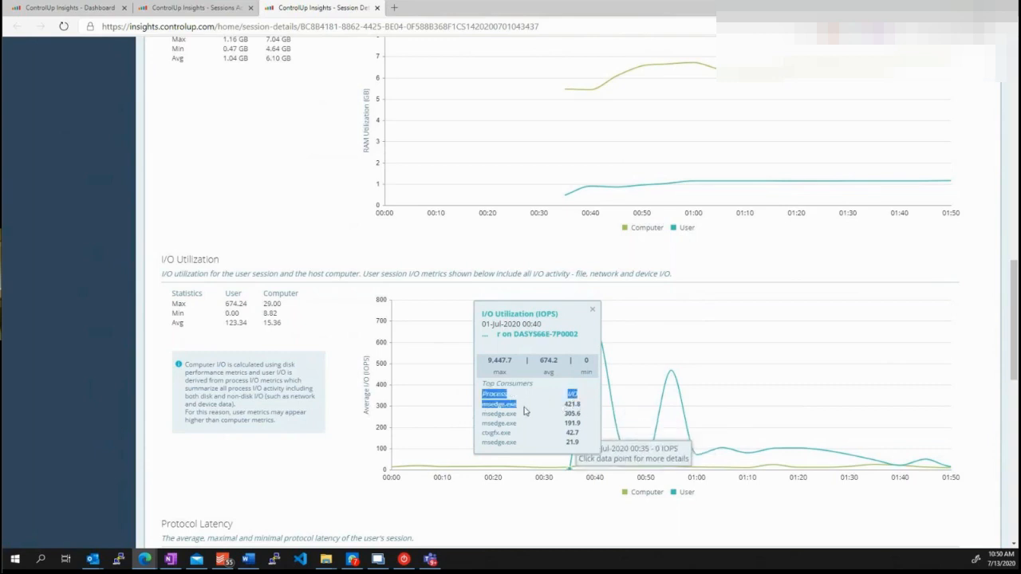
click(524, 411)
Inspect the top RAM consumers on the computer at 00:55 in the RAM Utilization chart
scroll(649, 269, up, 3)
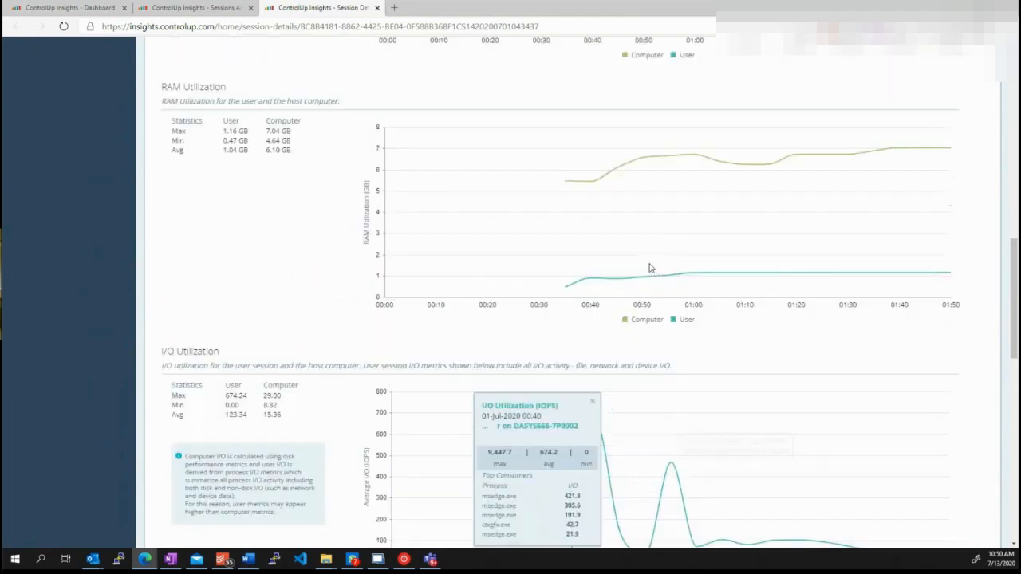
click(670, 284)
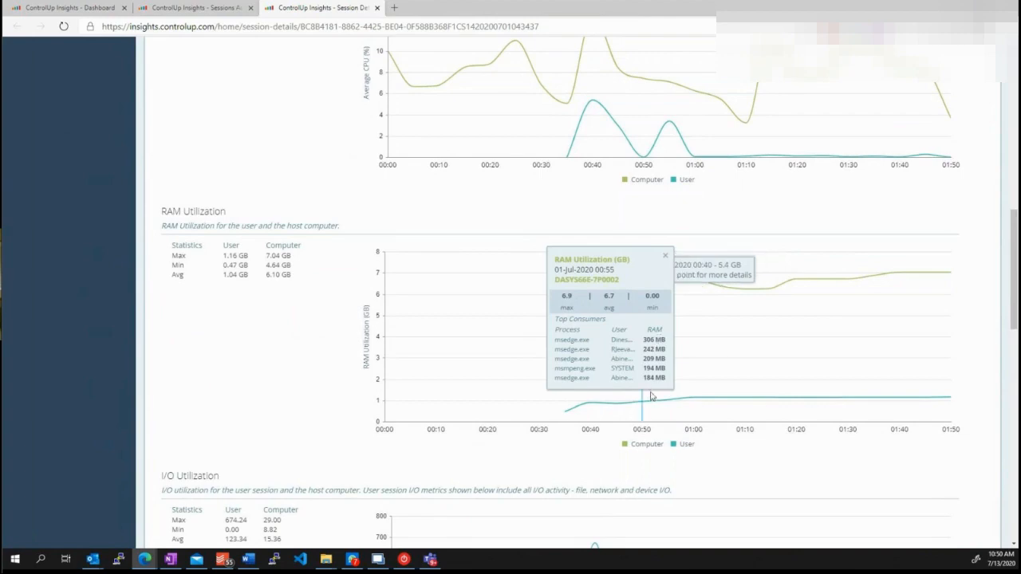
scroll(536, 288, up, 6)
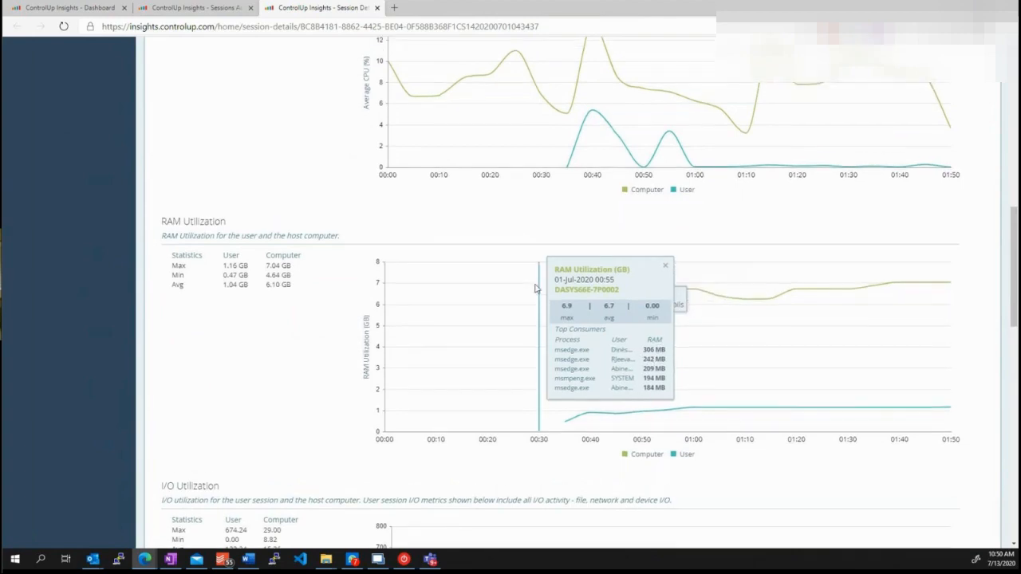
Examine the session timeline's state, client info and process entries
scroll(536, 289, down, 1)
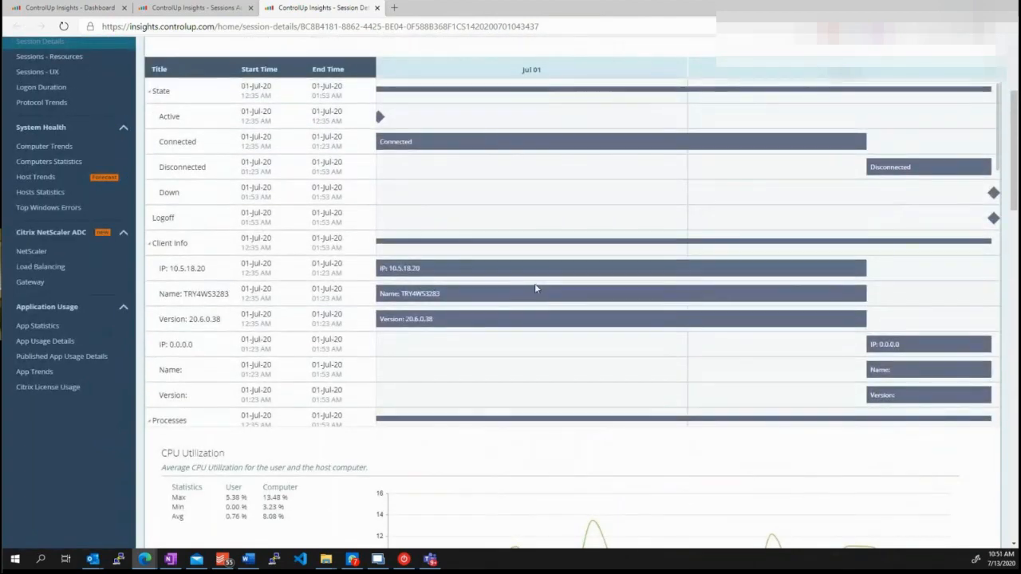
scroll(535, 288, up, 1)
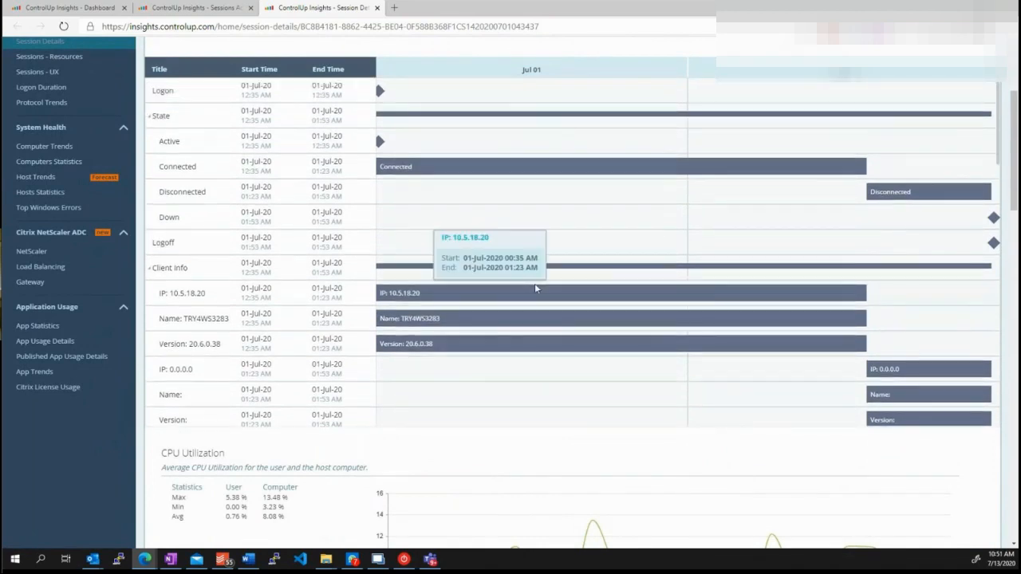
scroll(536, 288, down, 2)
scroll(535, 288, down, 5)
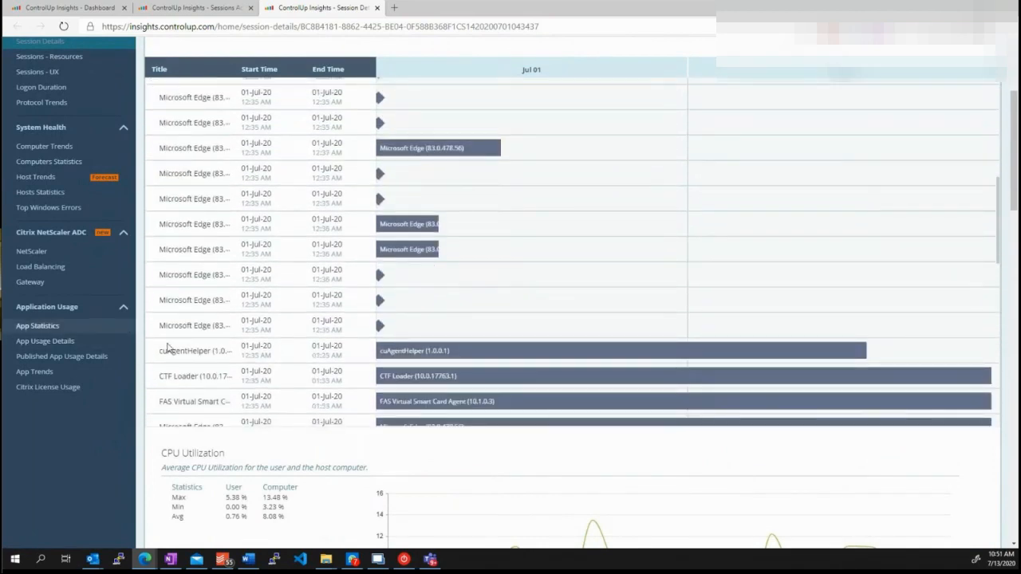
scroll(167, 346, down, 3)
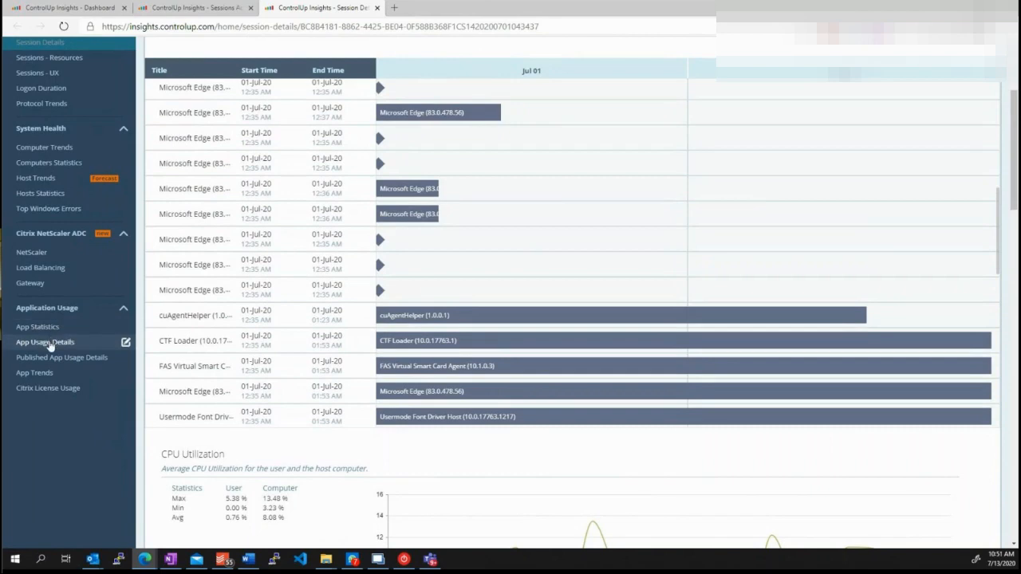
scroll(49, 346, up, 2)
Open the Application Usage Details report for the entire organization and all computers, covering one week
click(48, 343)
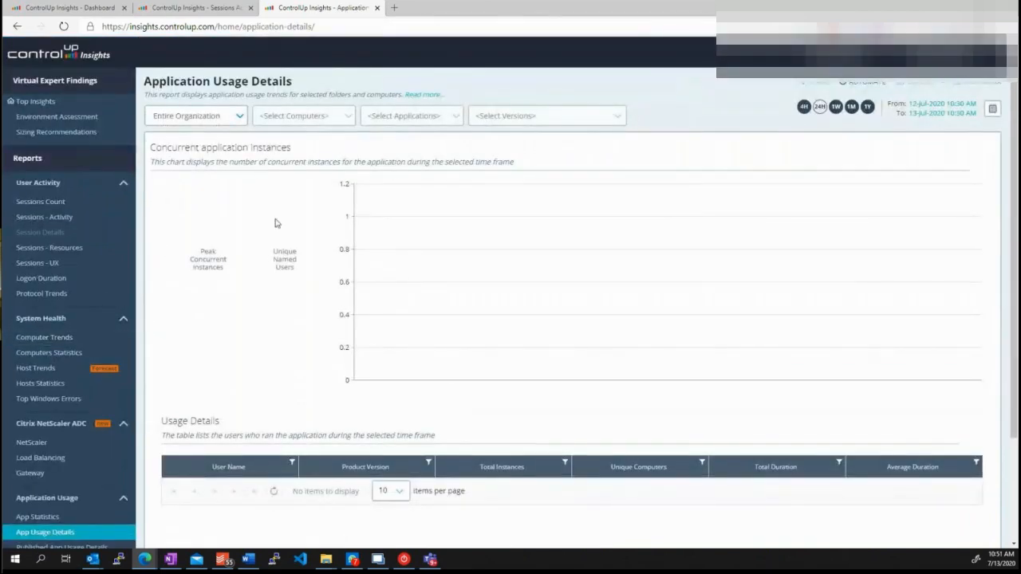
scroll(85, 348, down, 3)
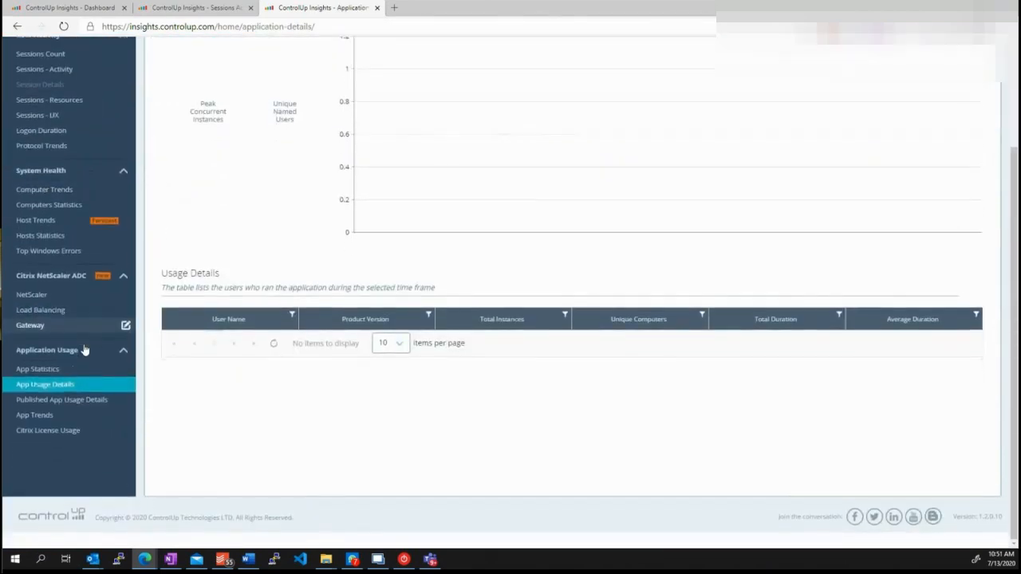
scroll(279, 272, up, 3)
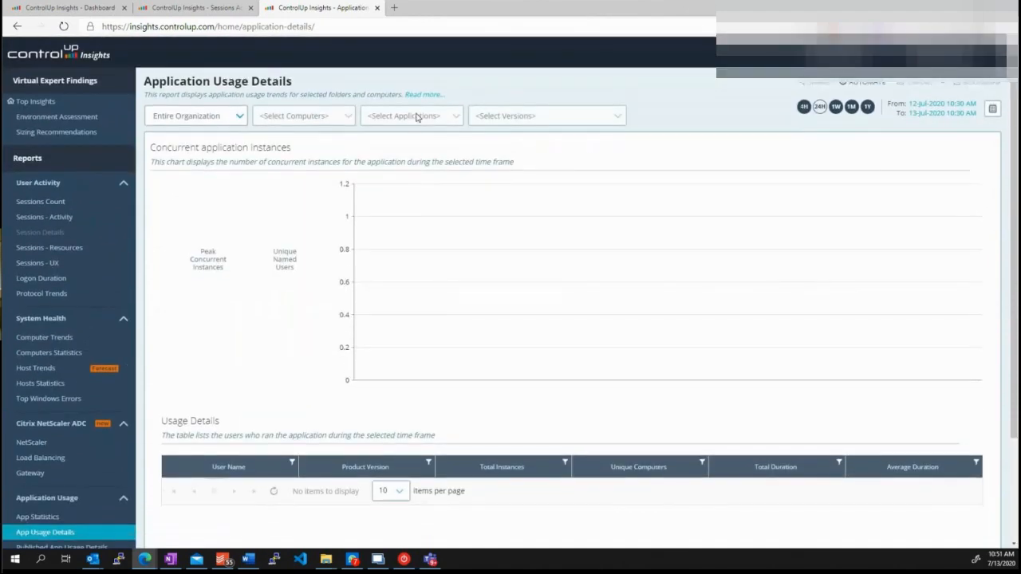
click(167, 116)
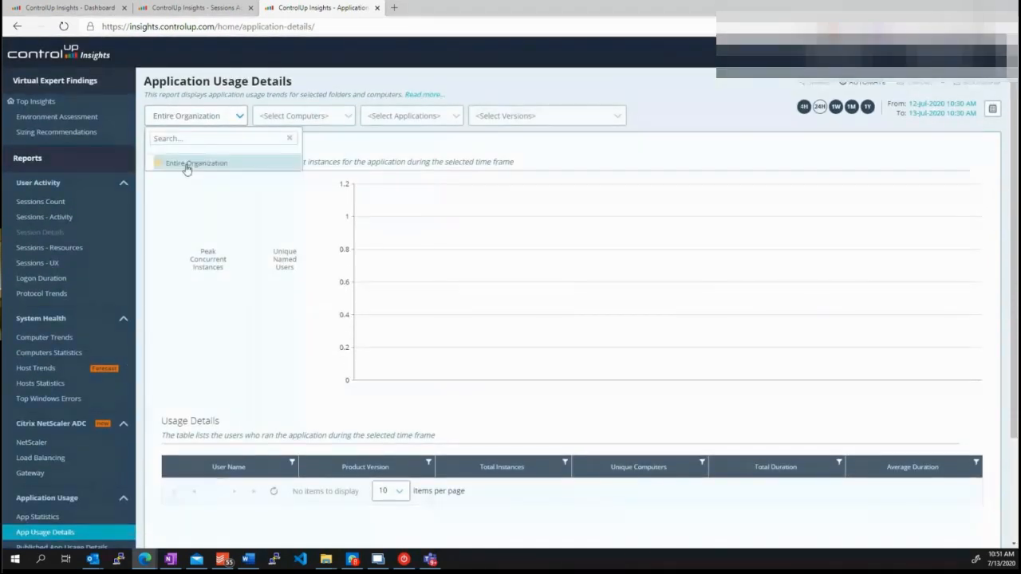
click(188, 163)
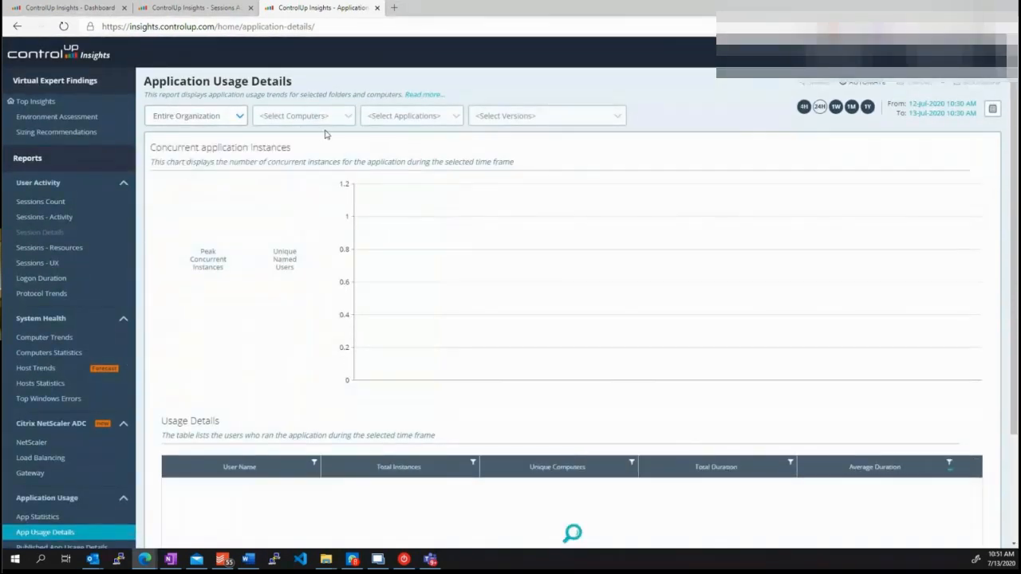
click(240, 116)
click(200, 166)
click(836, 107)
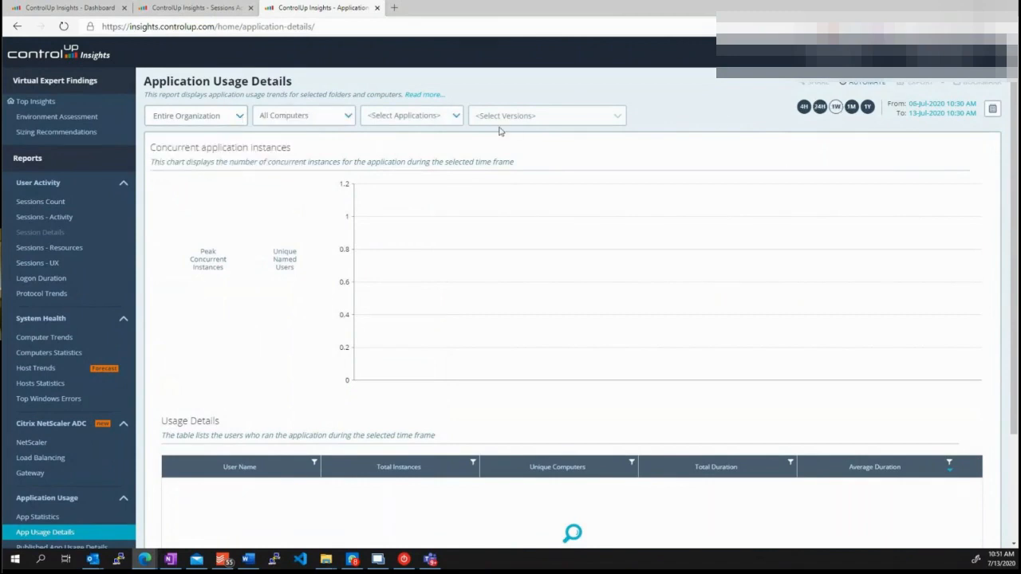
Search the applications for "teams" and show the usage of teams.exe
click(403, 117)
click(403, 138)
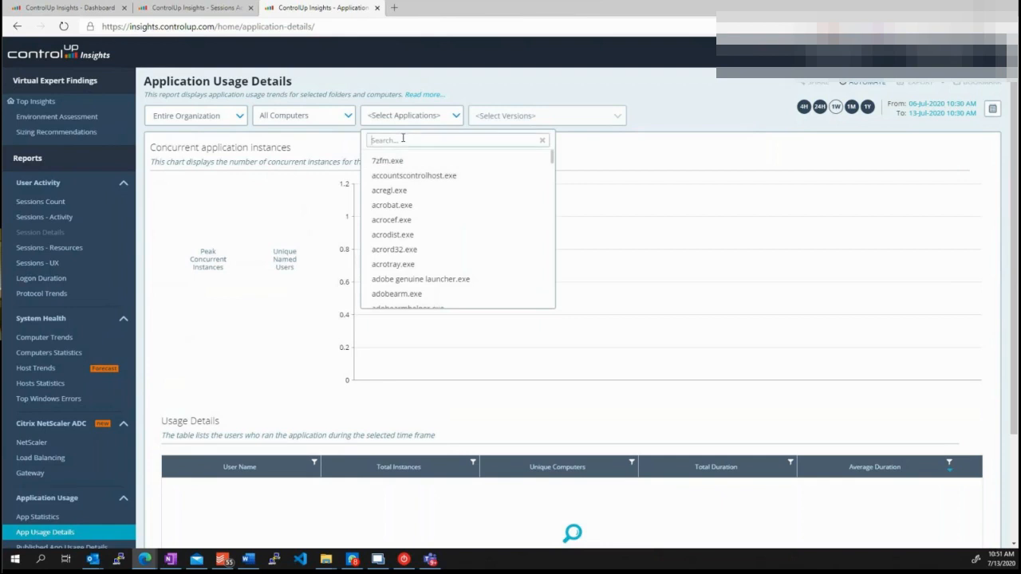
text(teams)
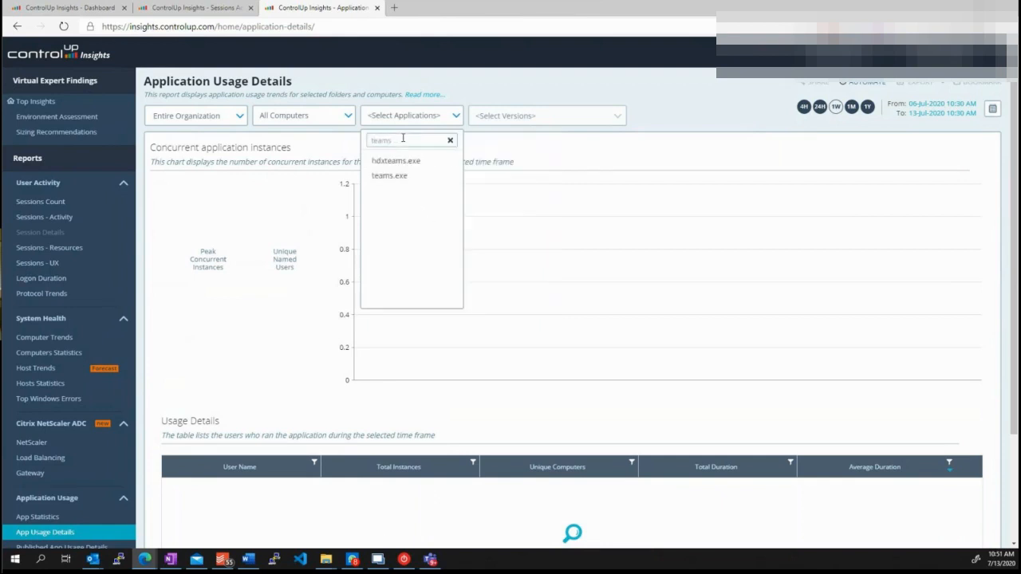
click(392, 175)
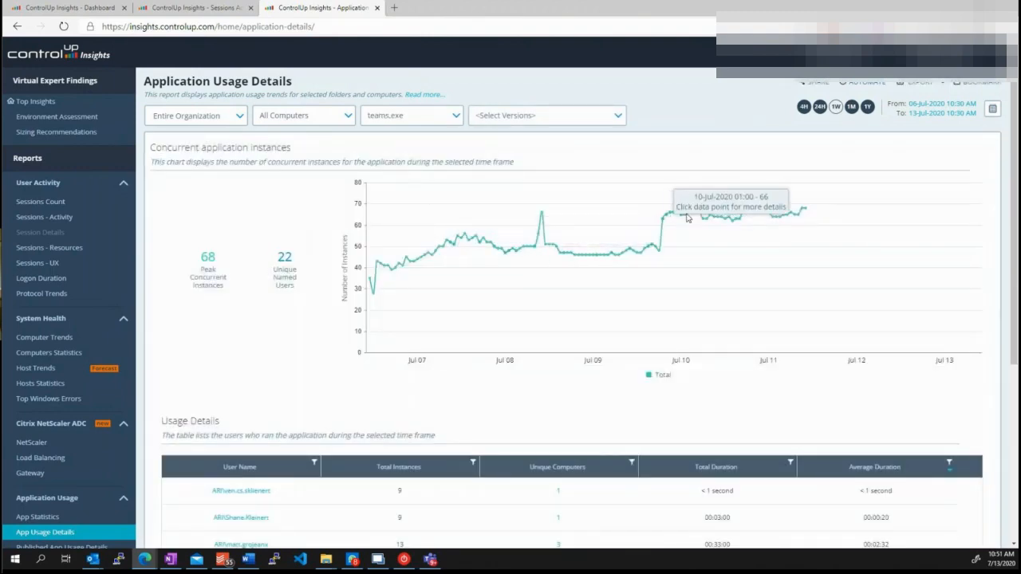
Review the teams.exe usage chart and user table, and open the session activity of the first listed user
scroll(562, 264, down, 4)
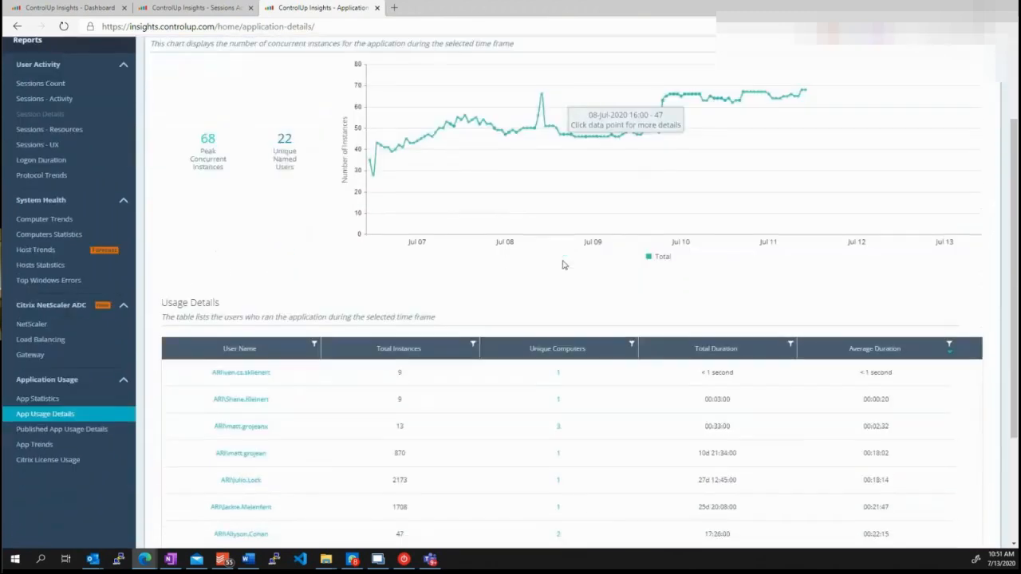
scroll(562, 266, up, 3)
click(243, 372)
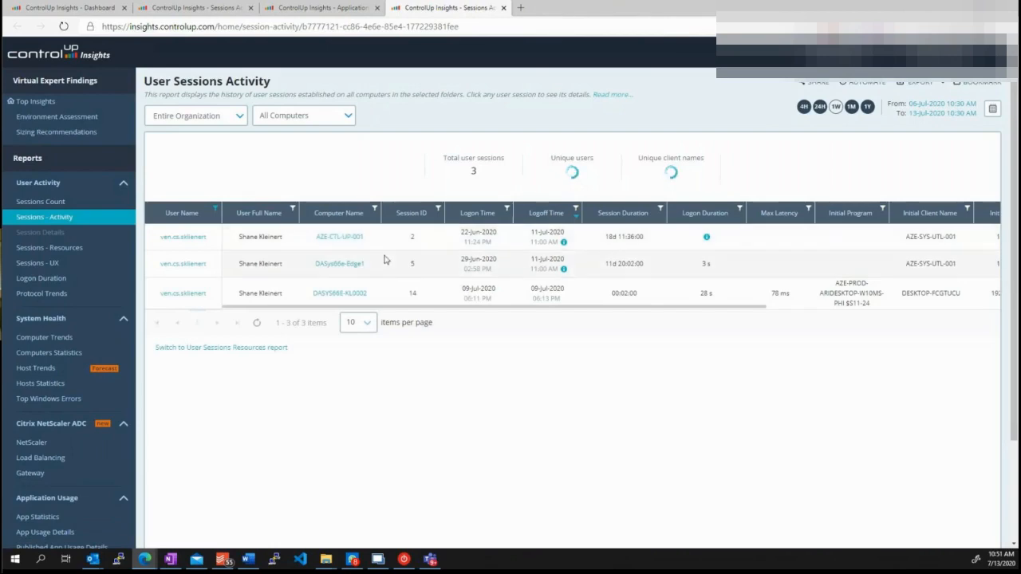
mouse_move(709, 303)
mouse_down()
mouse_move(829, 304)
mouse_move(713, 303)
mouse_up()
Open the Application Statistics report and look over its list of applications
scroll(120, 327, down, 3)
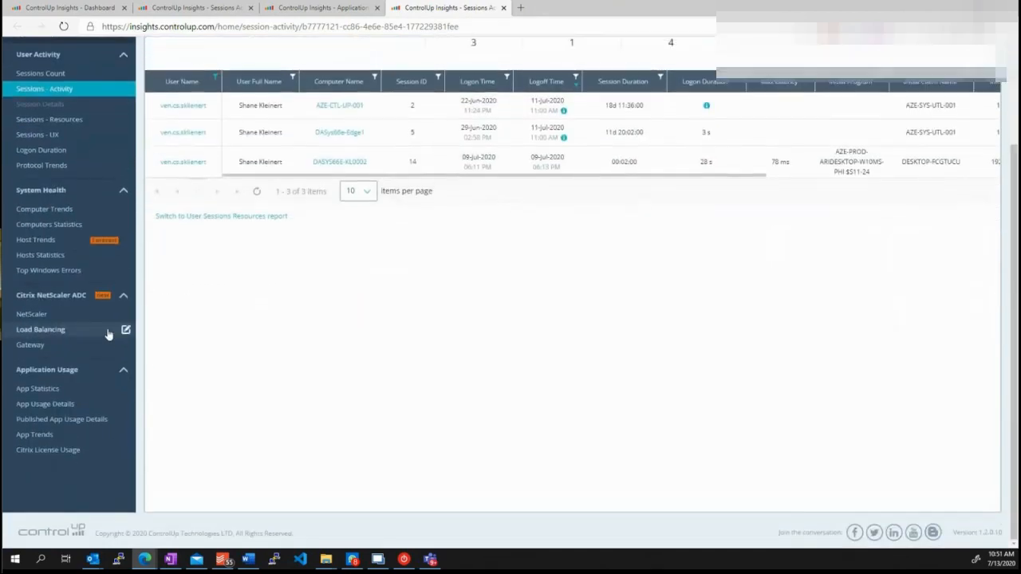
click(48, 393)
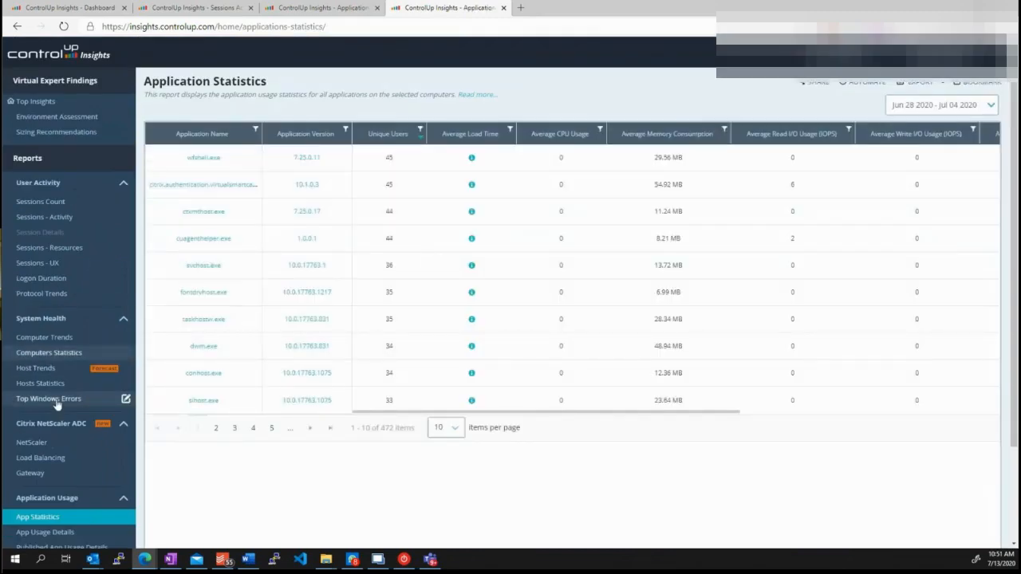
scroll(58, 406, down, 2)
scroll(75, 354, up, 2)
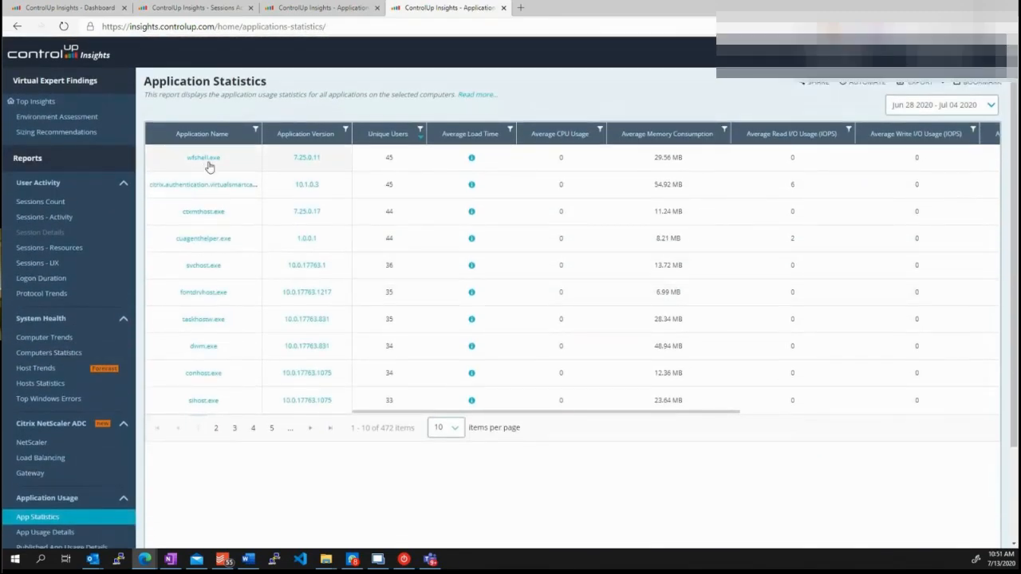
Open the usage details of cuagenthelper.exe and examine its user table and the 01-Jul-2020 13:00 peak in concurrent instances
click(217, 242)
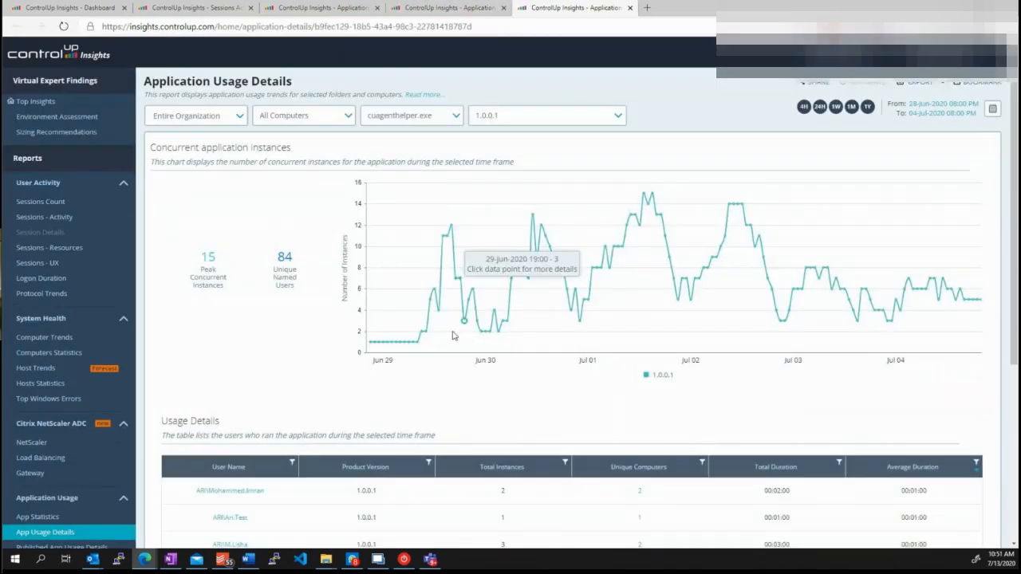
scroll(450, 339, down, 2)
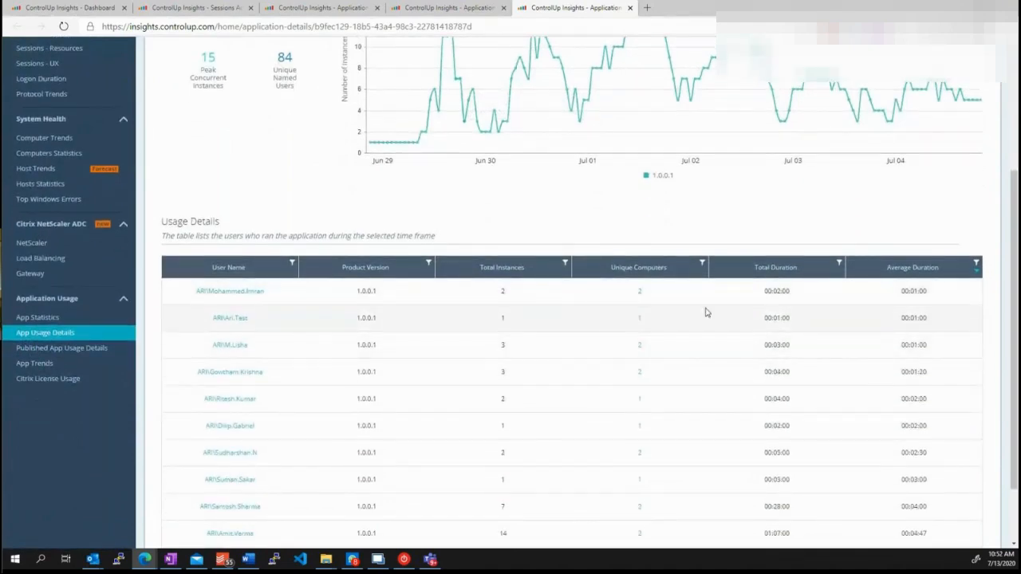
scroll(421, 263, up, 1)
scroll(421, 257, up, 3)
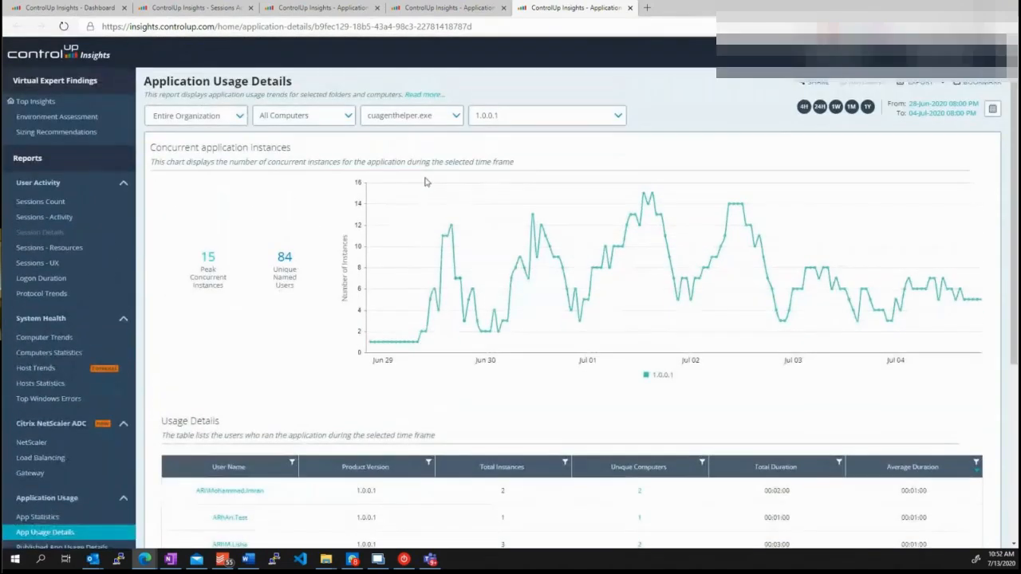
scroll(426, 208, down, 1)
scroll(436, 239, up, 1)
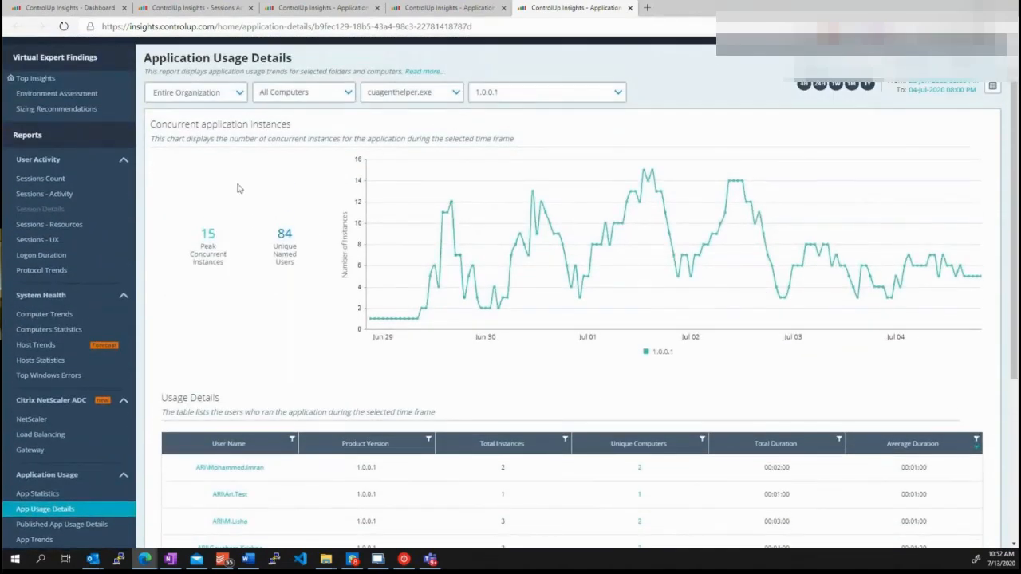
scroll(289, 276, down, 1)
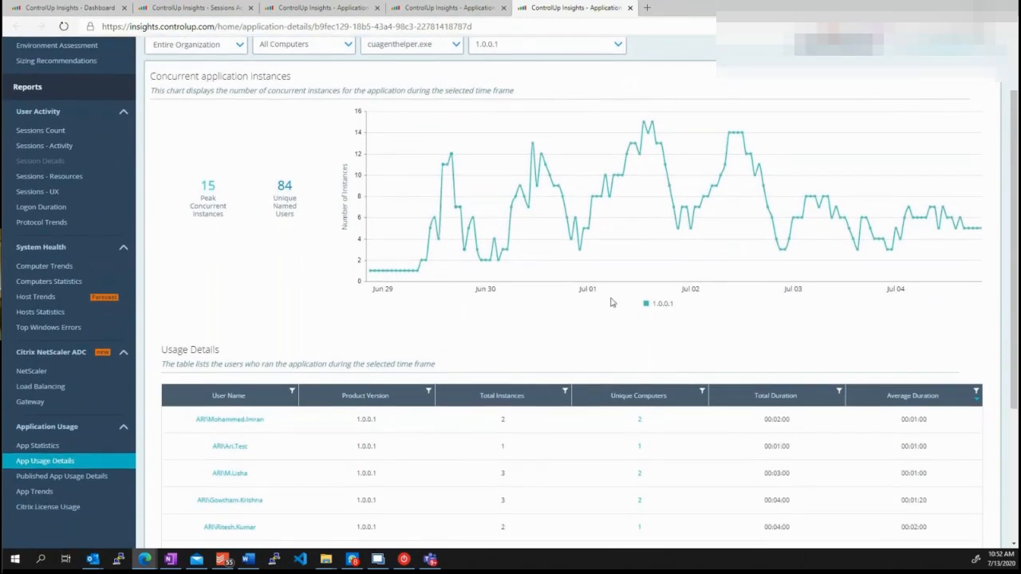
scroll(612, 302, up, 2)
mouse_move(644, 194)
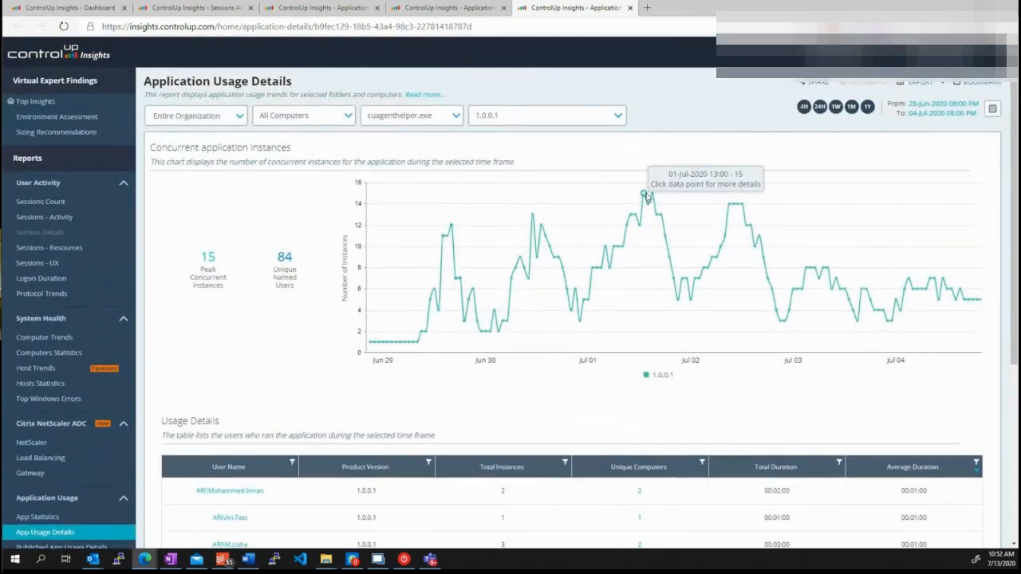
scroll(568, 319, down, 3)
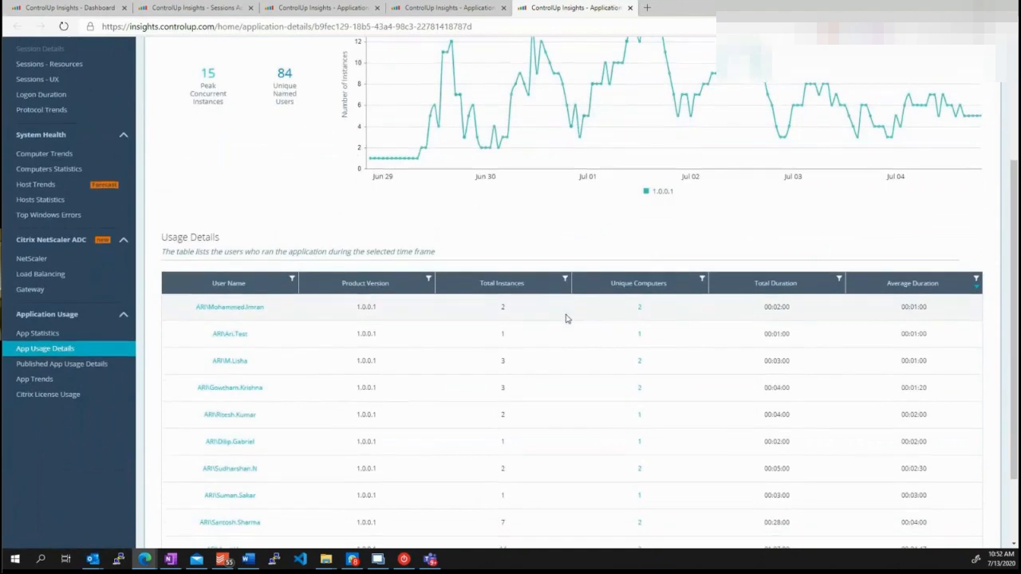
Browse the Application Trends, User Sessions Activity, User Sessions Count and Sessions - User Experience reports
click(37, 379)
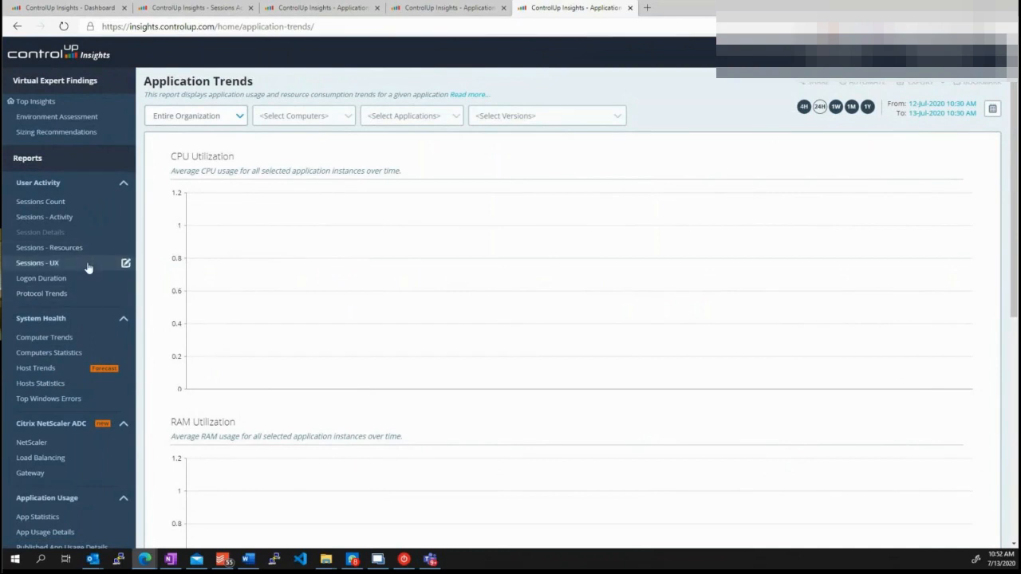
click(44, 223)
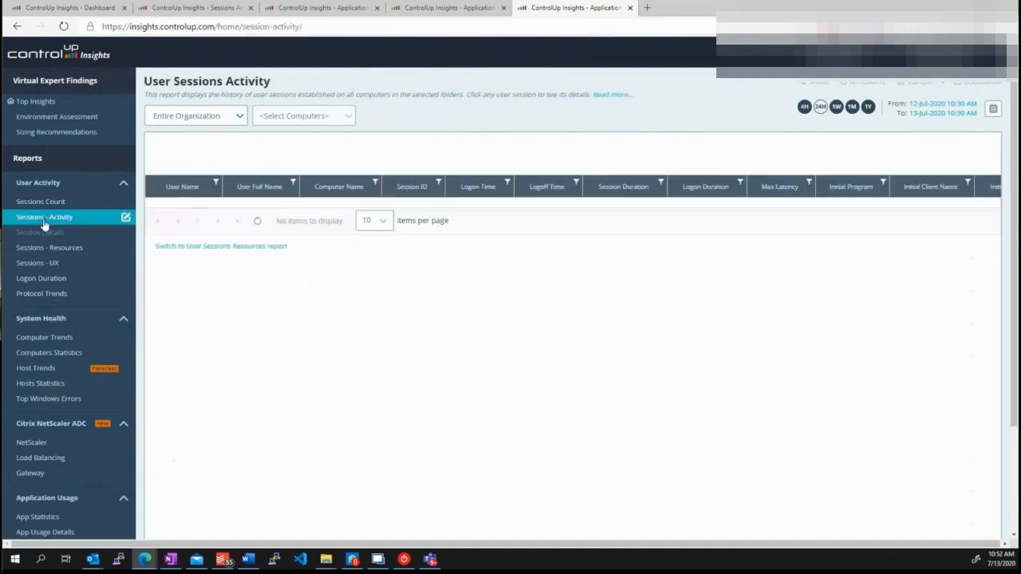
click(36, 204)
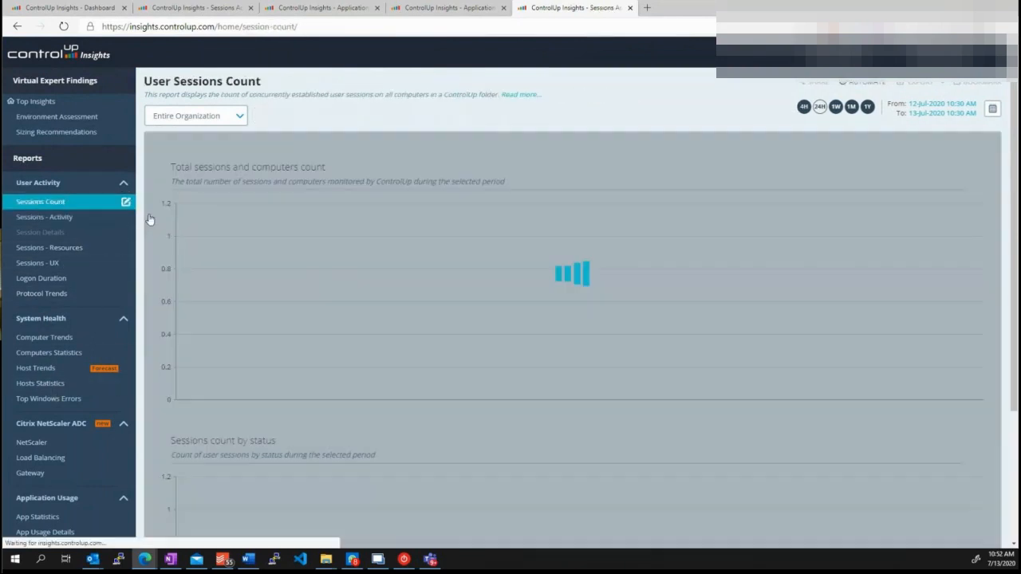
click(41, 266)
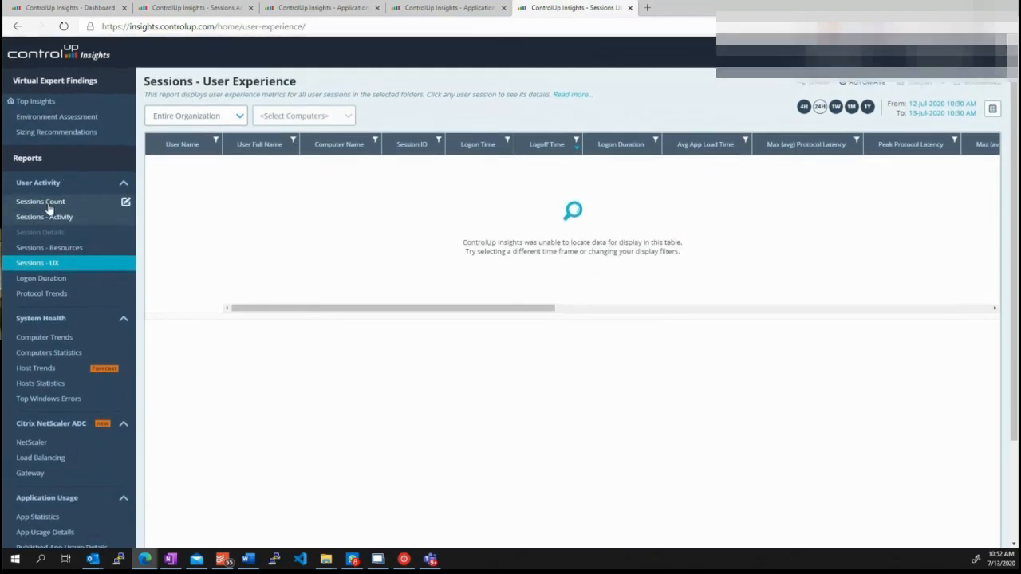
Open the Computer Trends report for one week and survey its resource utilization charts
click(50, 339)
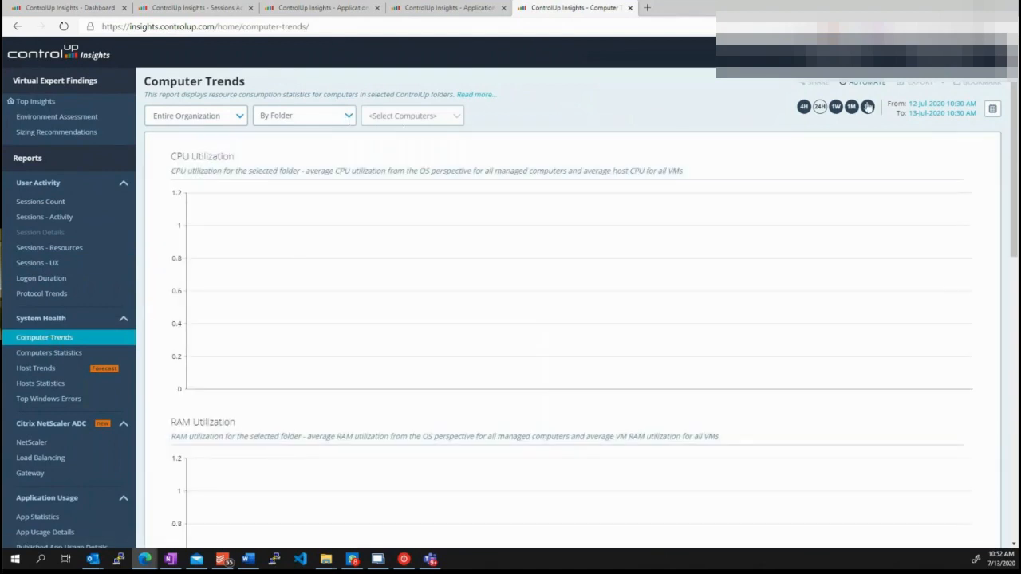
click(835, 106)
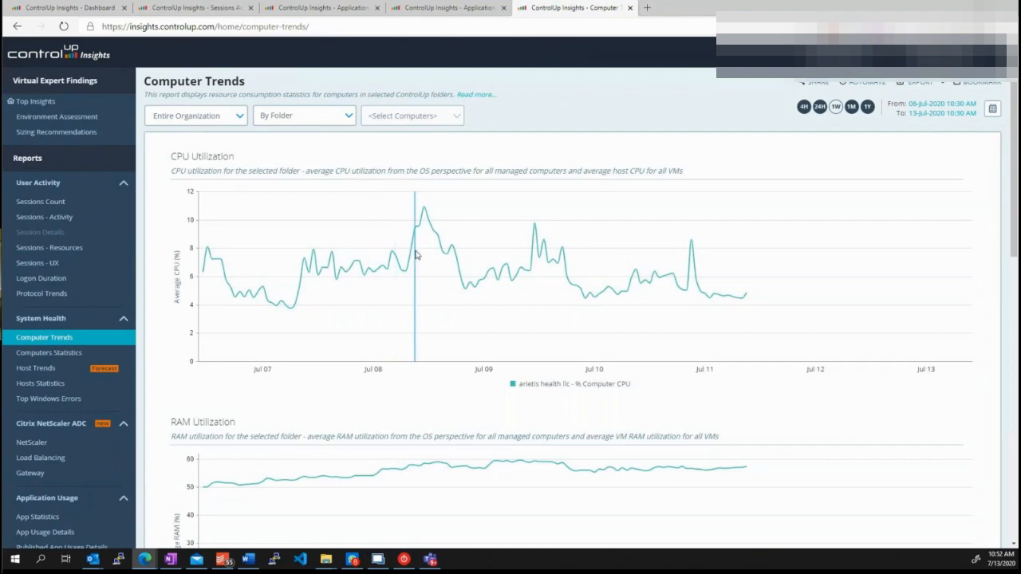
scroll(415, 255, down, 1)
scroll(415, 255, down, 2)
scroll(315, 127, up, 3)
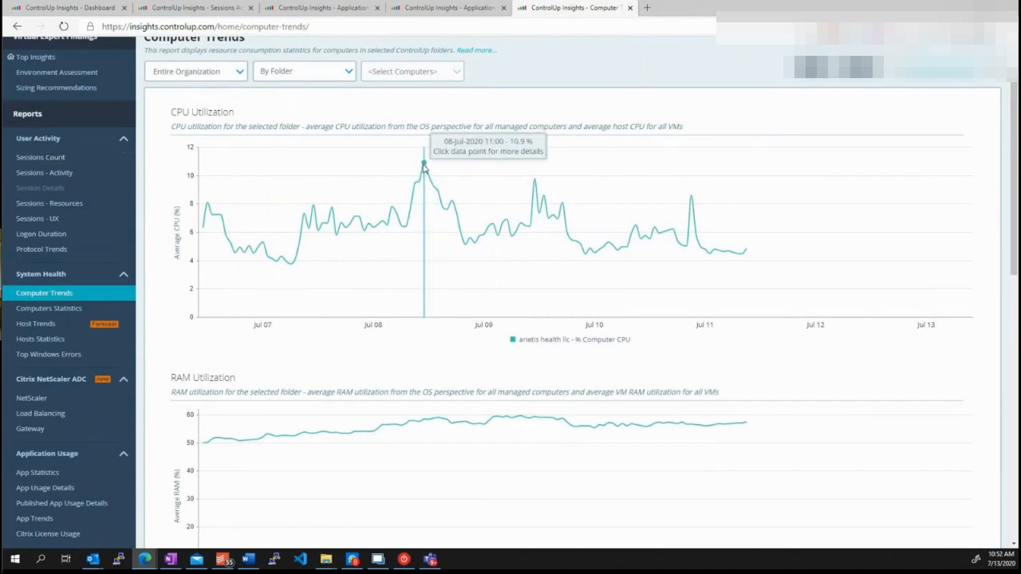
Inspect the top CPU consumers at the 08-Jul-2020 11:00 peak and open the trends of computer DASys66e-kl0001
click(423, 167)
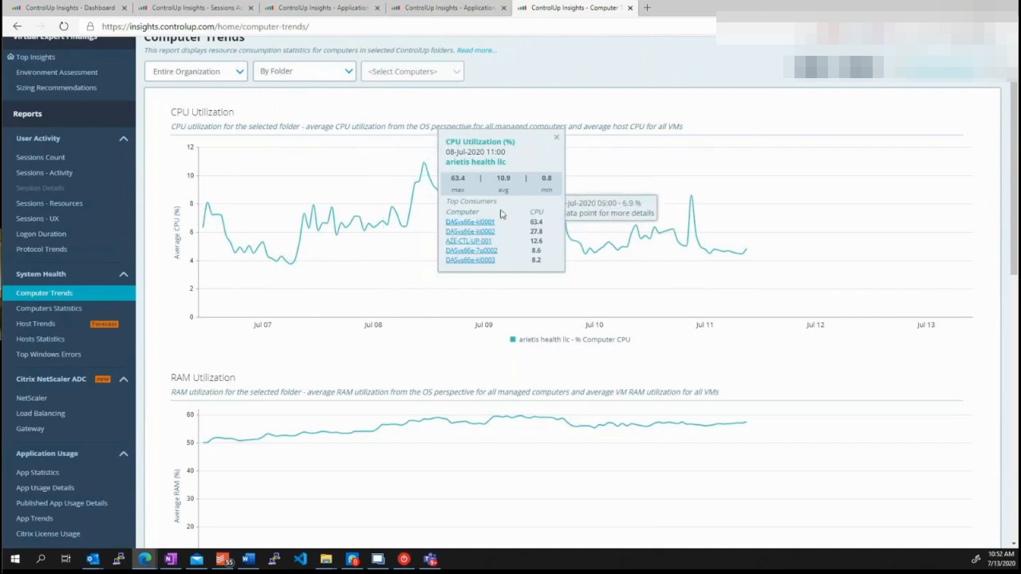
click(483, 225)
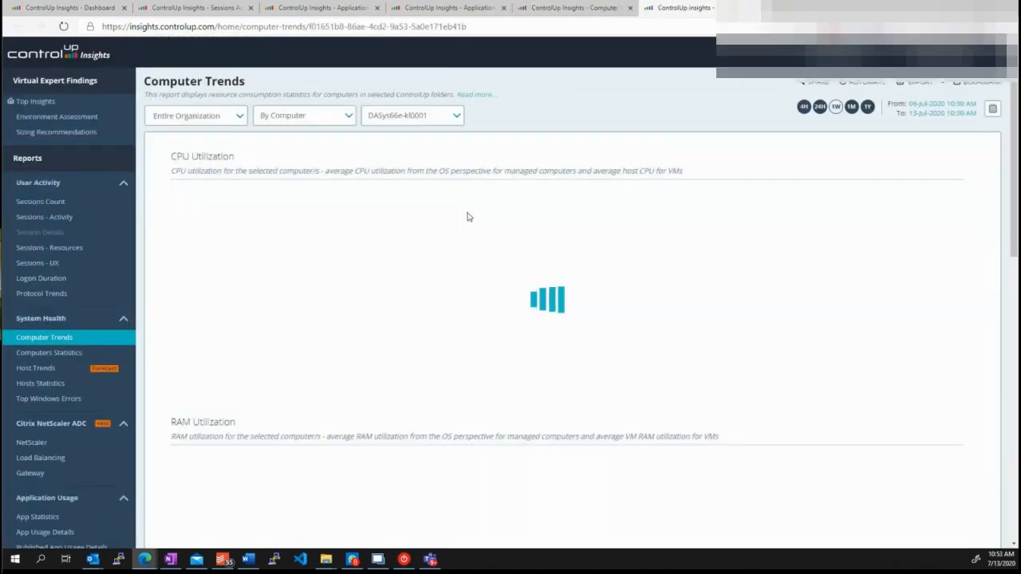
scroll(475, 221, down, 1)
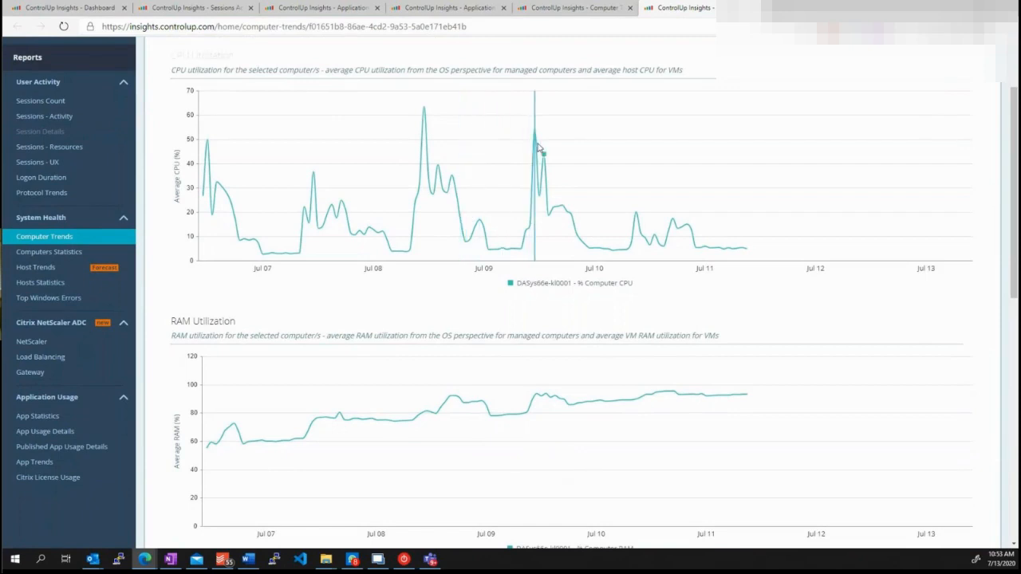
Inspect the top CPU consumers at the 09-Jul-2020 11:00 peak and review the application trends of ringcentralmeetings.exe
click(535, 132)
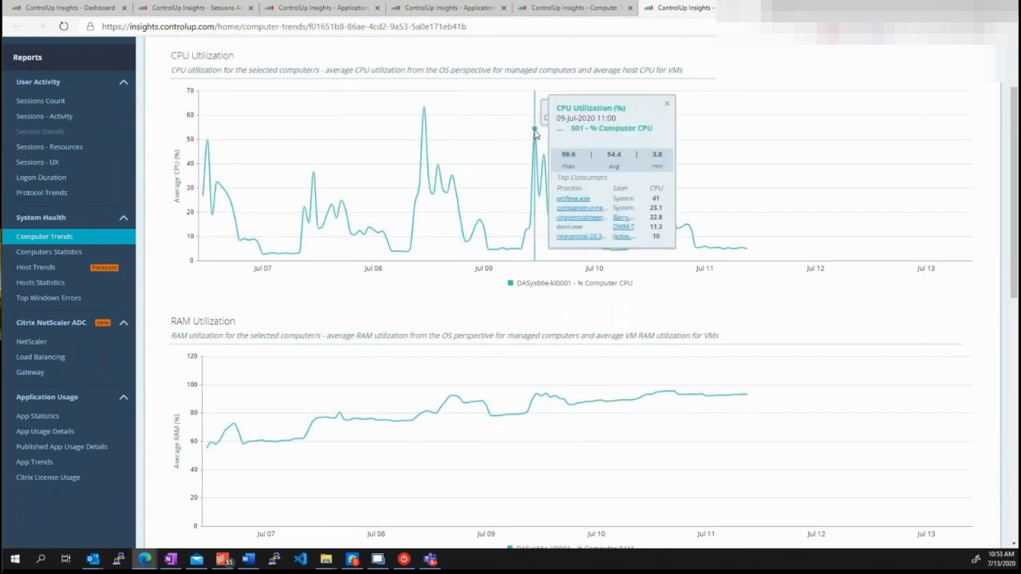
click(587, 221)
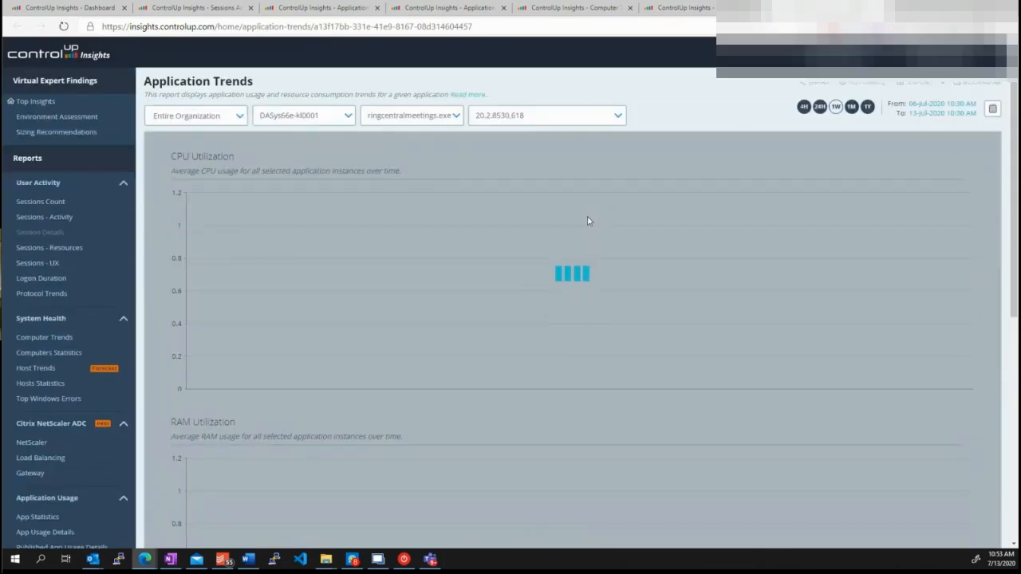
scroll(588, 221, down, 2)
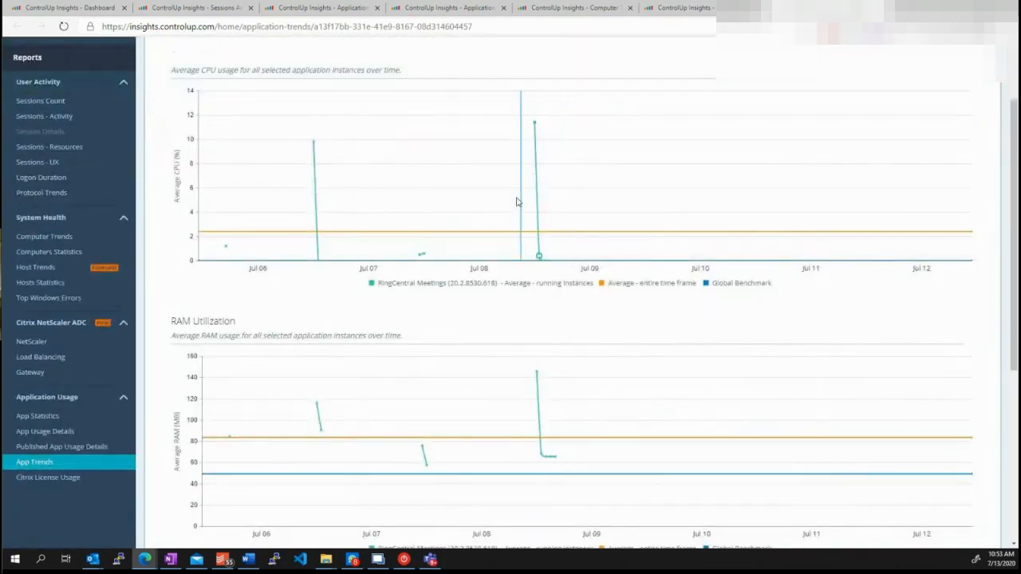
scroll(519, 201, up, 1)
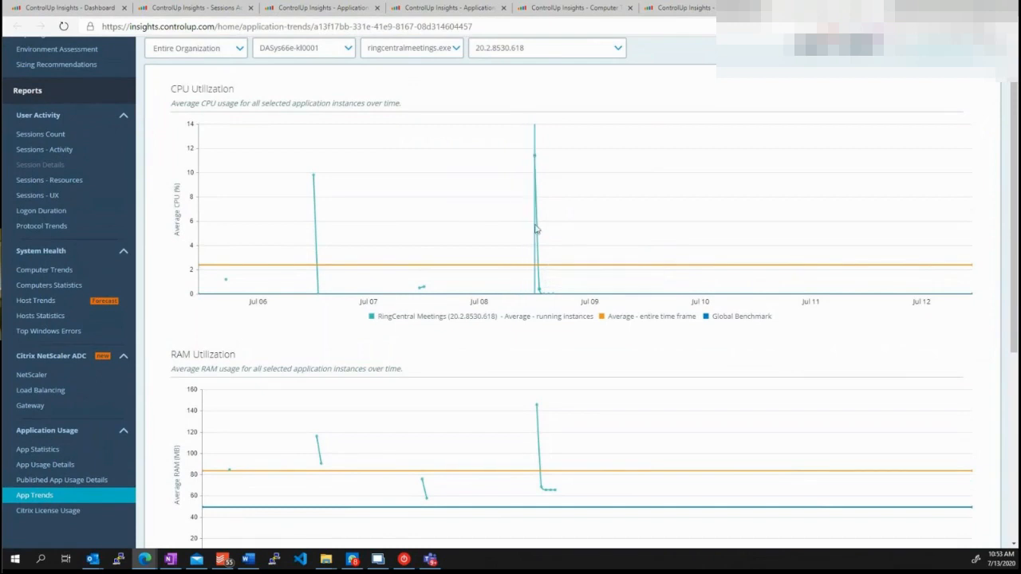
scroll(533, 223, down, 1)
scroll(536, 229, down, 3)
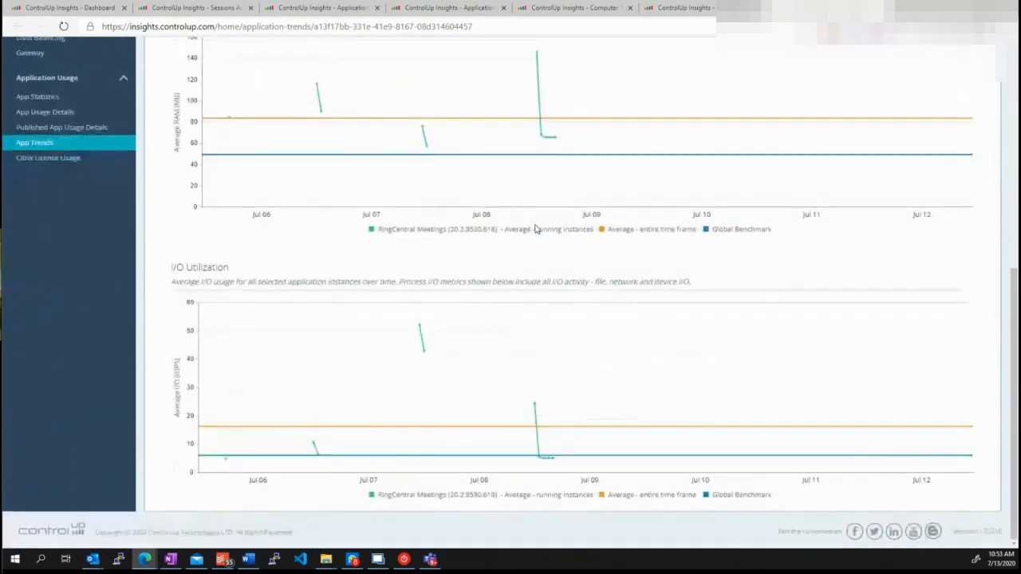
click(536, 409)
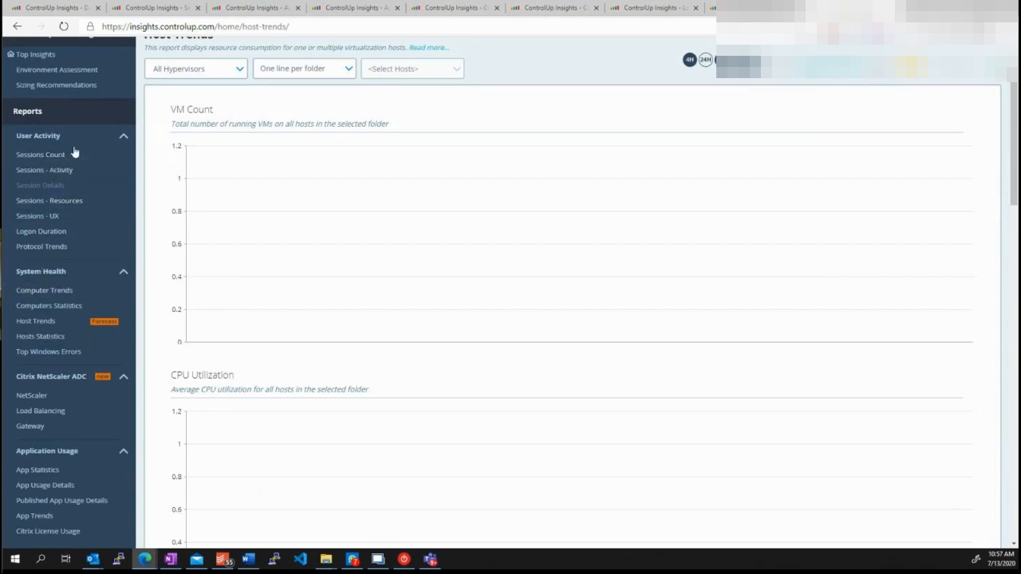
Look over the Host Trends report and the reports offered under User Activity, System Health, Citrix NetScaler ADC and Application Usage
scroll(77, 160, up, 2)
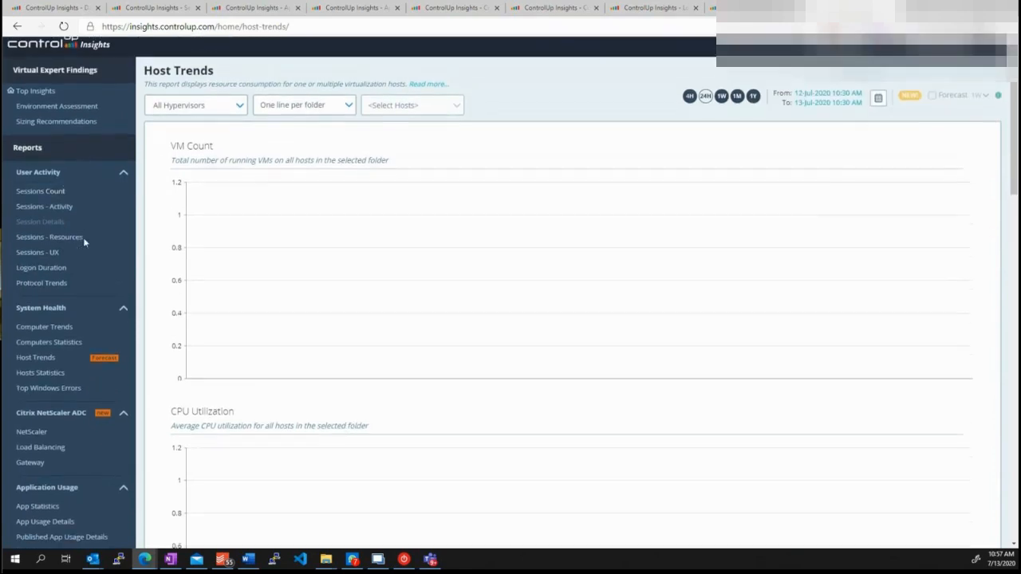
scroll(83, 237, down, 2)
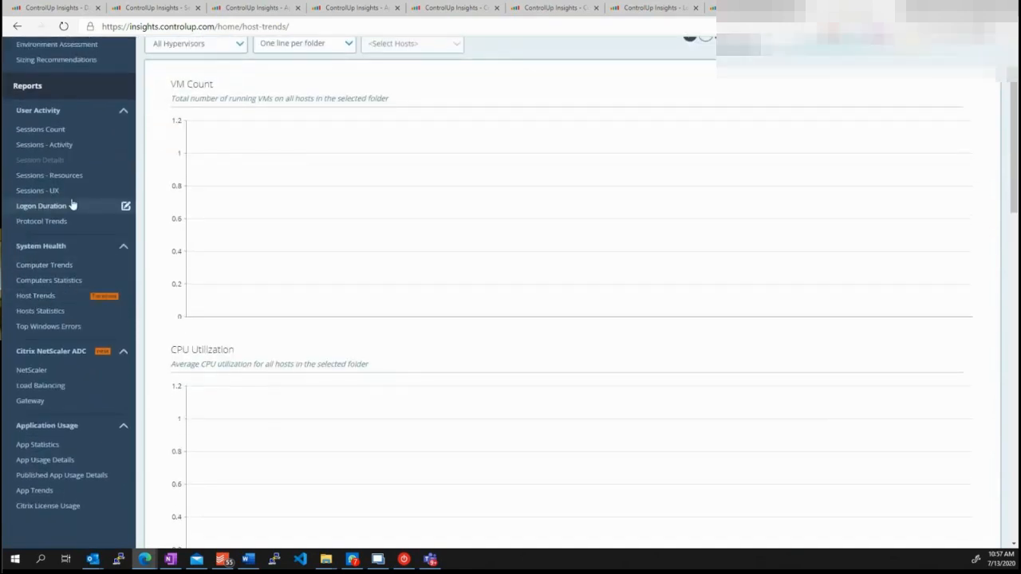
scroll(71, 205, up, 2)
scroll(71, 203, down, 1)
scroll(71, 203, up, 1)
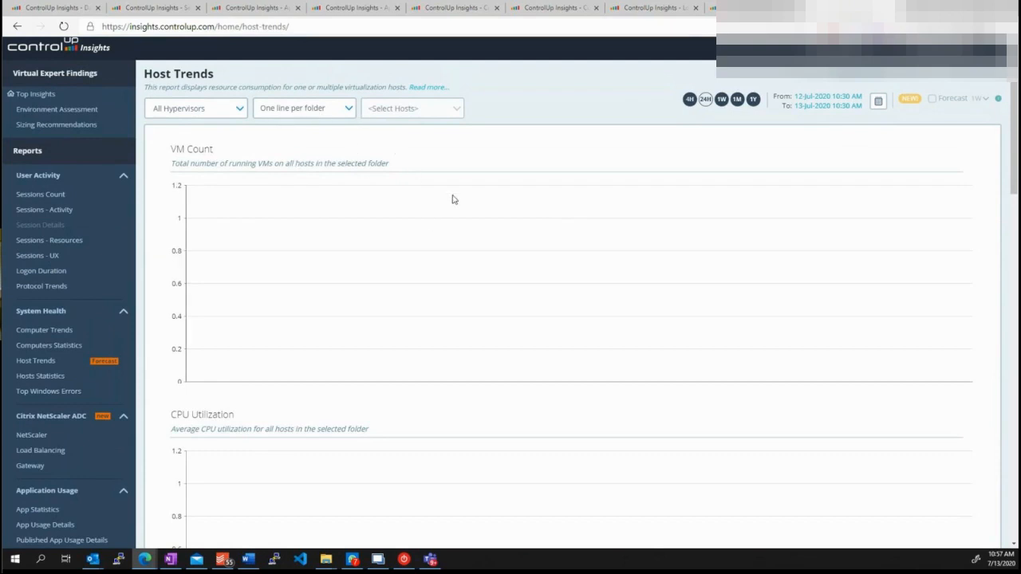
scroll(282, 241, down, 2)
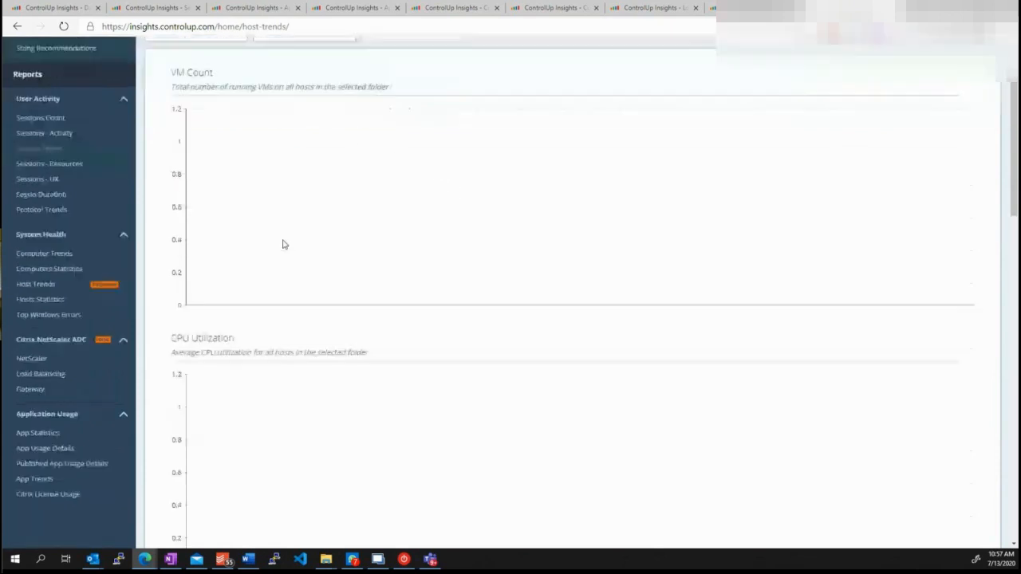
scroll(283, 244, up, 1)
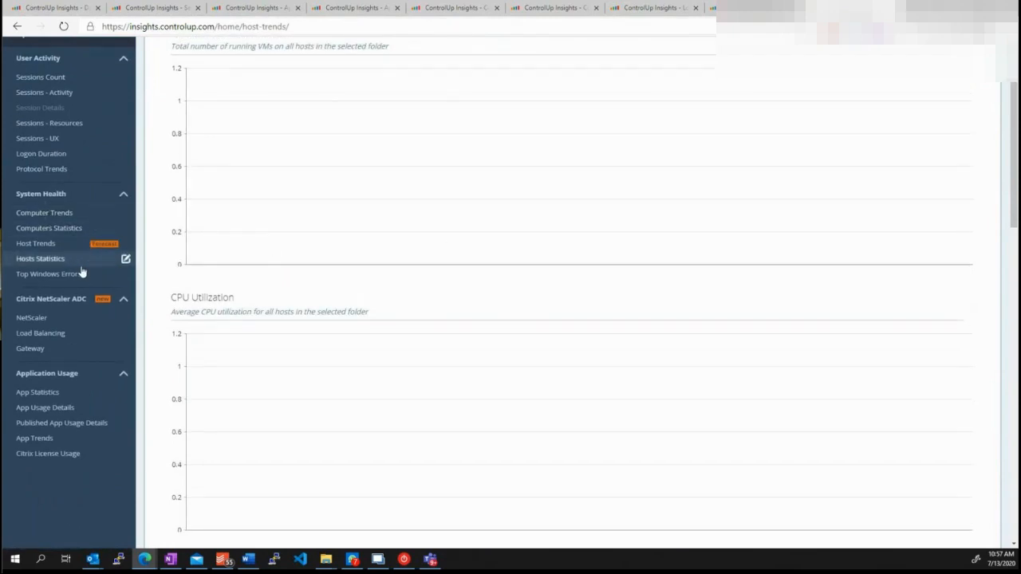
scroll(120, 255, down, 2)
scroll(81, 272, up, 1)
scroll(81, 272, up, 3)
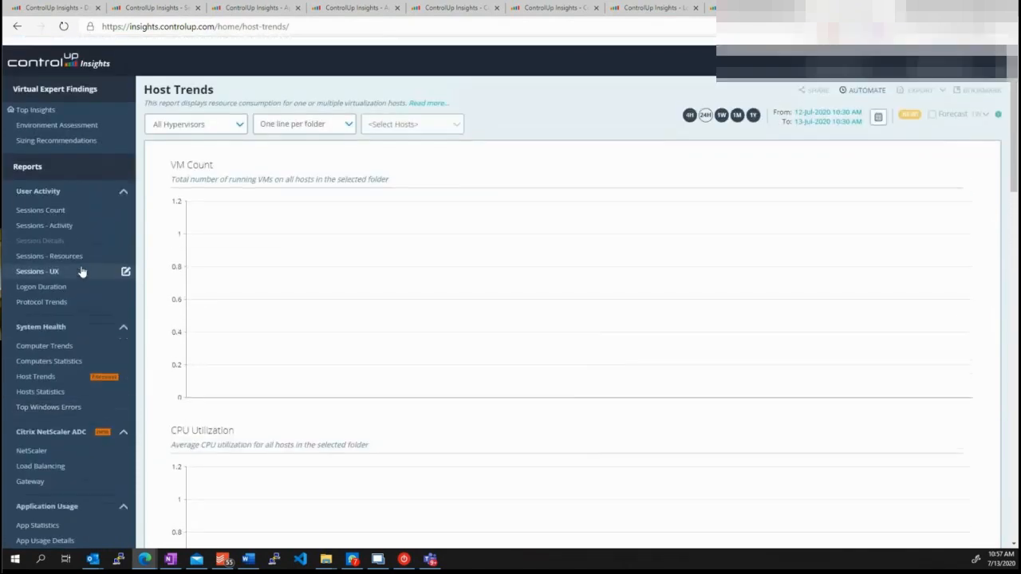
Open the Protocol Trends report for one week and examine its protocol latency and bandwidth charts
click(120, 294)
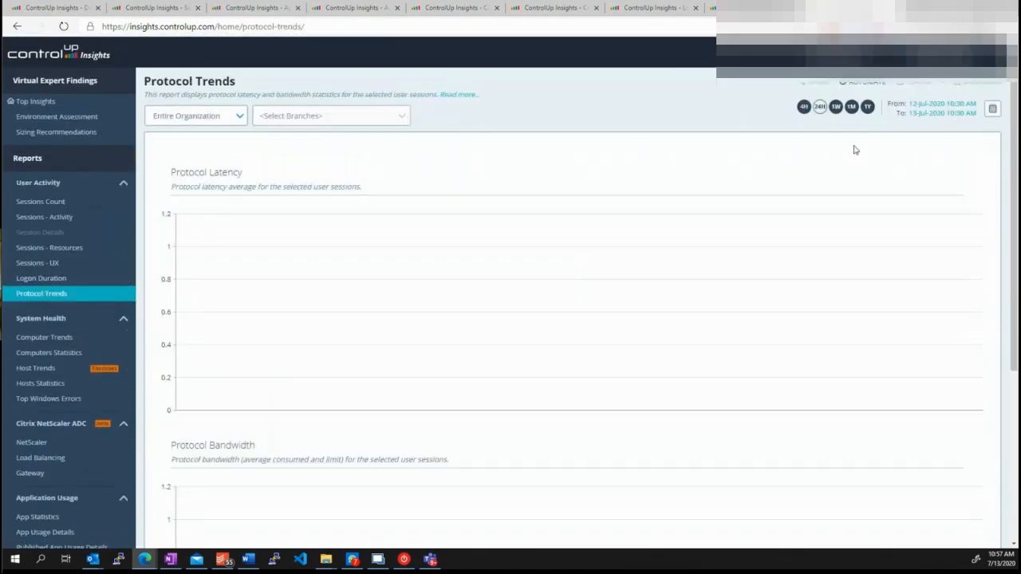
click(836, 106)
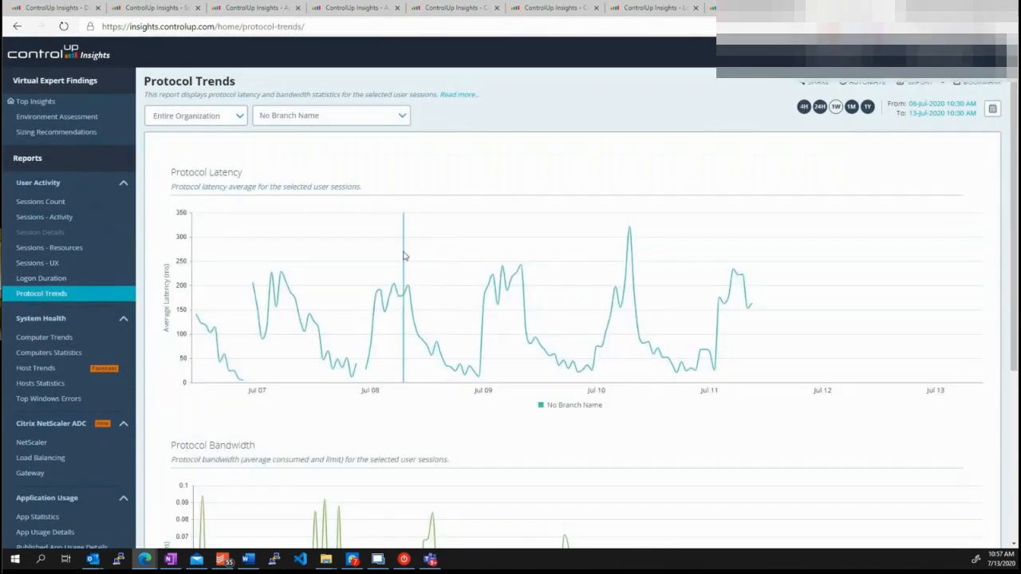
scroll(404, 255, down, 1)
scroll(404, 255, down, 5)
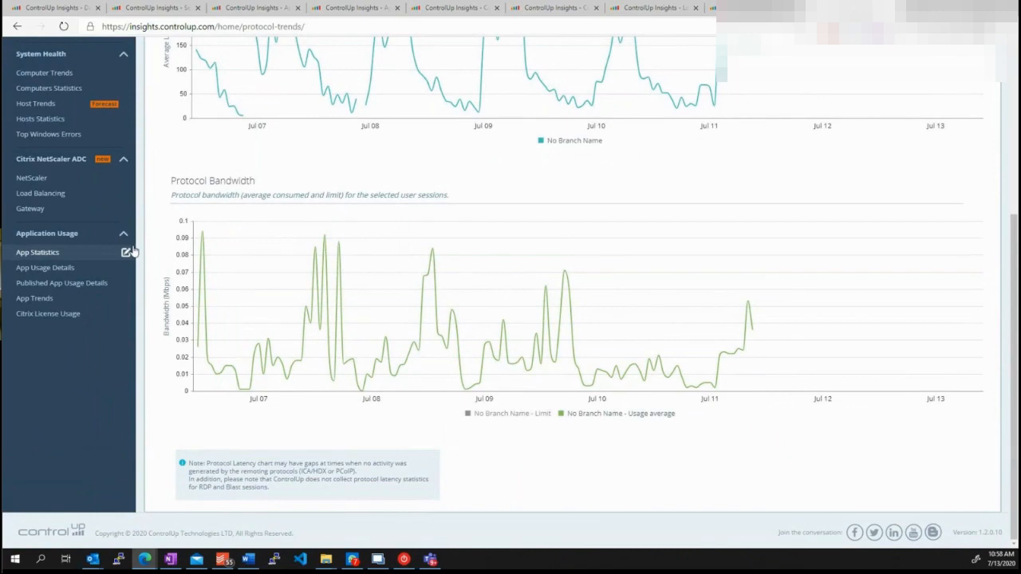
Open the Computers Statistics report and set its time range to one week
scroll(131, 252, up, 3)
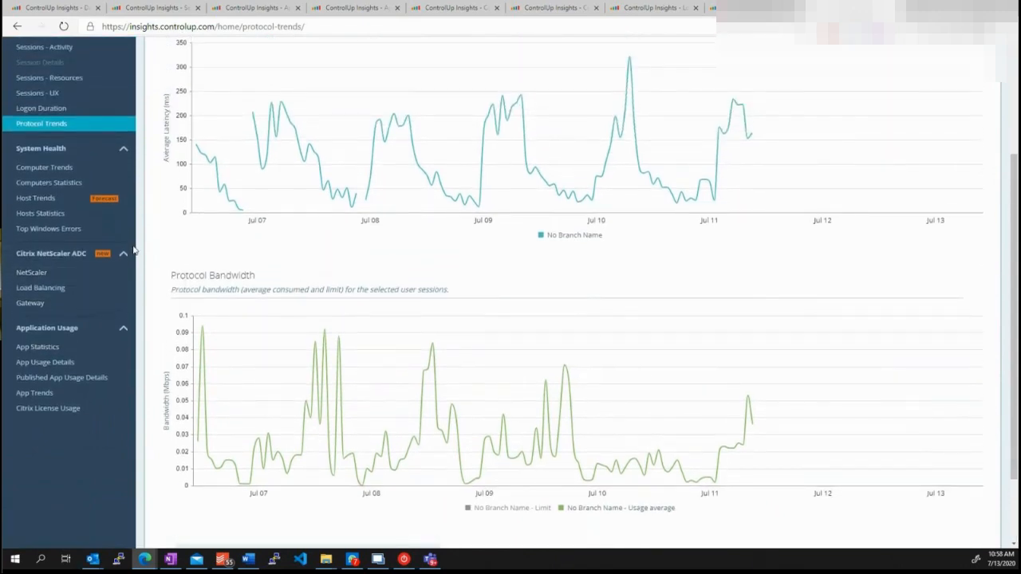
scroll(133, 251, up, 1)
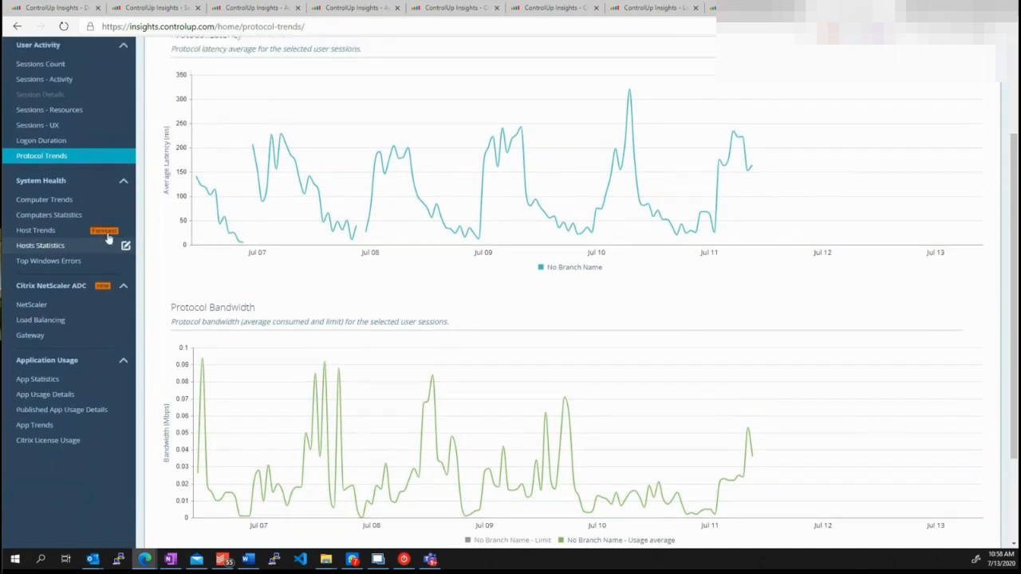
scroll(54, 203, up, 1)
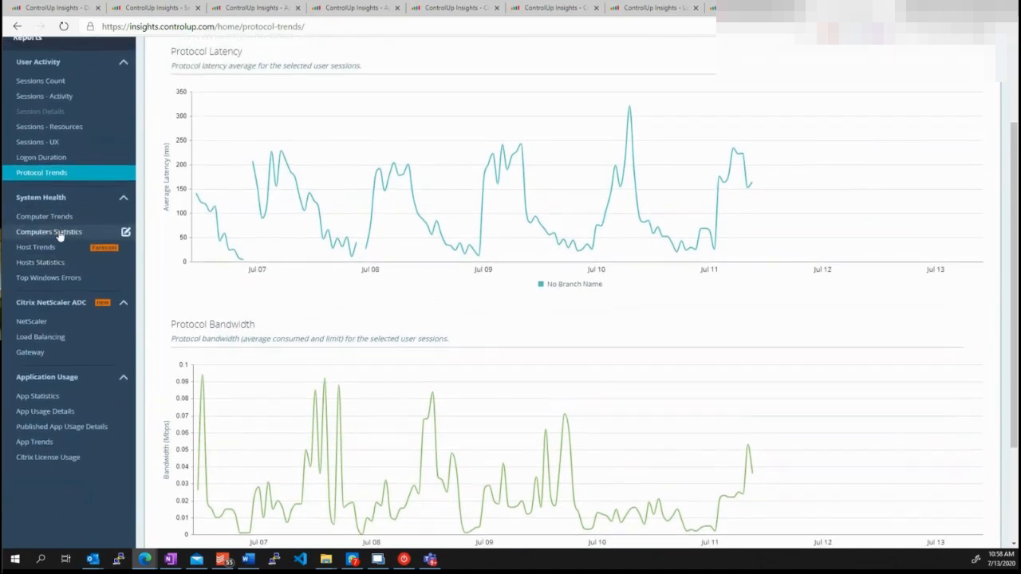
click(60, 232)
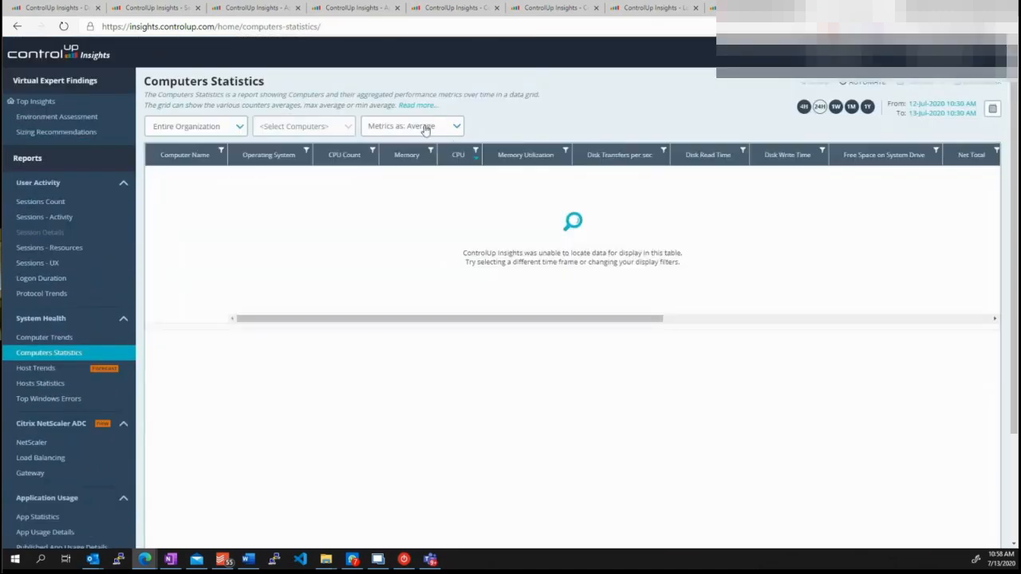
click(226, 133)
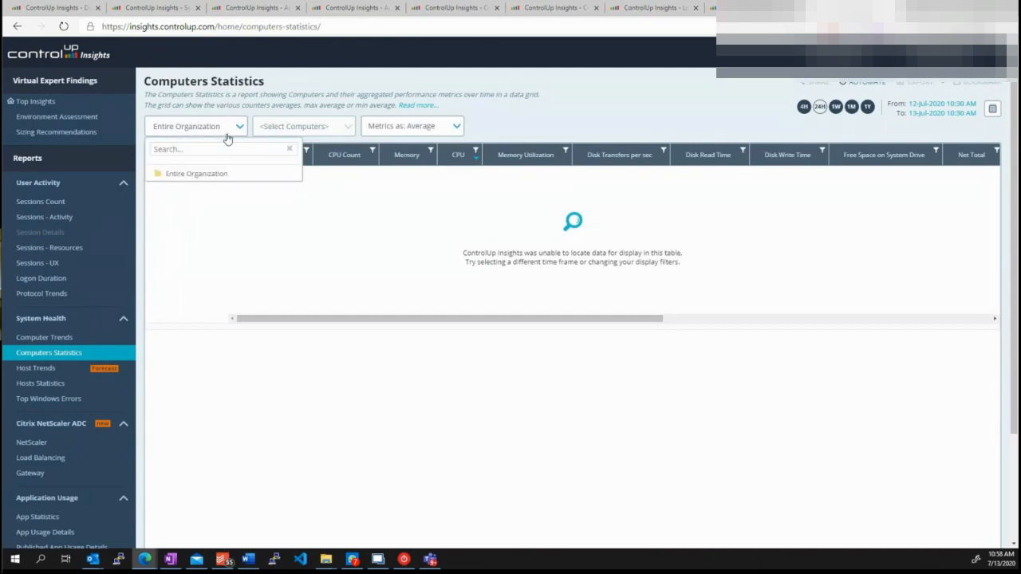
click(834, 110)
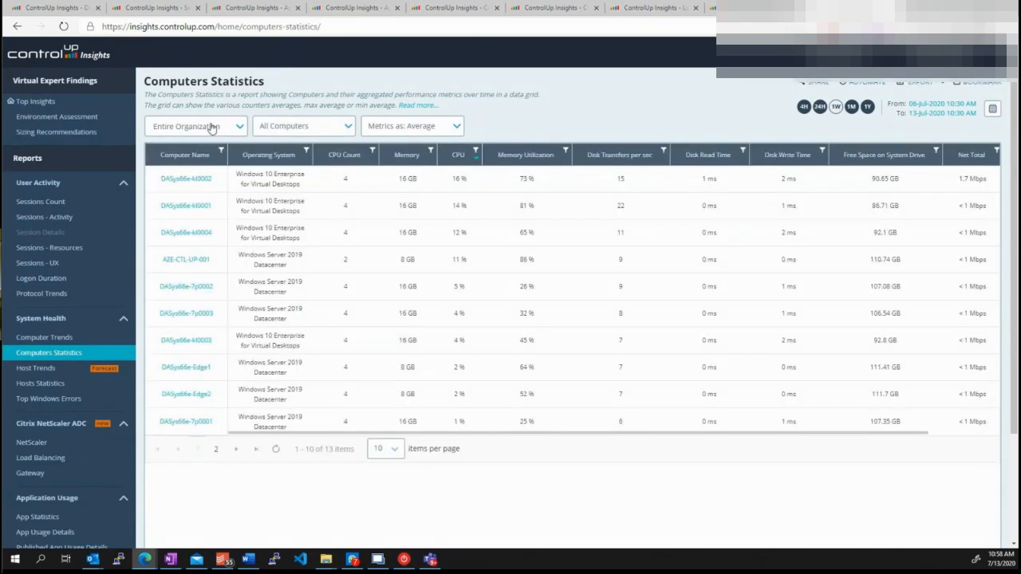
Limit the computers statistics to the aridesktop folder and view the available metric aggregation options
click(235, 127)
click(199, 246)
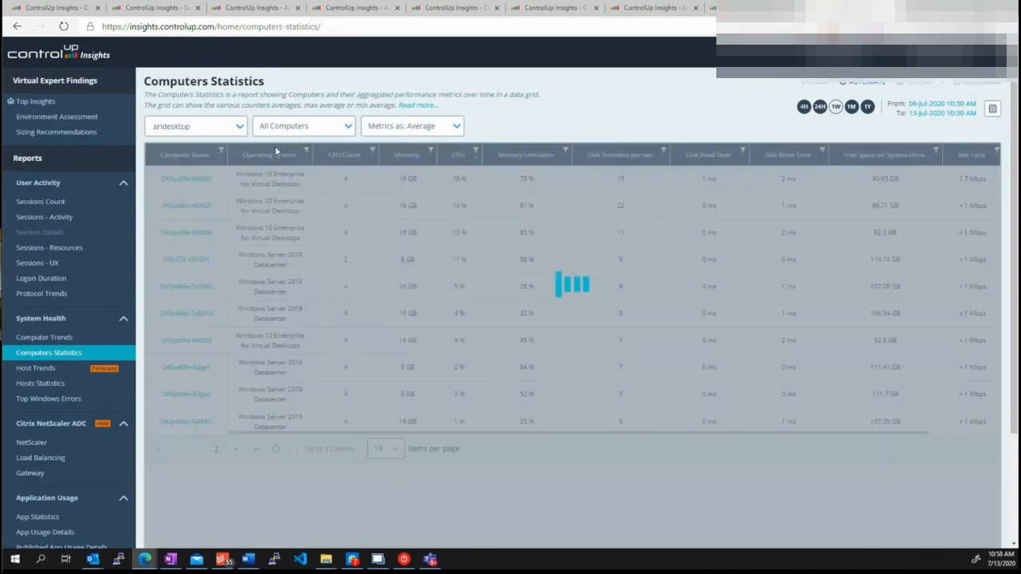
click(434, 128)
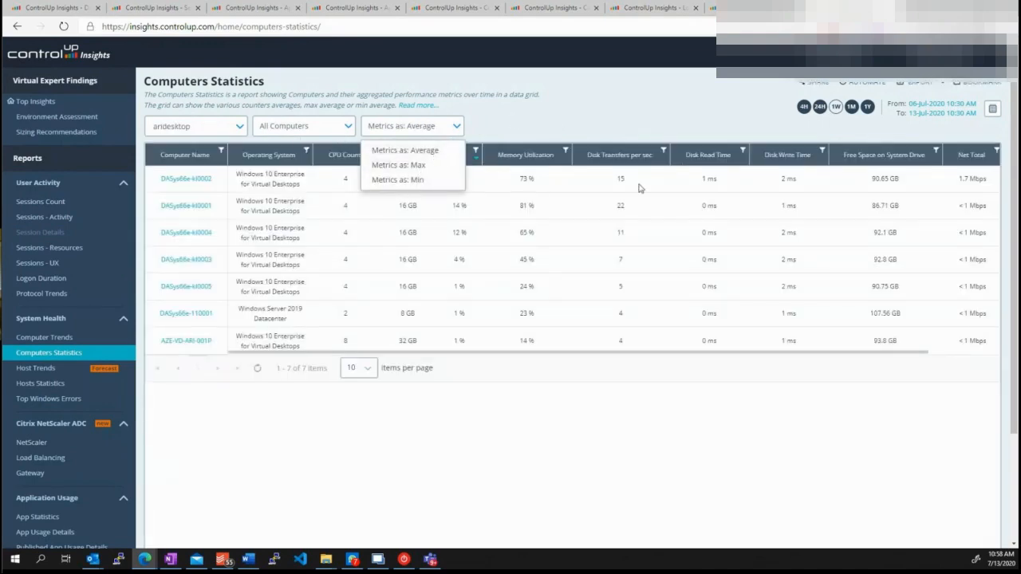
click(630, 134)
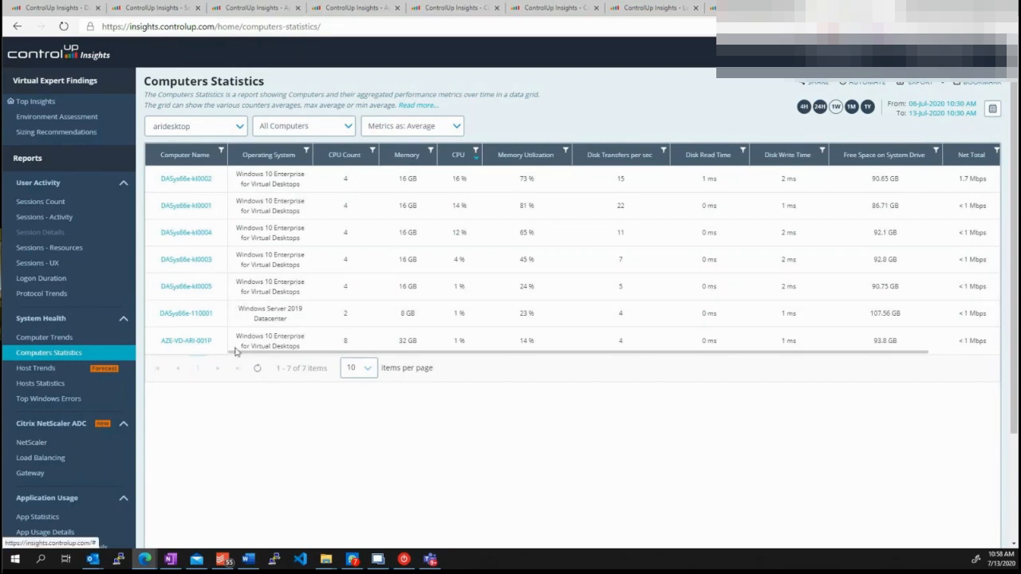
Search the computer filter for "das" and apply the selection of matching computers
click(342, 130)
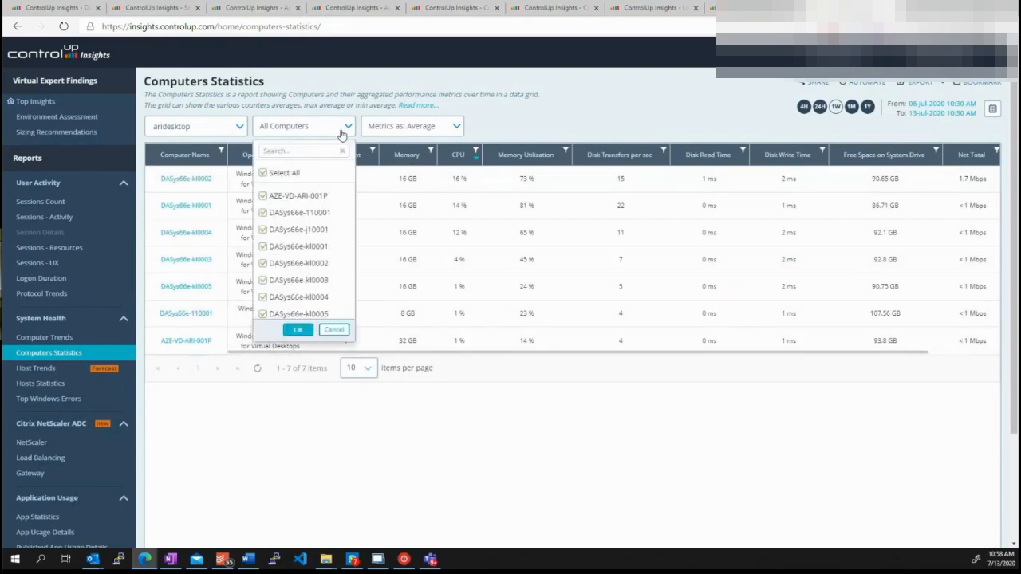
click(288, 152)
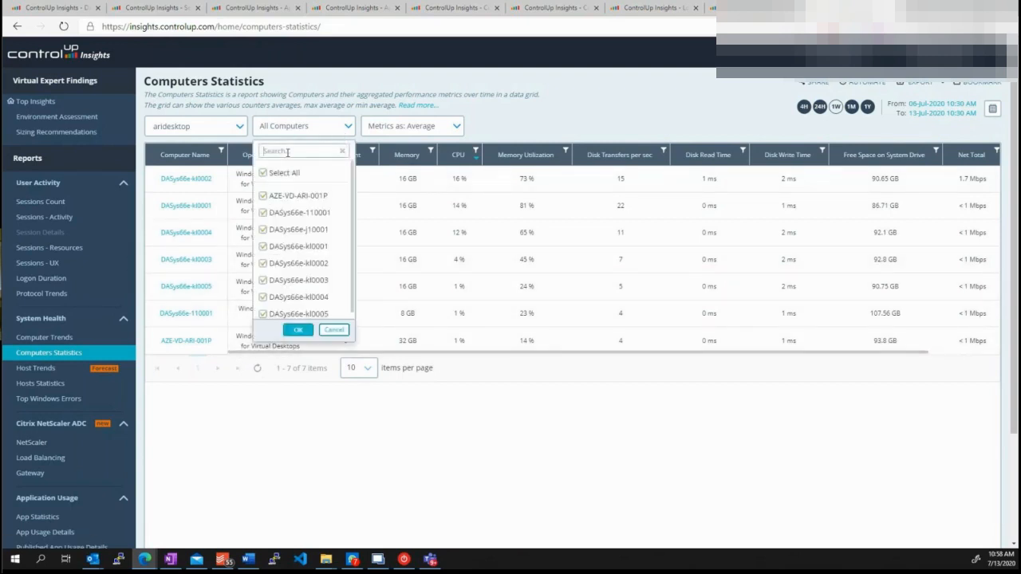
text(a)
text(as)
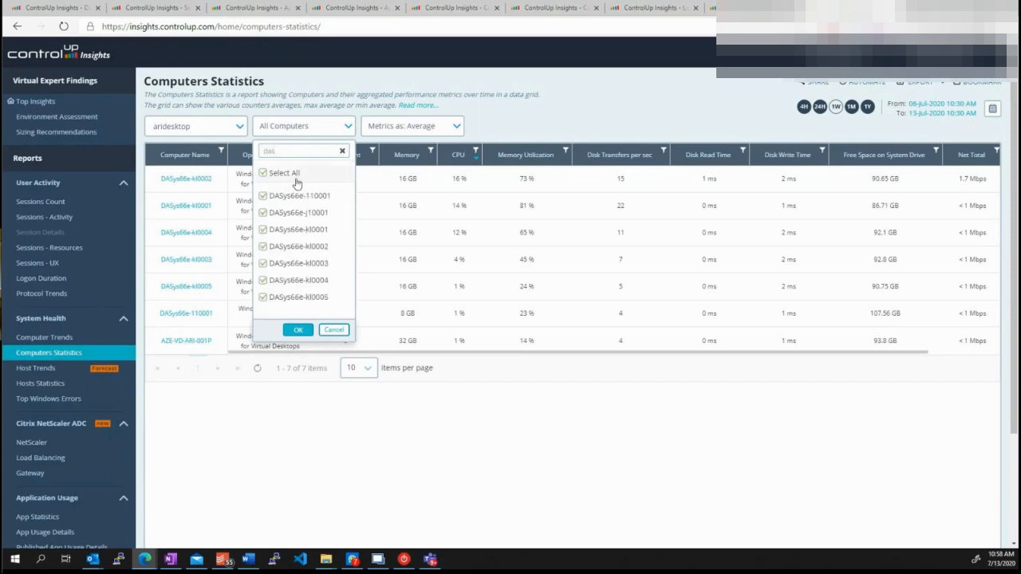
click(296, 330)
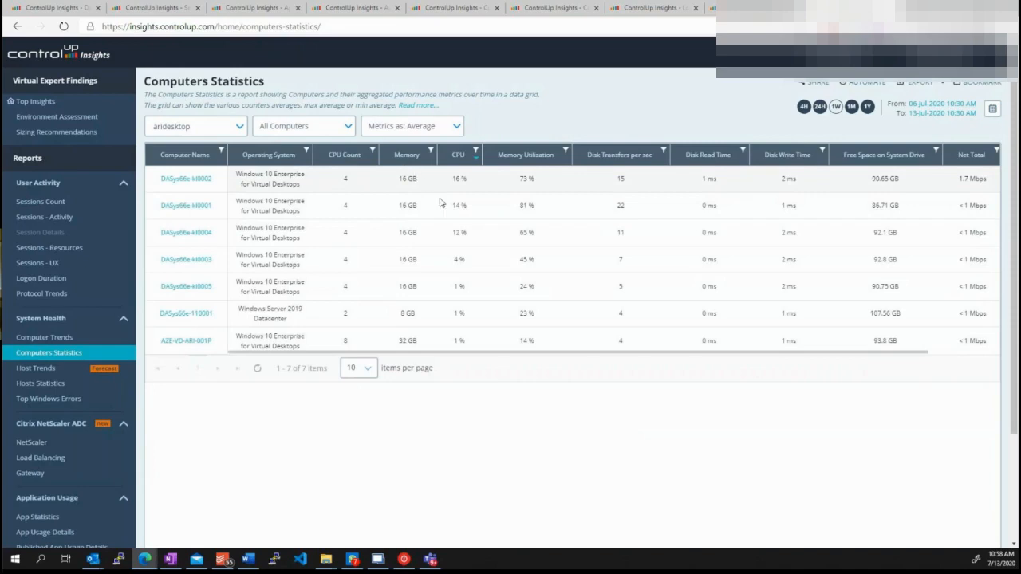